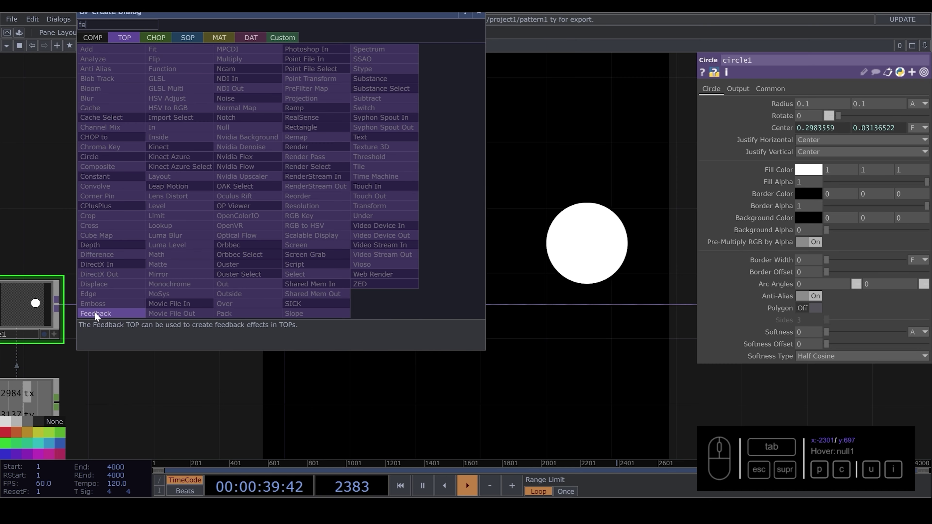
Add a Feedback TOP branching from null1's output and place it above the main chain.
{"action": "left_click", "coordinate": [95, 313]}
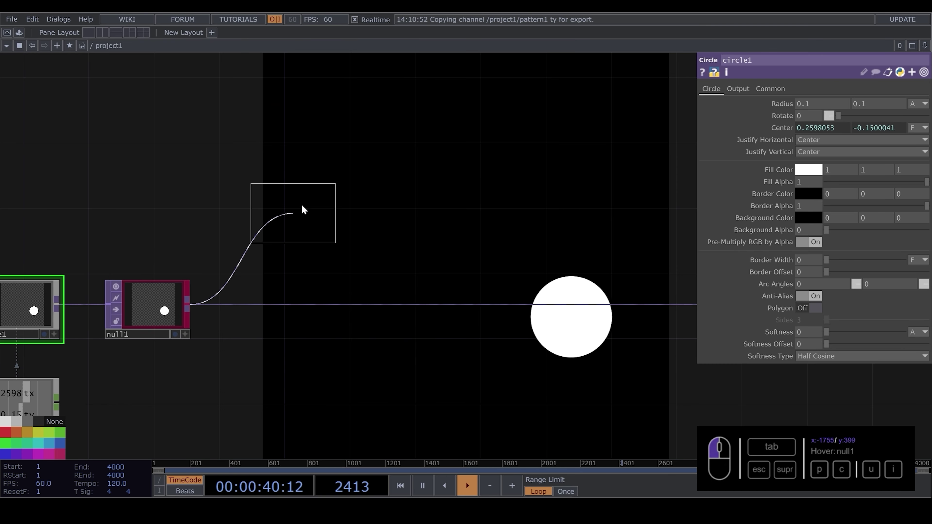
{"action": "left_click", "coordinate": [296, 155]}
{"action": "left_click_drag", "start_coordinate": [457, 181], "coordinate": [405, 212]}
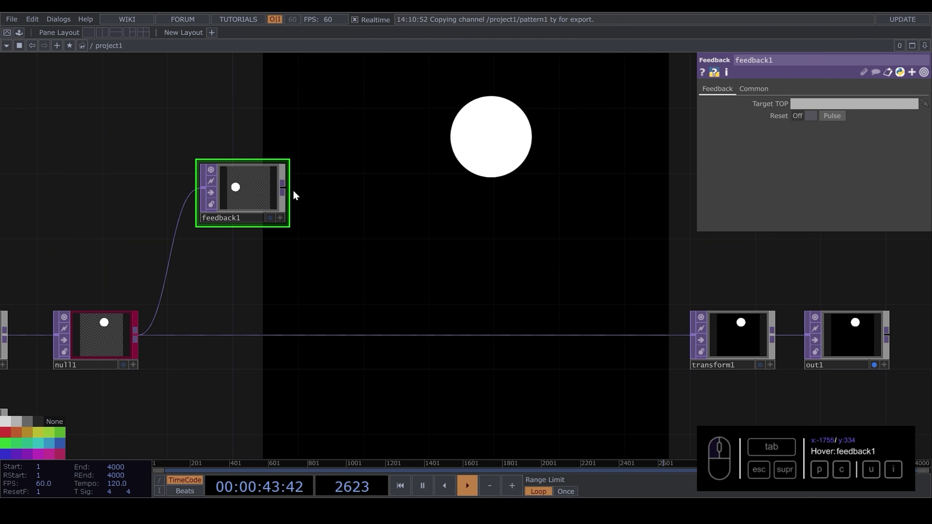
Add a Level TOP after feedback1, placed on the same row.
{"action": "left_click_drag", "start_coordinate": [294, 192], "coordinate": [242, 217]}
{"action": "key", "text": "Tab"}
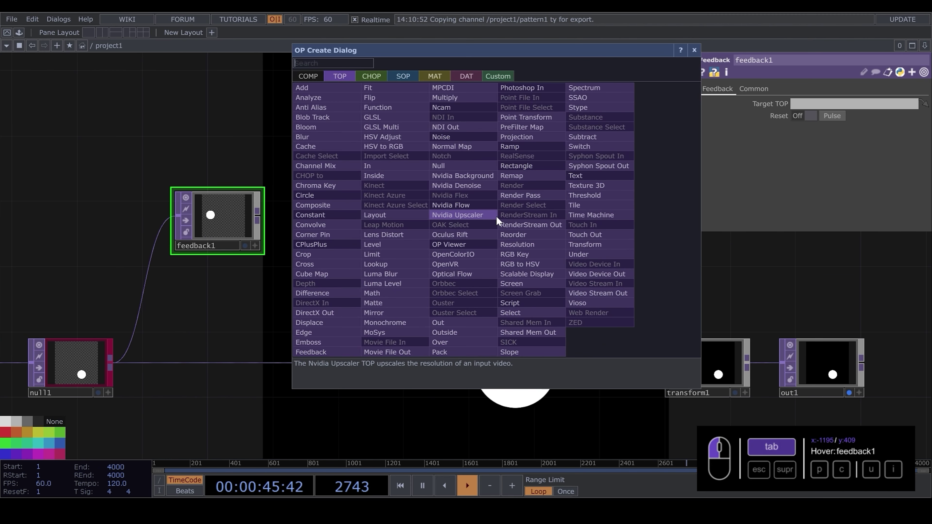
{"action": "left_click", "coordinate": [383, 243]}
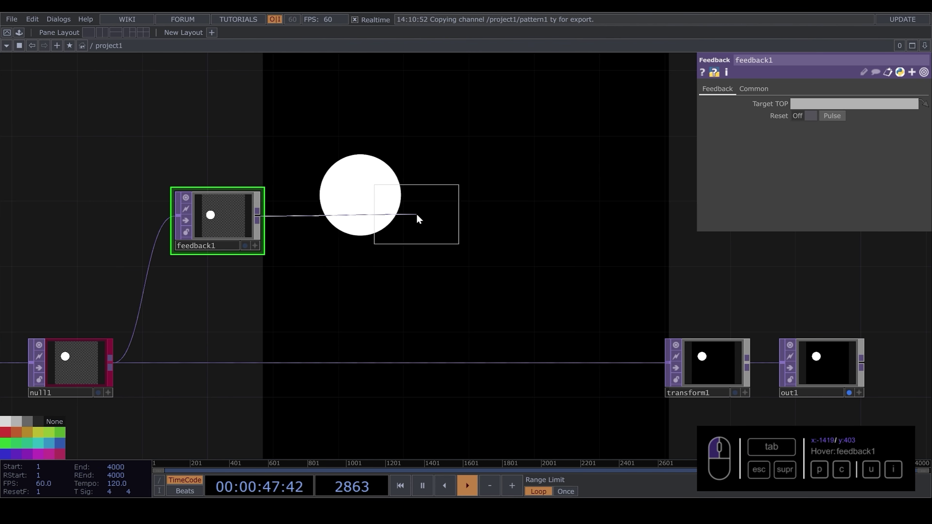
{"action": "left_click", "coordinate": [416, 215]}
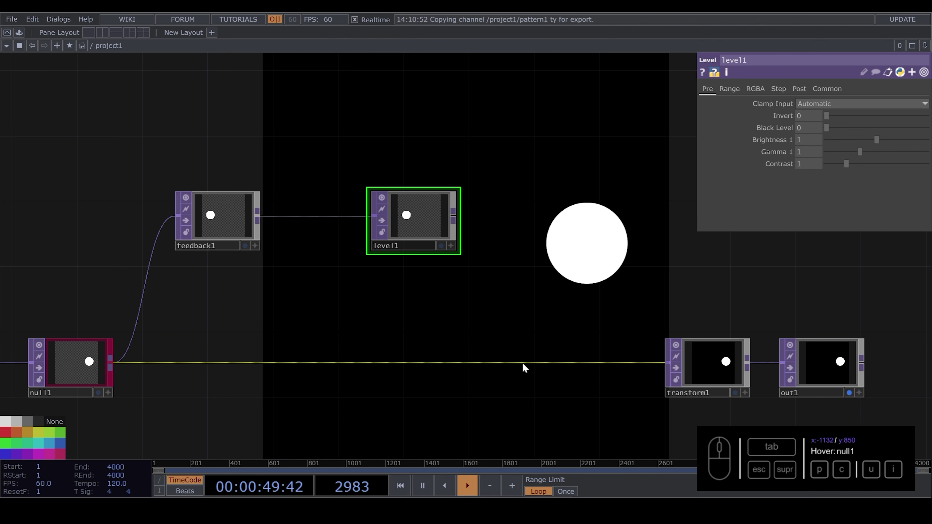
Insert a Composite TOP on the wire between null1 and transform1.
{"action": "right_click", "coordinate": [535, 361]}
{"action": "left_click", "coordinate": [551, 346]}
{"action": "type", "text": "co"}
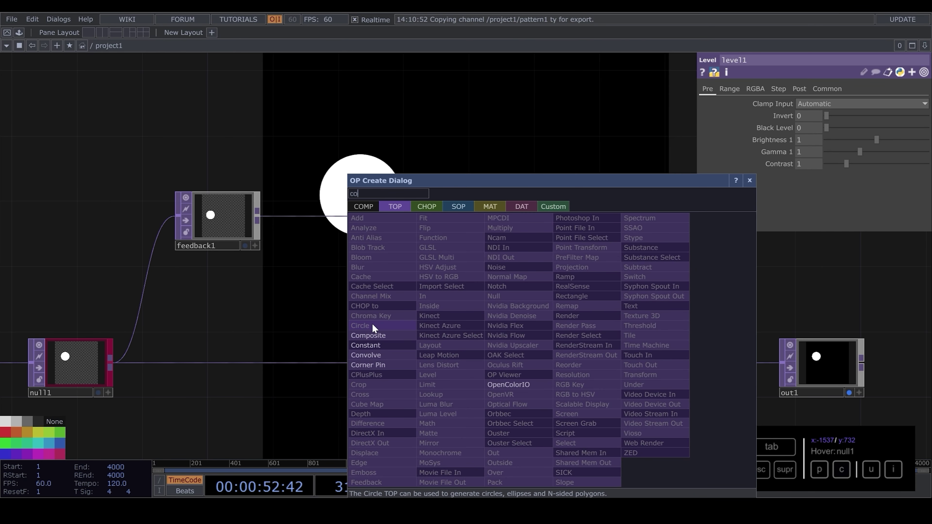
{"action": "left_click", "coordinate": [371, 325]}
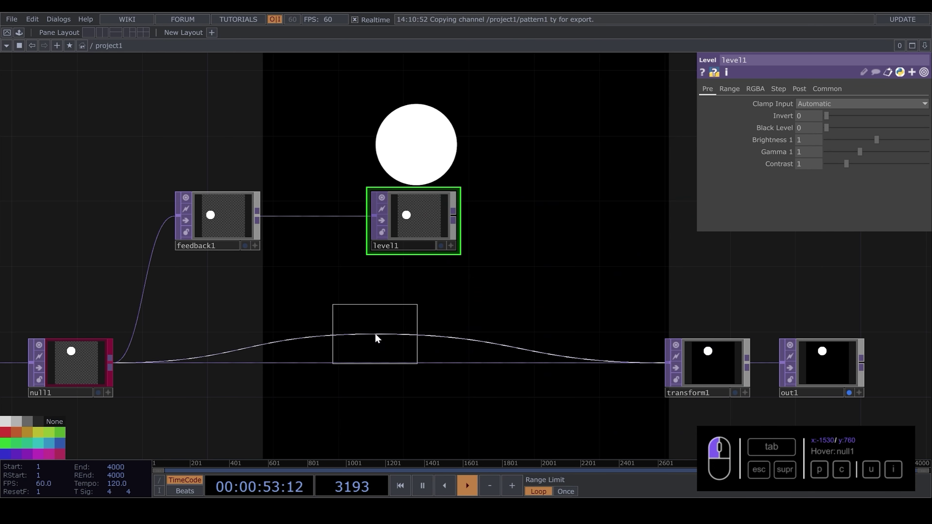
{"action": "left_click", "coordinate": [595, 363]}
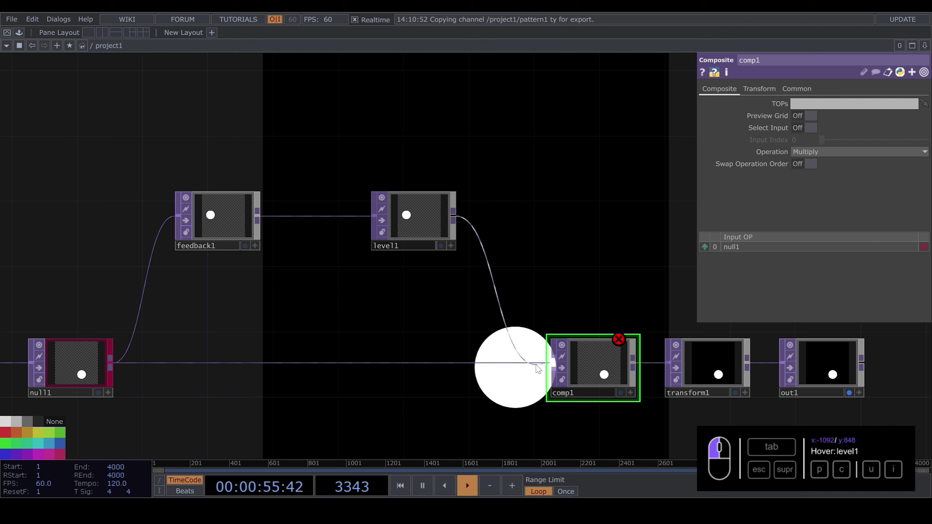
Wire level1 into comp1 as its second input and set the Composite operation to Maximum.
{"action": "left_click", "coordinate": [838, 151]}
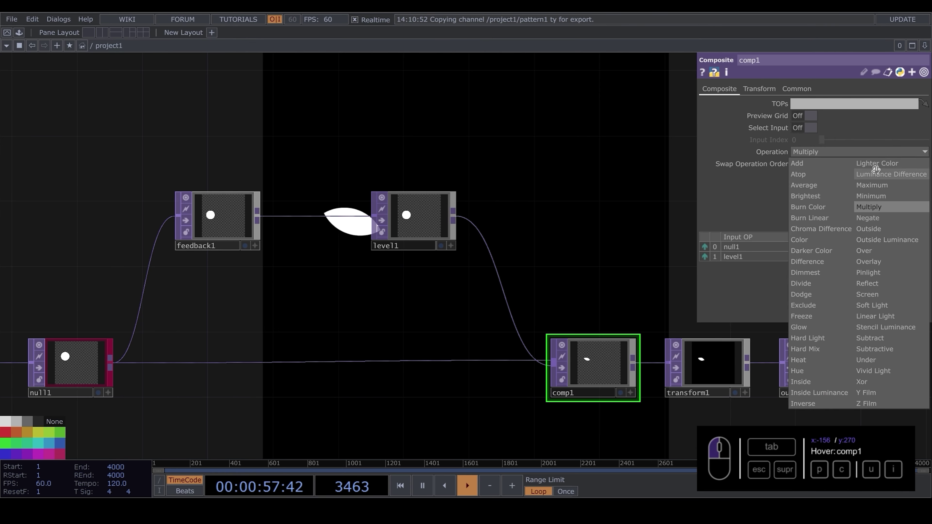
{"action": "left_click", "coordinate": [883, 185]}
Add a Keyboard In CHOP above feedback1.
{"action": "left_click", "coordinate": [235, 214]}
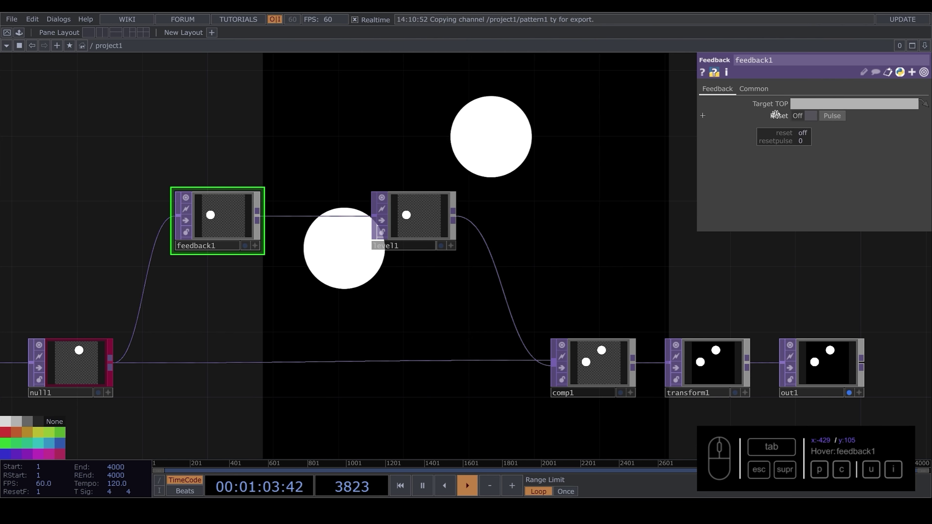
{"action": "left_click_drag", "start_coordinate": [249, 170], "coordinate": [239, 235]}
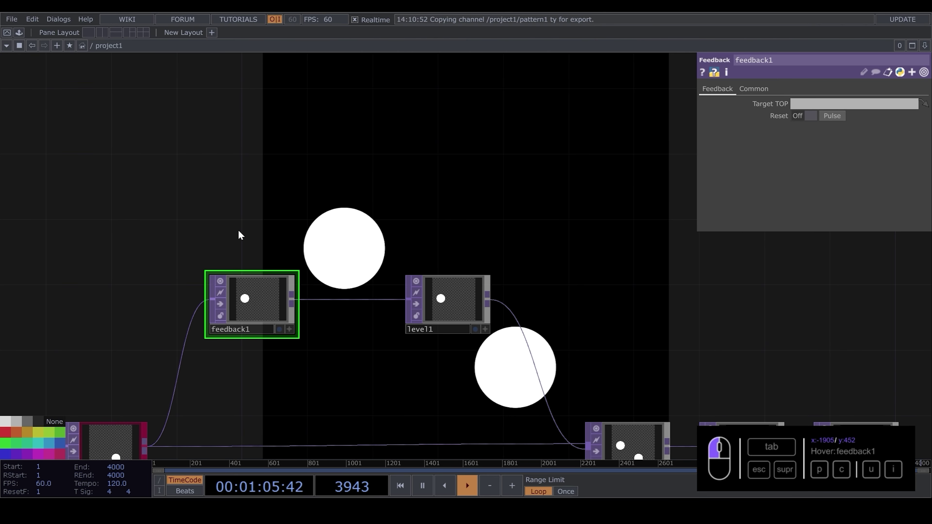
{"action": "key", "text": "Tab"}
{"action": "left_click", "coordinate": [114, 91]}
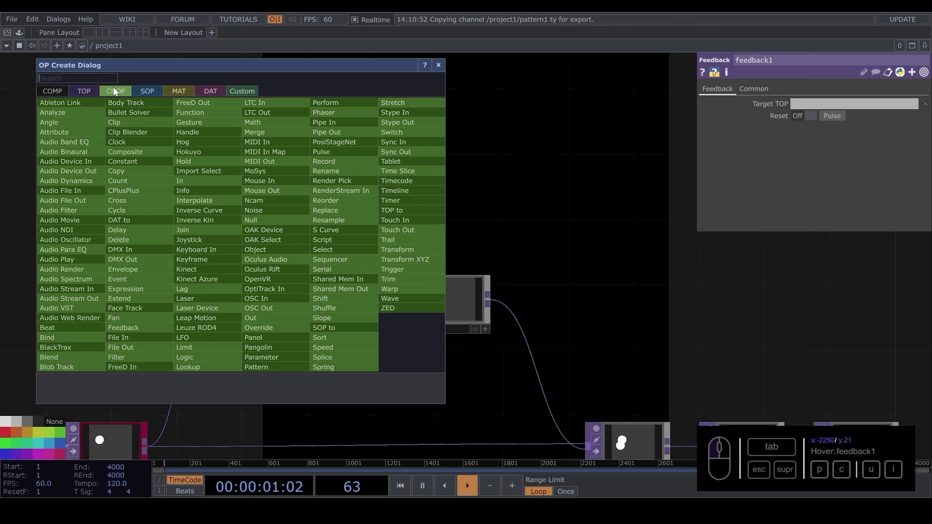
{"action": "type", "text": "ke"}
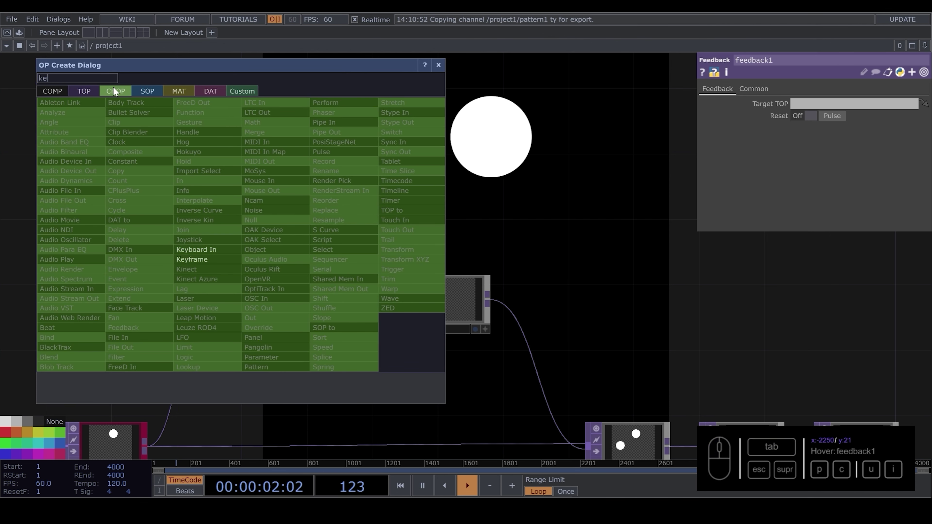
{"action": "left_click", "coordinate": [223, 252]}
{"action": "left_click", "coordinate": [249, 207]}
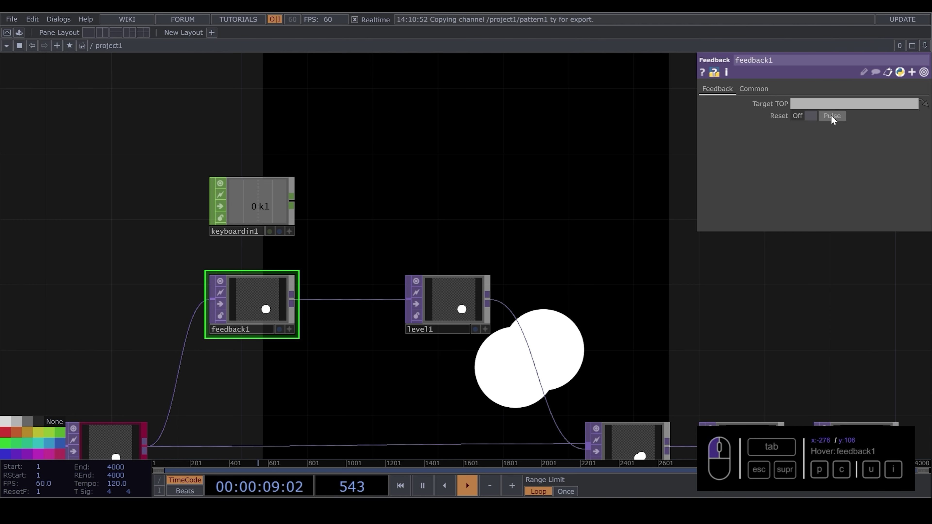
Drive feedback1's Reset with the k1 channel of keyboardin1 and assign comp1 as its Target TOP.
{"action": "left_click_drag", "start_coordinate": [424, 179], "coordinate": [421, 179]}
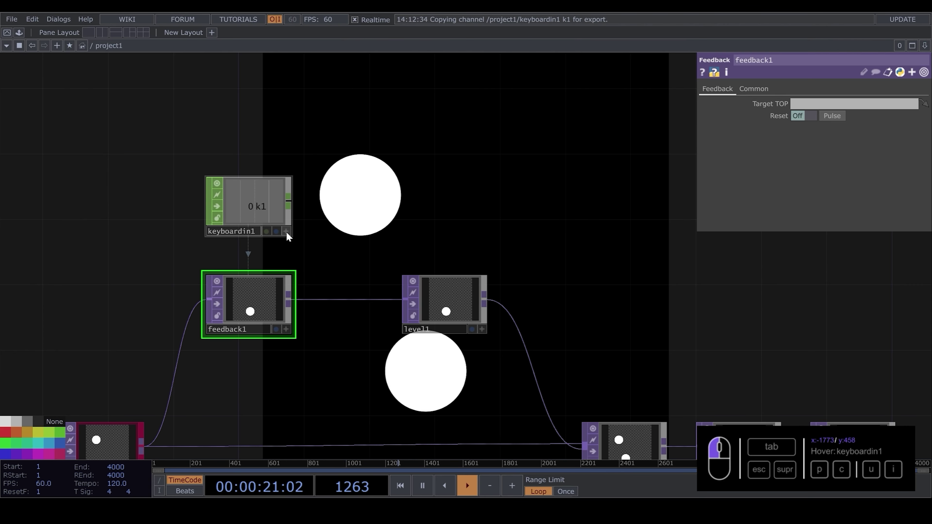
{"action": "left_click_drag", "start_coordinate": [461, 202], "coordinate": [444, 198]}
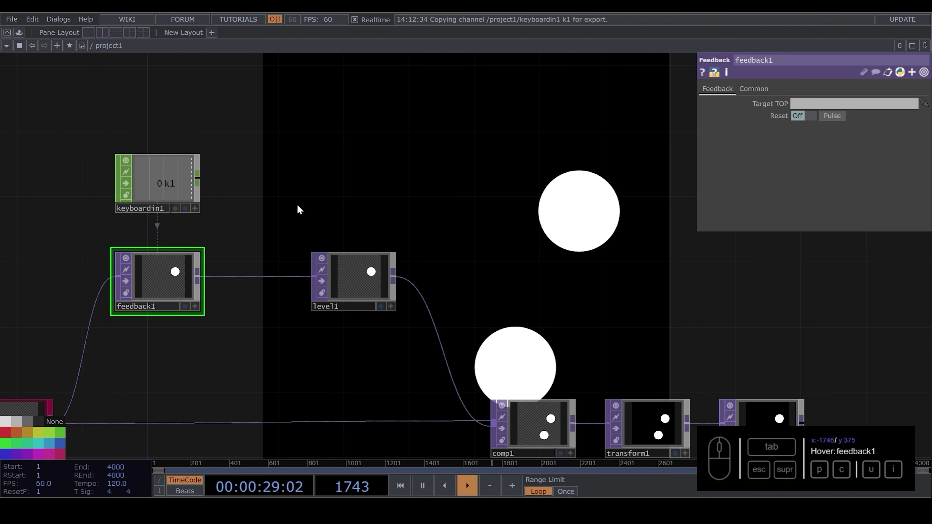
{"action": "left_click_drag", "start_coordinate": [298, 210], "coordinate": [315, 182]}
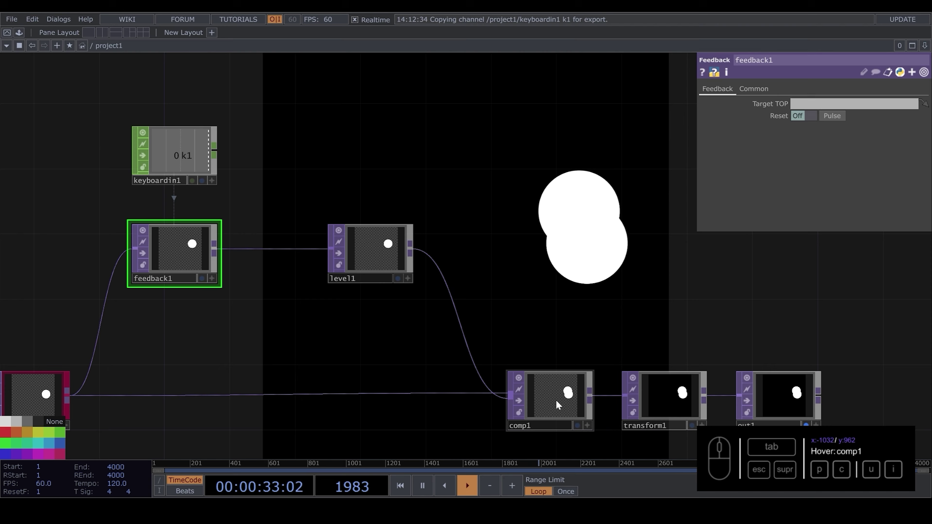
{"action": "left_click_drag", "start_coordinate": [553, 403], "coordinate": [775, 115]}
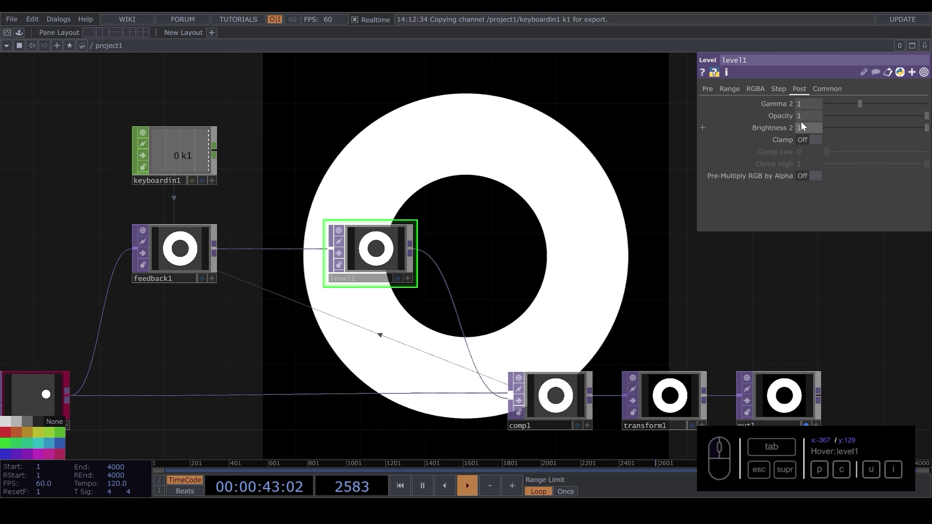
Set level1's post Opacity to 0.97 to create a fading trail.
{"action": "middle_click_drag", "start_coordinate": [806, 129], "coordinate": [806, 115]}
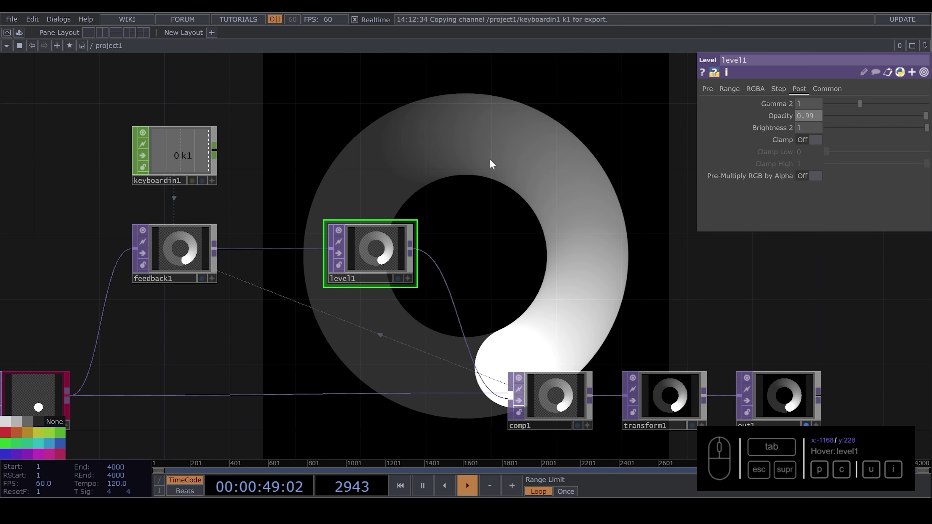
{"action": "middle_click_drag", "start_coordinate": [818, 120], "coordinate": [805, 105]}
{"action": "left_click_drag", "start_coordinate": [540, 147], "coordinate": [533, 210]}
{"action": "scroll", "coordinate": [531, 208], "scroll_direction": "down", "scroll_amount": 4}
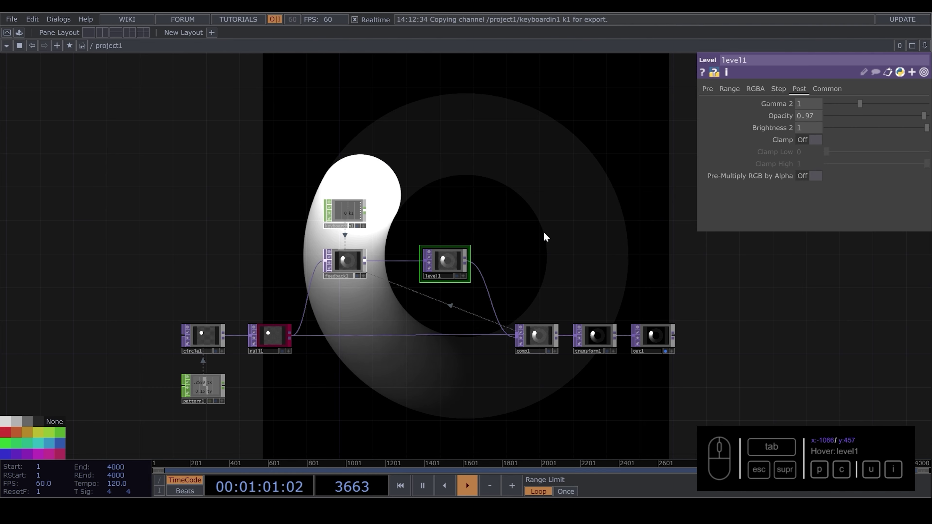
Go up to the root network and duplicate the project1 container below the original.
{"action": "left_click", "coordinate": [545, 223]}
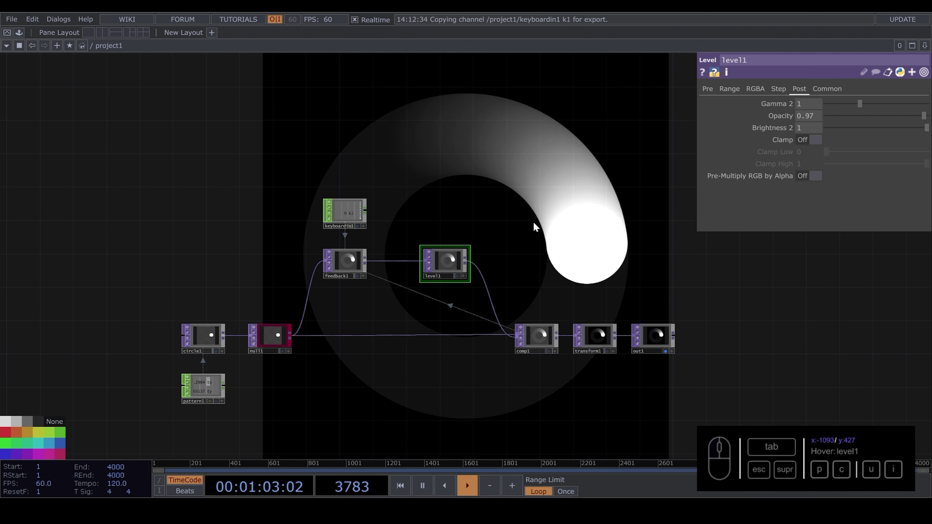
{"action": "key", "text": "u"}
{"action": "left_click_drag", "start_coordinate": [483, 272], "coordinate": [352, 136]}
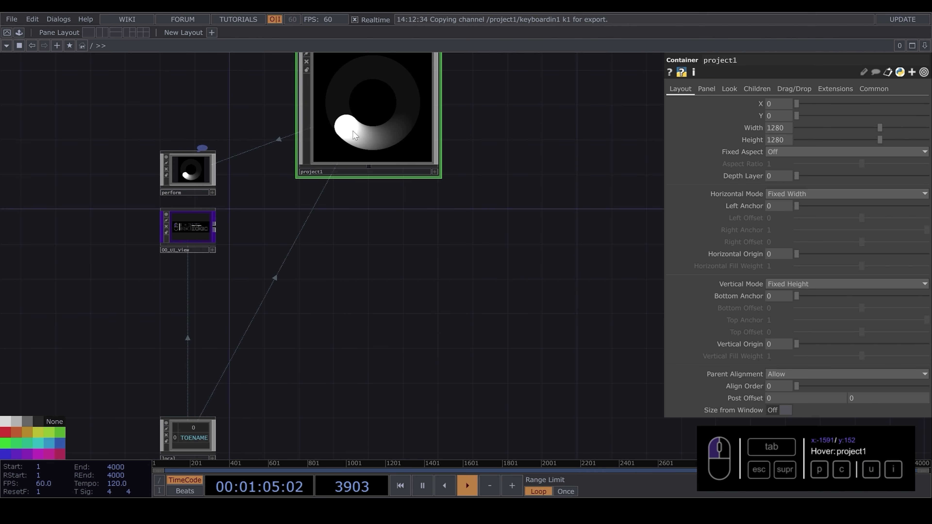
{"action": "key", "text": "ctrl+c"}
{"action": "key", "text": "ctrl+v"}
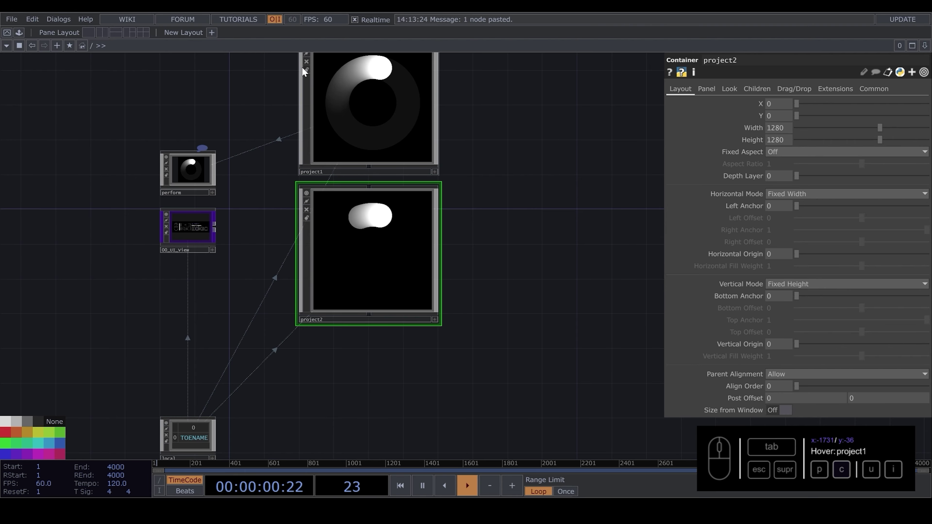
Enter the project2 container and move circle1 and pattern1 farther away from null1.
{"action": "left_click", "coordinate": [361, 250]}
{"action": "key", "text": "i"}
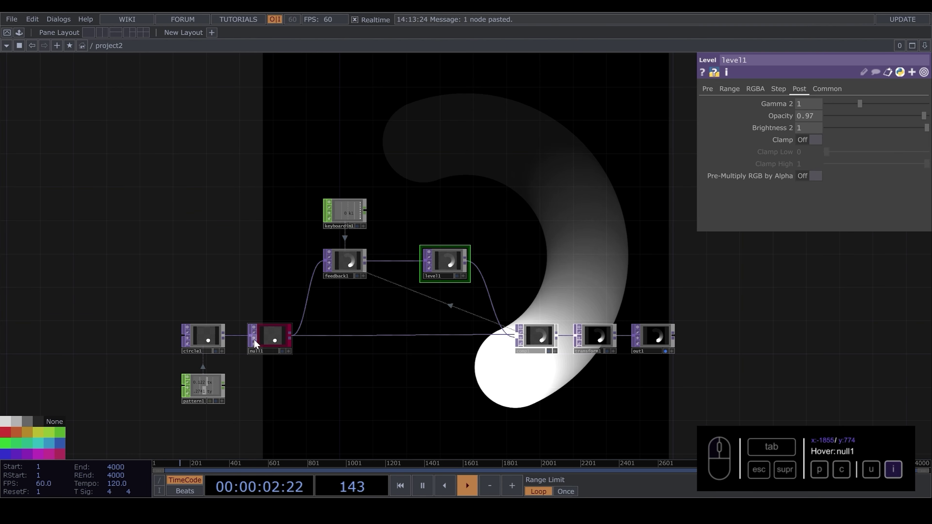
{"action": "left_click_drag", "start_coordinate": [190, 237], "coordinate": [335, 195]}
{"action": "scroll", "coordinate": [303, 266], "scroll_direction": "up", "scroll_amount": 3}
{"action": "scroll", "coordinate": [312, 254], "scroll_direction": "up", "scroll_amount": 2}
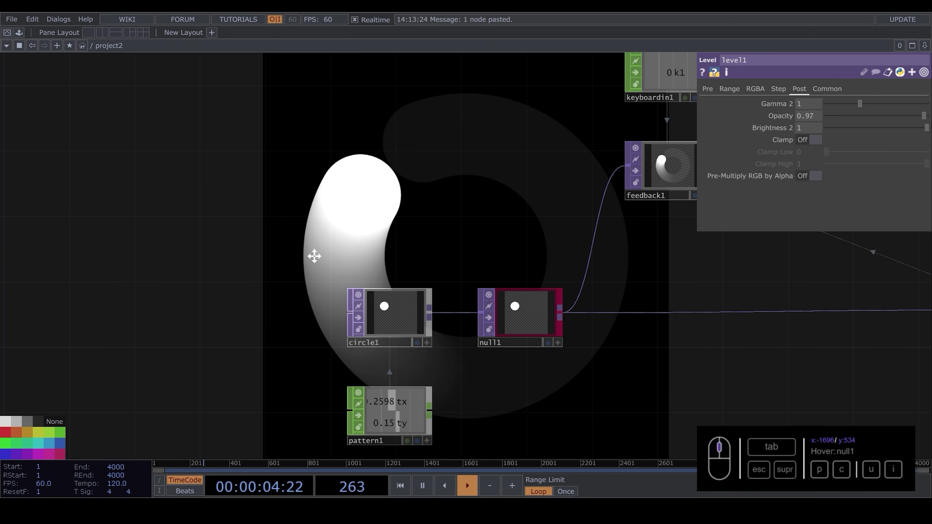
{"action": "left_click_drag", "start_coordinate": [312, 254], "coordinate": [151, 255]}
{"action": "left_click_drag", "start_coordinate": [191, 158], "coordinate": [301, 155]}
Turn on Polygon for circle1 and set its Sides to 4.
{"action": "left_click", "coordinate": [253, 238]}
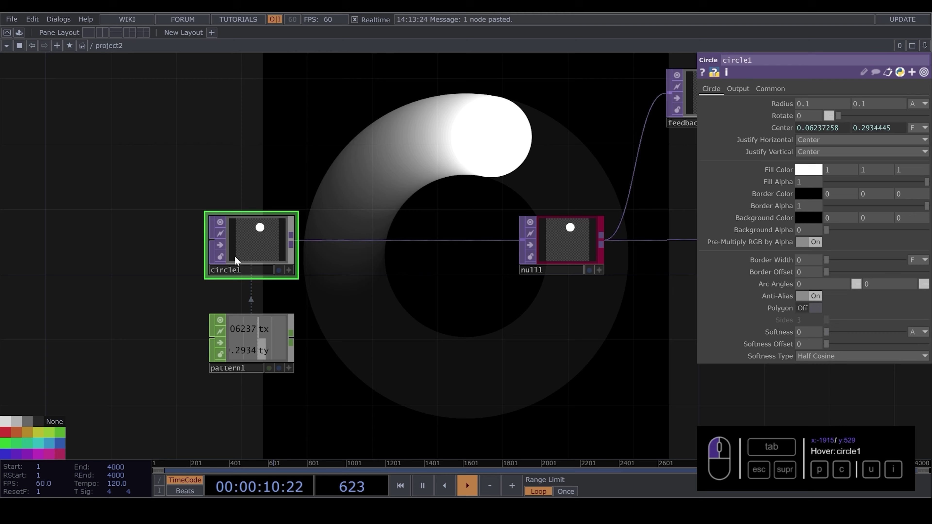
{"action": "left_click", "coordinate": [817, 308]}
{"action": "left_click_drag", "start_coordinate": [559, 218], "coordinate": [552, 302]}
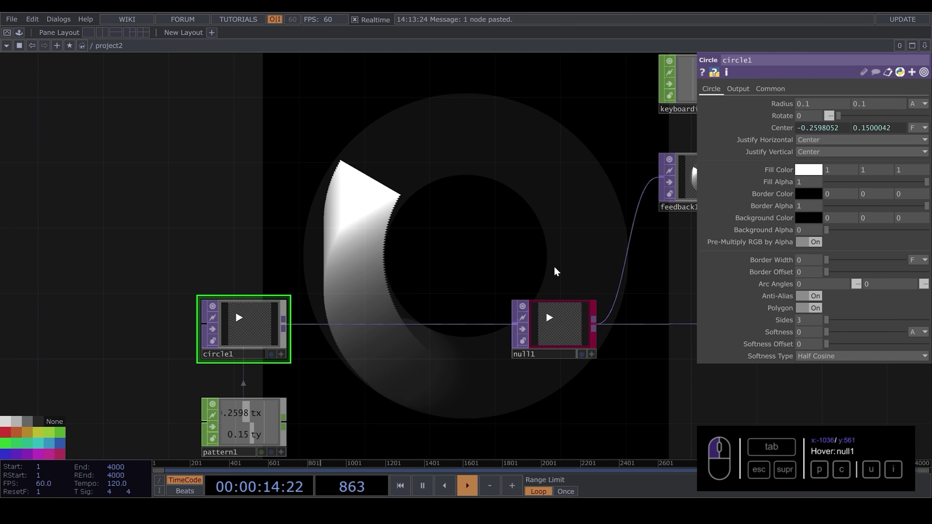
{"action": "left_click", "coordinate": [811, 321]}
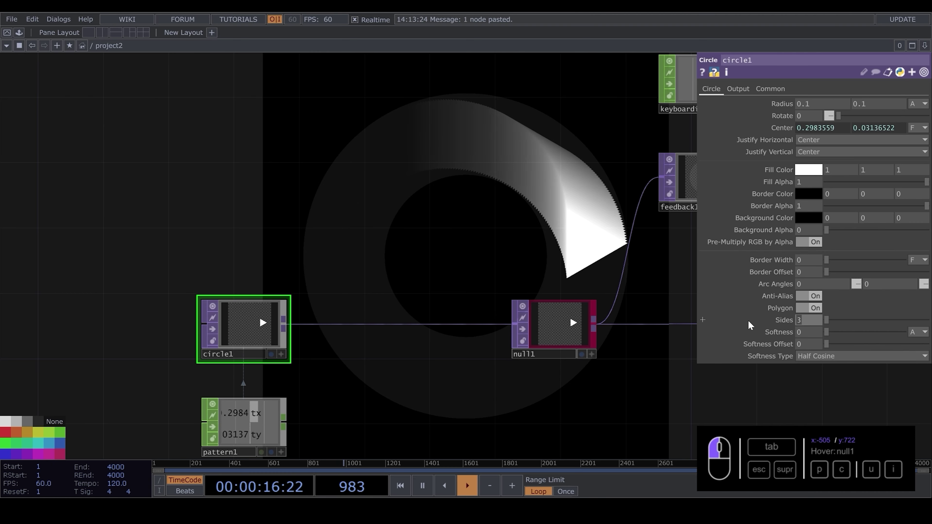
{"action": "type", "text": "4"}
{"action": "left_click", "coordinate": [591, 408]}
{"action": "left_click_drag", "start_coordinate": [425, 231], "coordinate": [441, 285]}
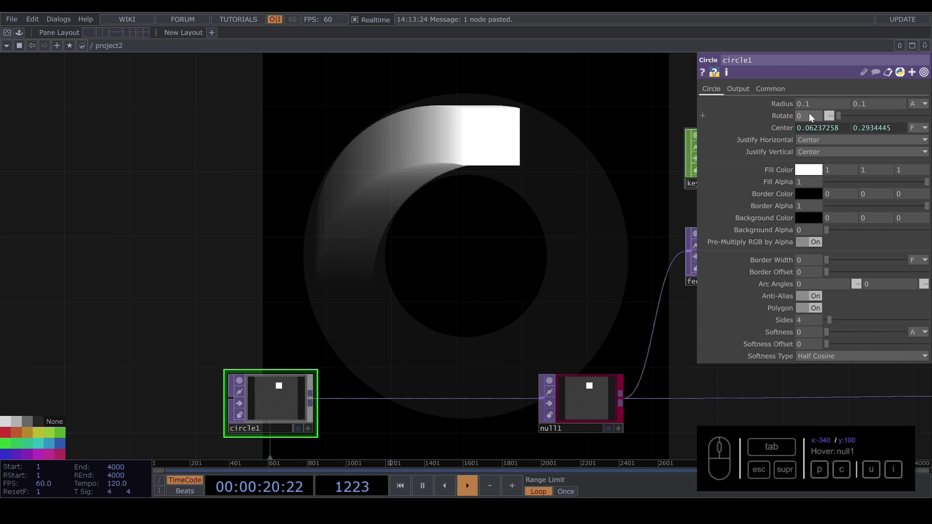
Drive circle1's Rotate with the expression absTime.seconds * -50.
{"action": "left_click_drag", "start_coordinate": [838, 114], "coordinate": [861, 114]}
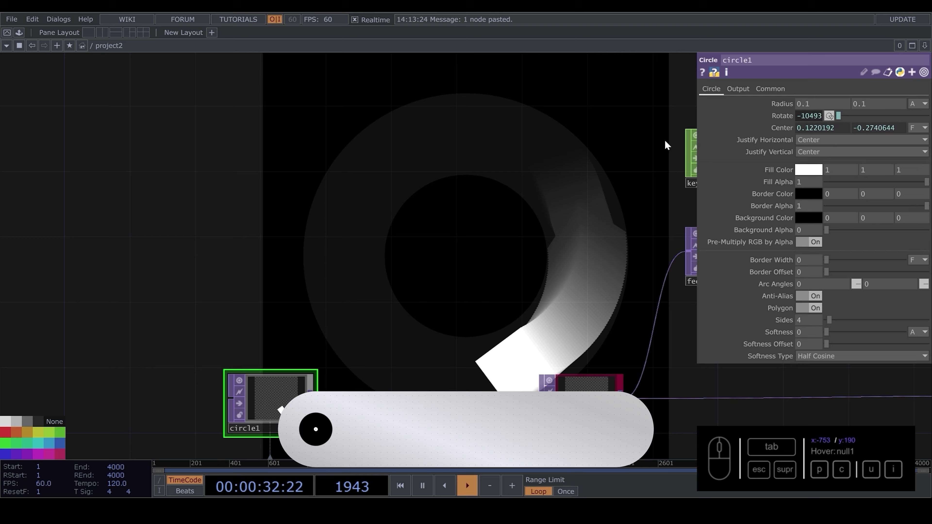
{"action": "left_click", "coordinate": [811, 114]}
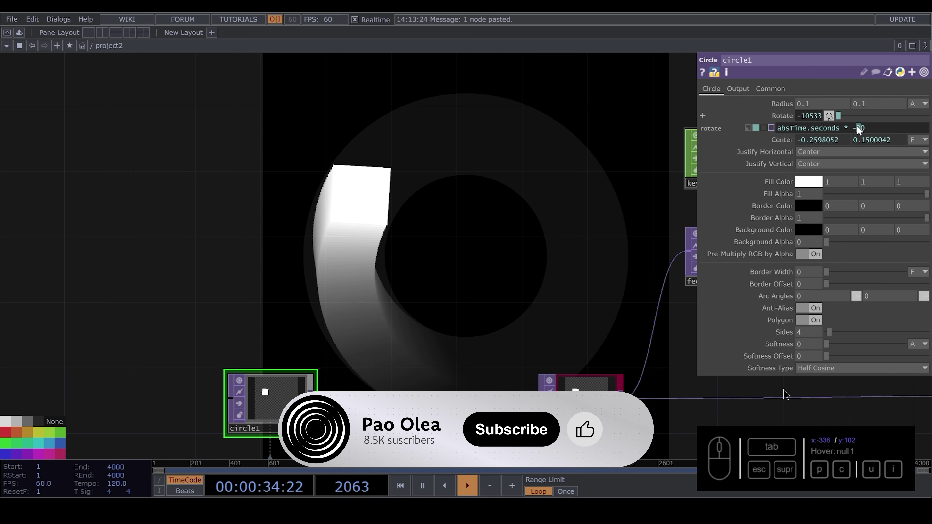
{"action": "left_click", "coordinate": [507, 191]}
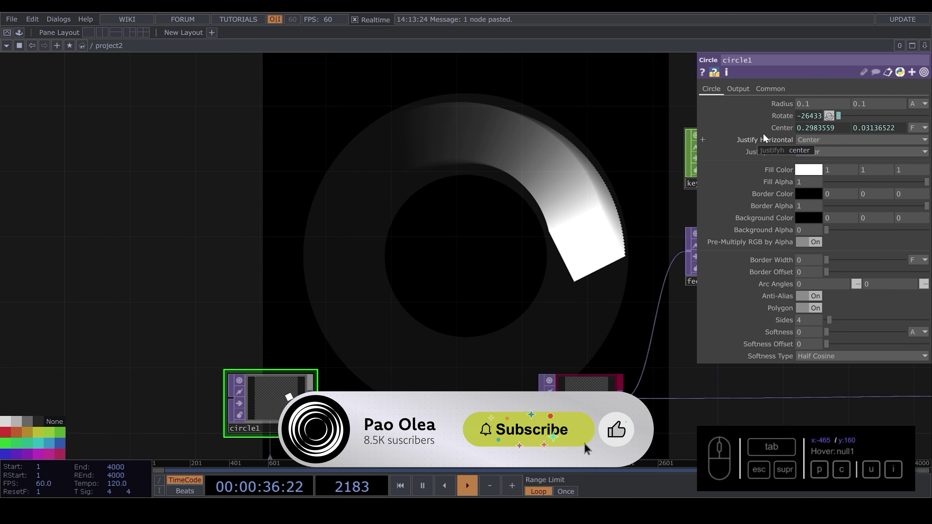
Speed up circle1's spin by entering a larger negative multiplier in its Rotate expression.
{"action": "left_click", "coordinate": [804, 115]}
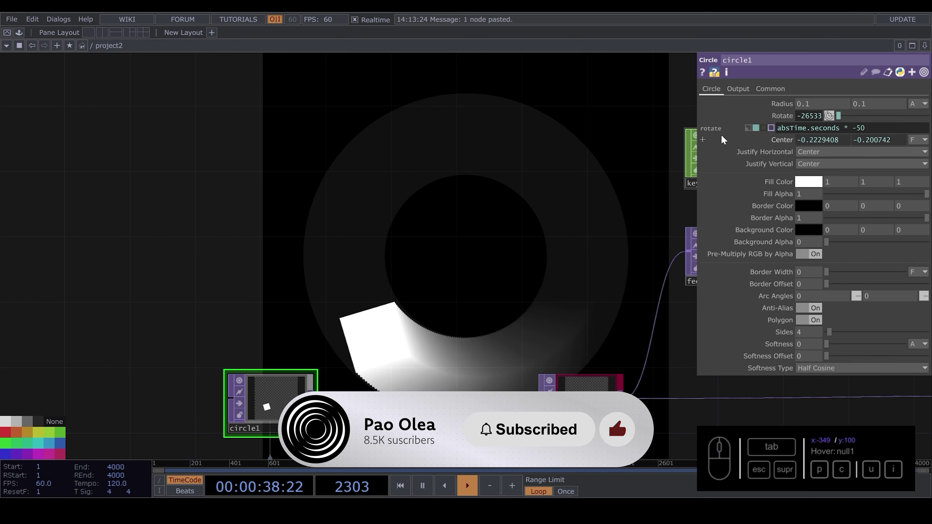
{"action": "left_click", "coordinate": [473, 171]}
{"action": "scroll", "coordinate": [455, 299], "scroll_direction": "down", "scroll_amount": 3}
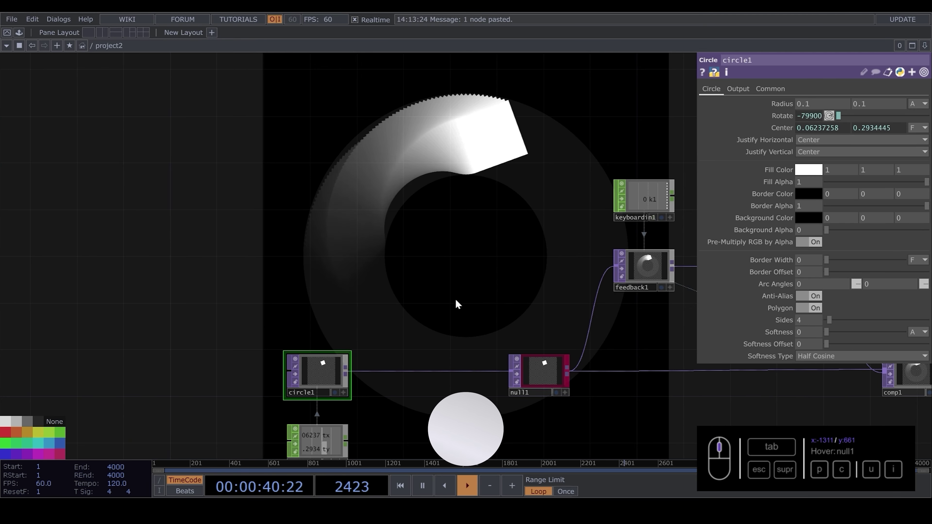
{"action": "left_click_drag", "start_coordinate": [456, 298], "coordinate": [475, 326]}
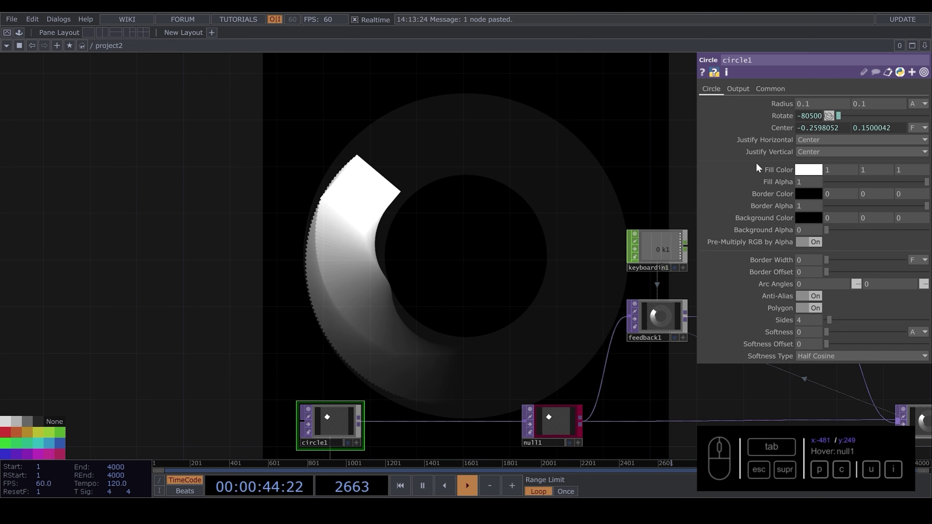
Set circle1's Fill Alpha to 0, its Border Color to white and its Border Width to 0.01.
{"action": "left_click_drag", "start_coordinate": [926, 183], "coordinate": [814, 184]}
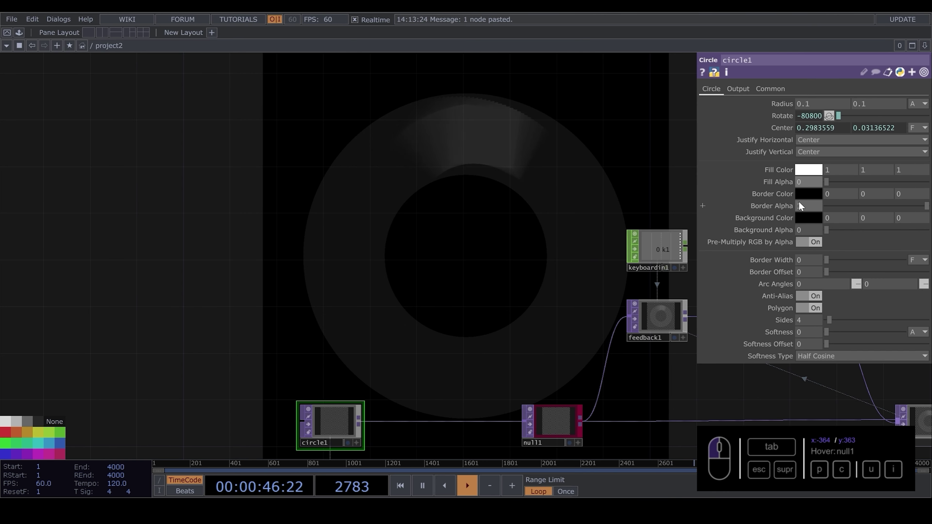
{"action": "left_click", "coordinate": [811, 194]}
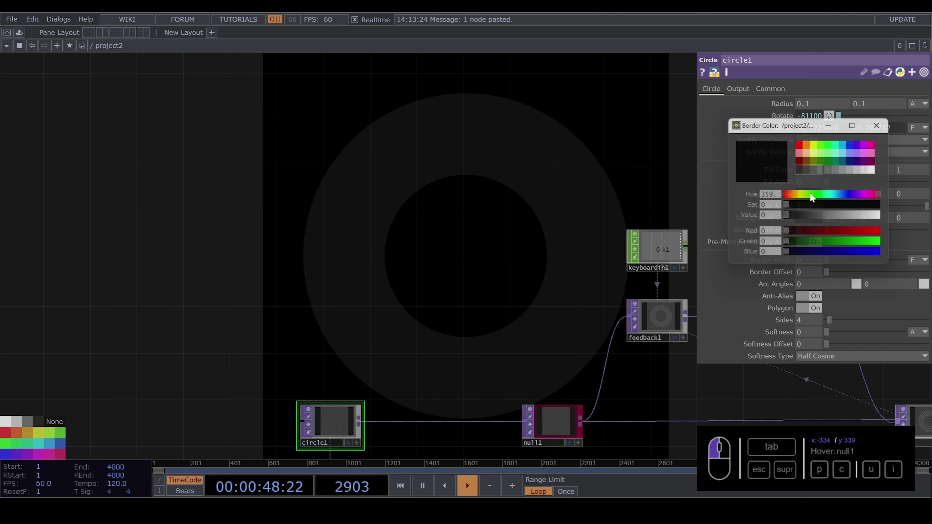
{"action": "left_click", "coordinate": [878, 169]}
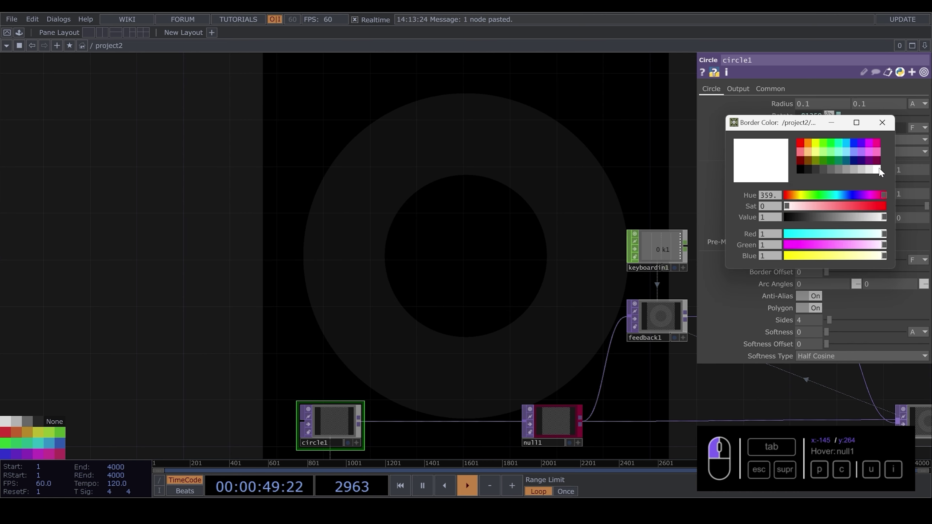
{"action": "left_click", "coordinate": [881, 122]}
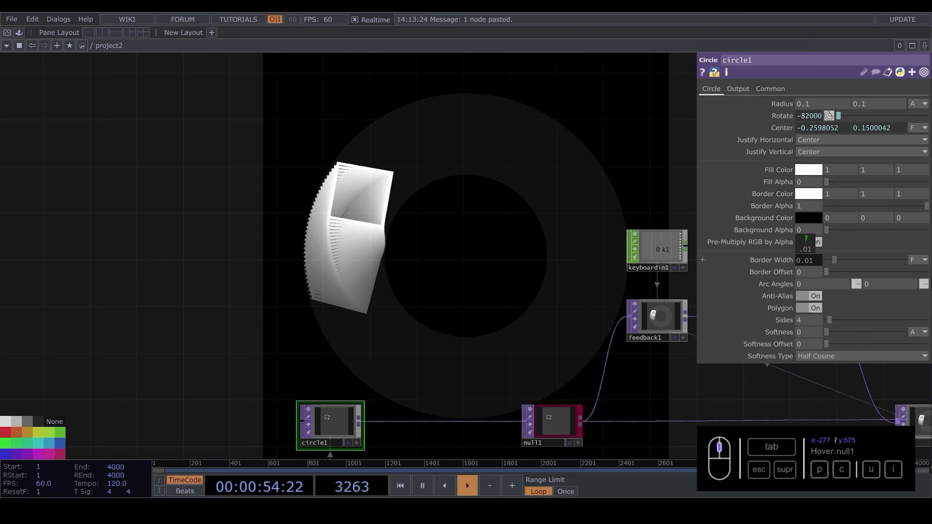
Move circle1 and pattern1 farther away from null1 to open space on the wire between them.
{"action": "scroll", "coordinate": [499, 267], "scroll_direction": "down", "scroll_amount": 6}
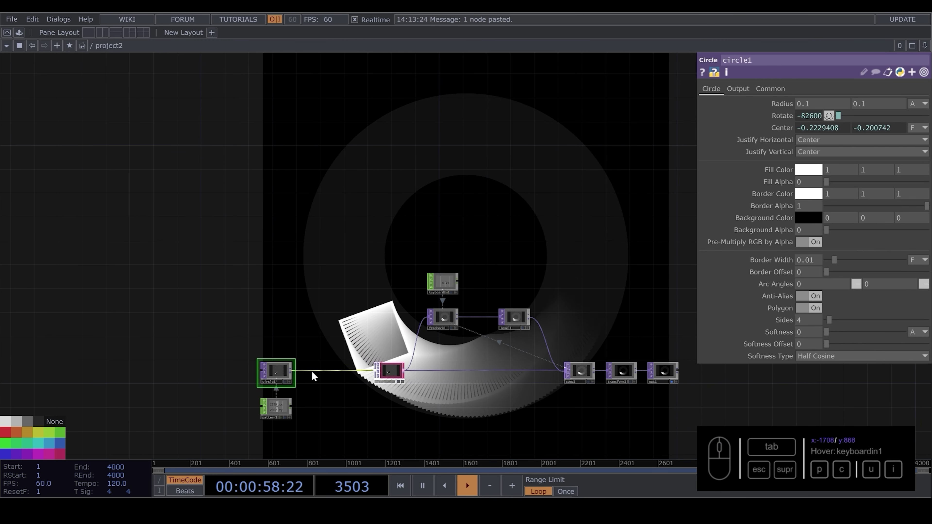
{"action": "scroll", "coordinate": [316, 374], "scroll_direction": "up", "scroll_amount": 4}
{"action": "right_click", "coordinate": [334, 362]}
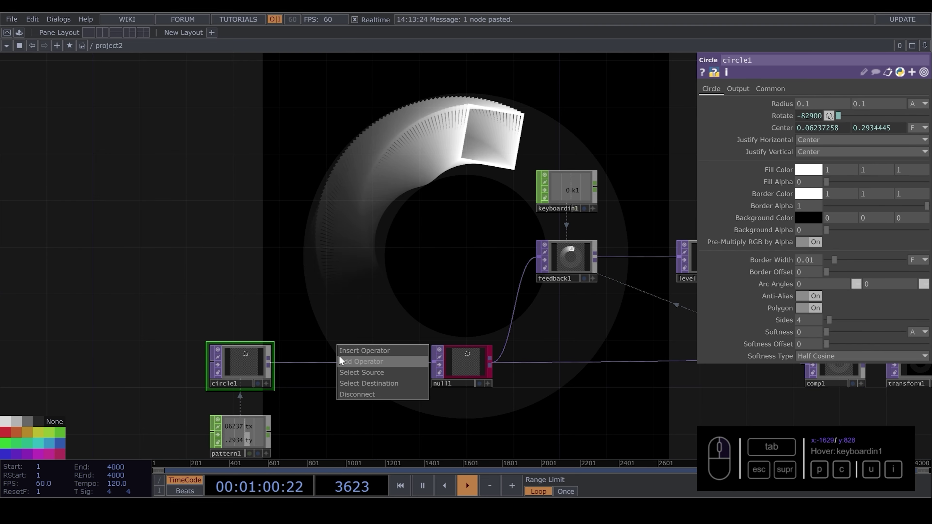
{"action": "left_click_drag", "start_coordinate": [339, 261], "coordinate": [279, 261]}
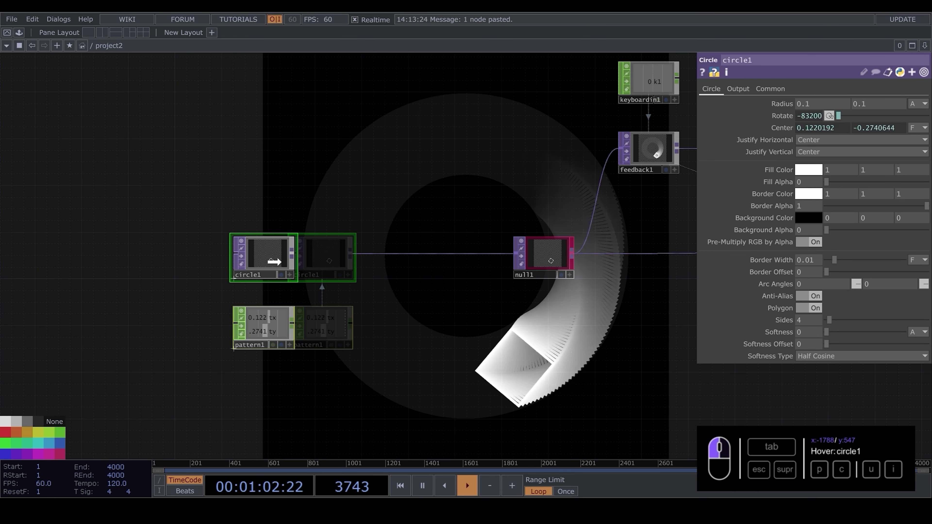
Add a Noise TOP fed by circle1 and place it below the wire to null1, beside pattern1.
{"action": "key", "text": "Tab"}
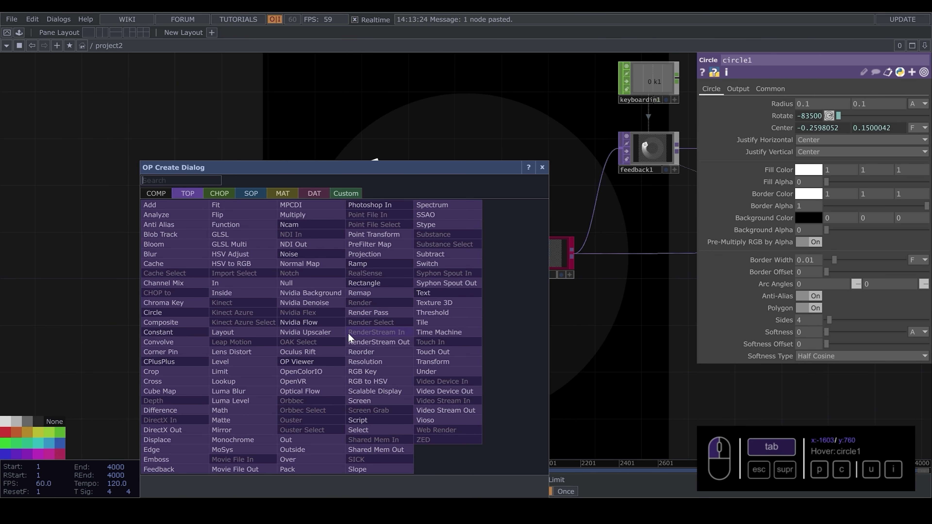
{"action": "left_click", "coordinate": [298, 255]}
{"action": "left_click", "coordinate": [347, 320]}
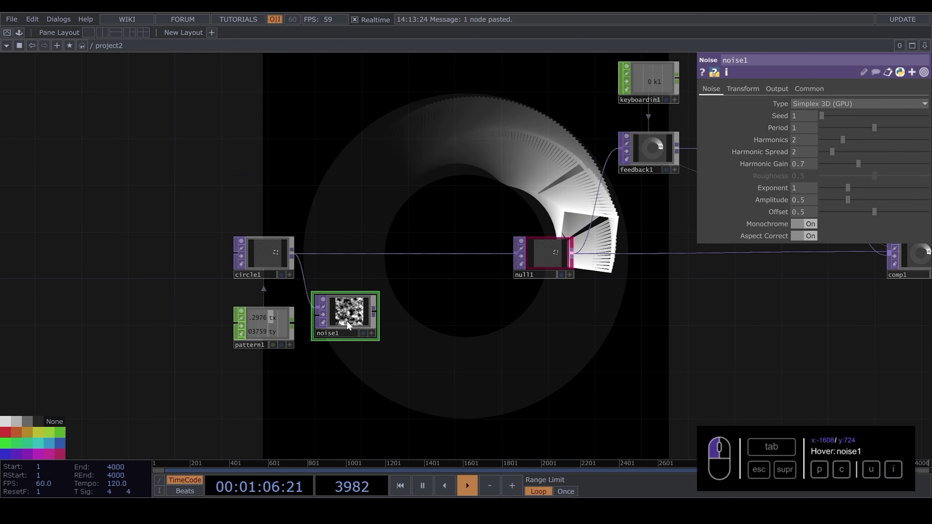
Turn off Monochrome on noise1 and set its output RGB mode to Noise.
{"action": "scroll", "coordinate": [347, 320], "scroll_direction": "up", "scroll_amount": 2}
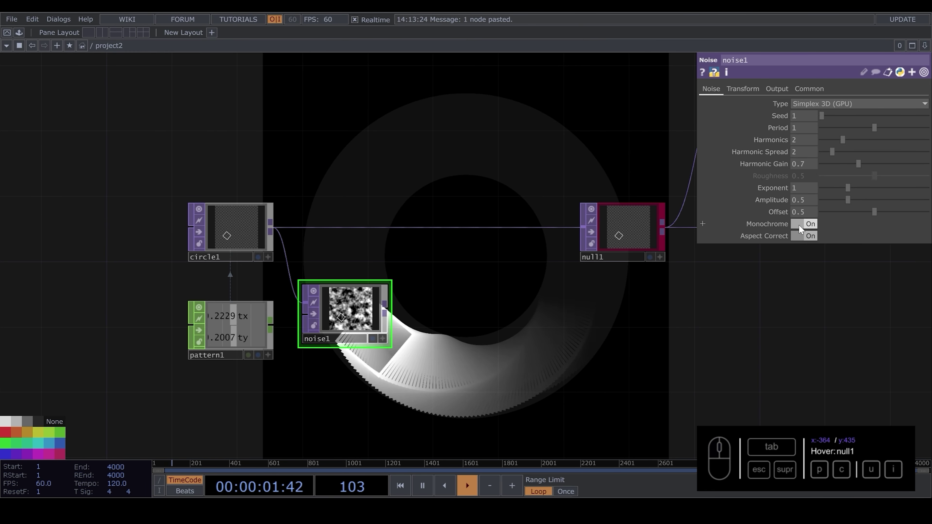
{"action": "left_click", "coordinate": [808, 225]}
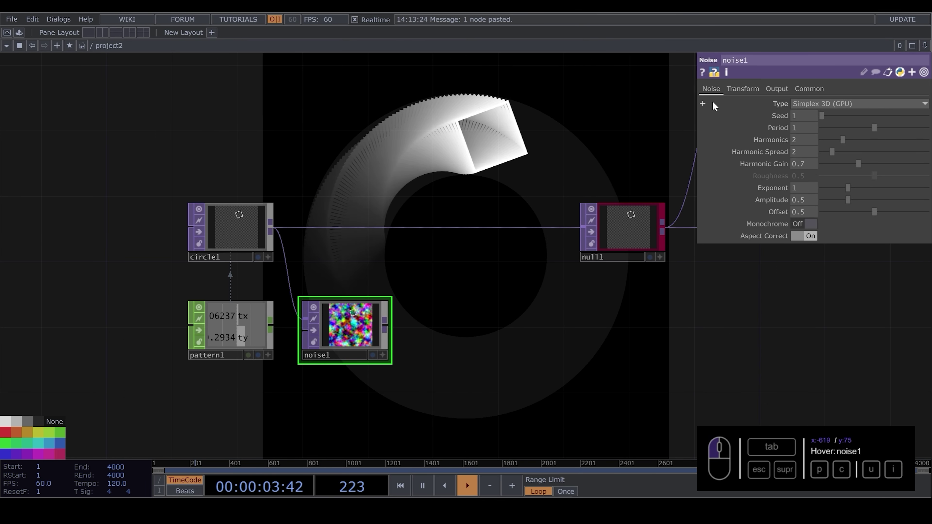
{"action": "left_click", "coordinate": [785, 87]}
{"action": "left_click", "coordinate": [815, 103]}
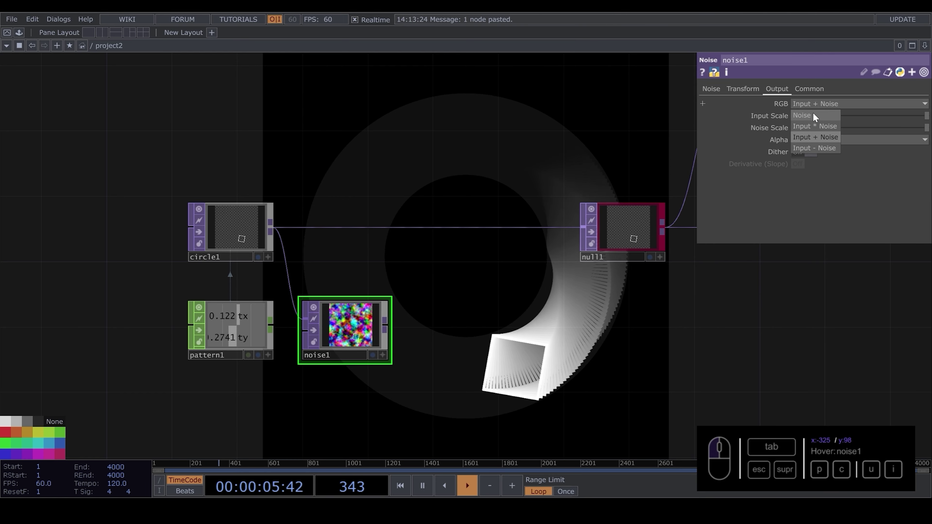
{"action": "left_click", "coordinate": [812, 115]}
Insert a Composite TOP on the wire between circle1 and null1, and connect noise1 as its second input.
{"action": "scroll", "coordinate": [572, 165], "scroll_direction": "up", "scroll_amount": 3}
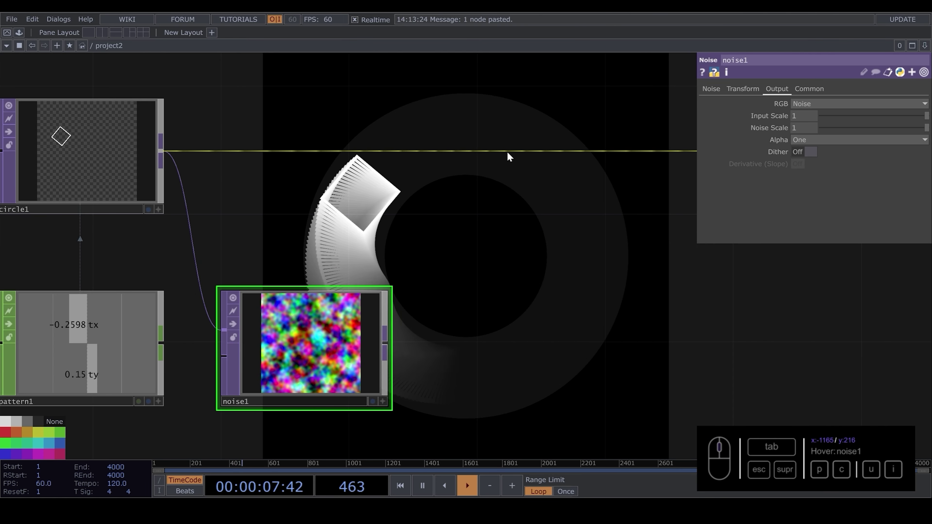
{"action": "right_click", "coordinate": [507, 152]}
{"action": "left_click", "coordinate": [500, 150]}
{"action": "right_click", "coordinate": [498, 151]}
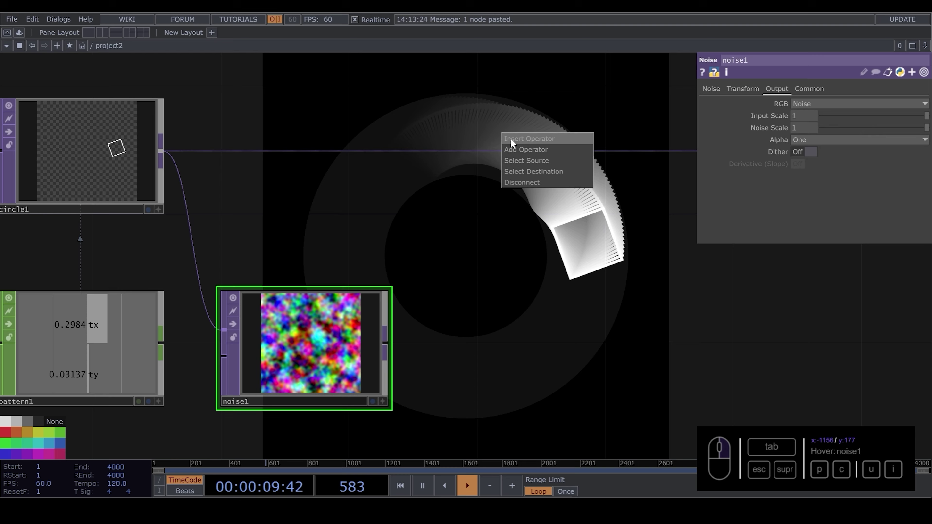
{"action": "left_click", "coordinate": [510, 139]}
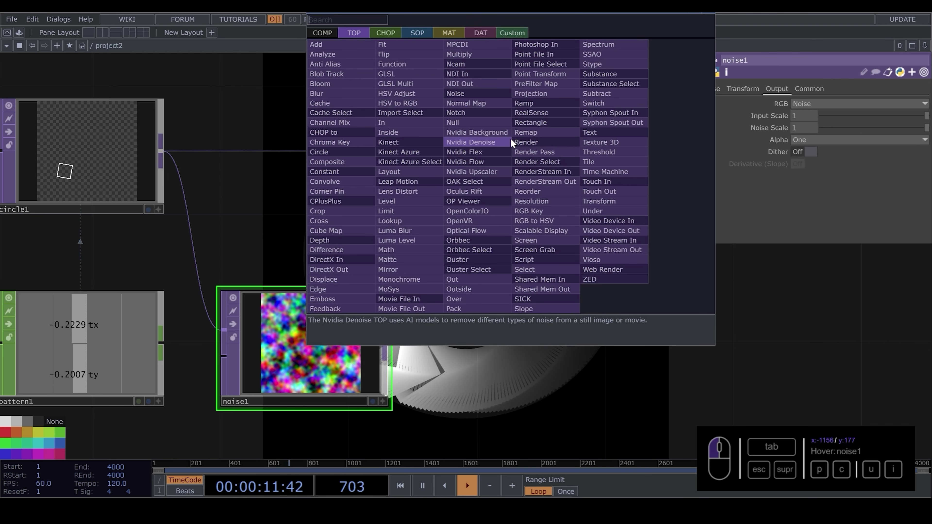
{"action": "type", "text": "co"}
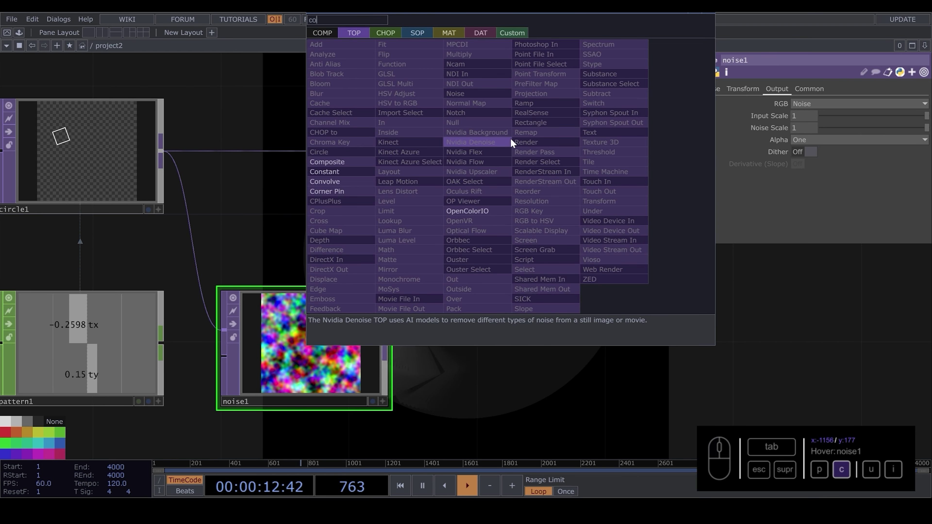
{"action": "left_click", "coordinate": [351, 163]}
{"action": "left_click", "coordinate": [543, 151]}
{"action": "left_click_drag", "start_coordinate": [385, 342], "coordinate": [434, 267]}
{"action": "scroll", "coordinate": [444, 154], "scroll_direction": "down", "scroll_amount": 3}
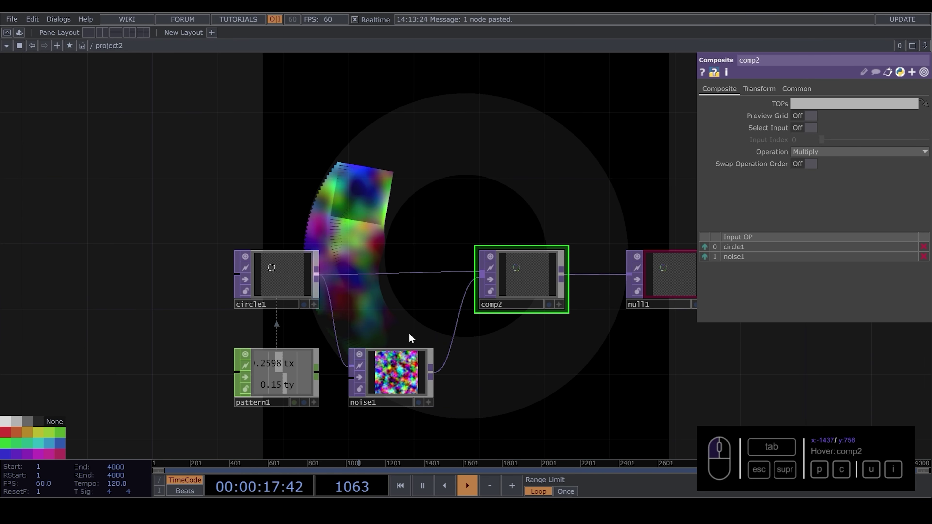
Inspect the square's coloured outline in comp2 and set noise1's Period to 5.
{"action": "left_click", "coordinate": [390, 381]}
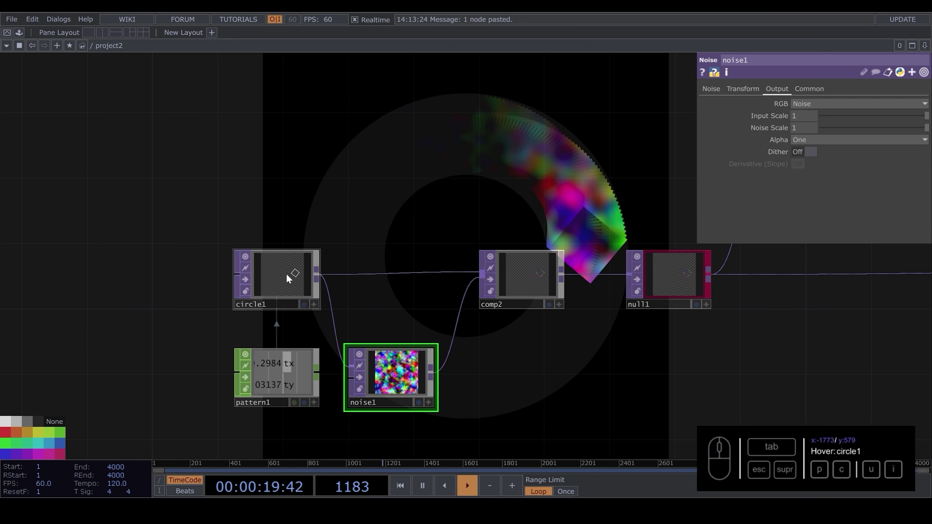
{"action": "scroll", "coordinate": [532, 291], "scroll_direction": "up", "scroll_amount": 10}
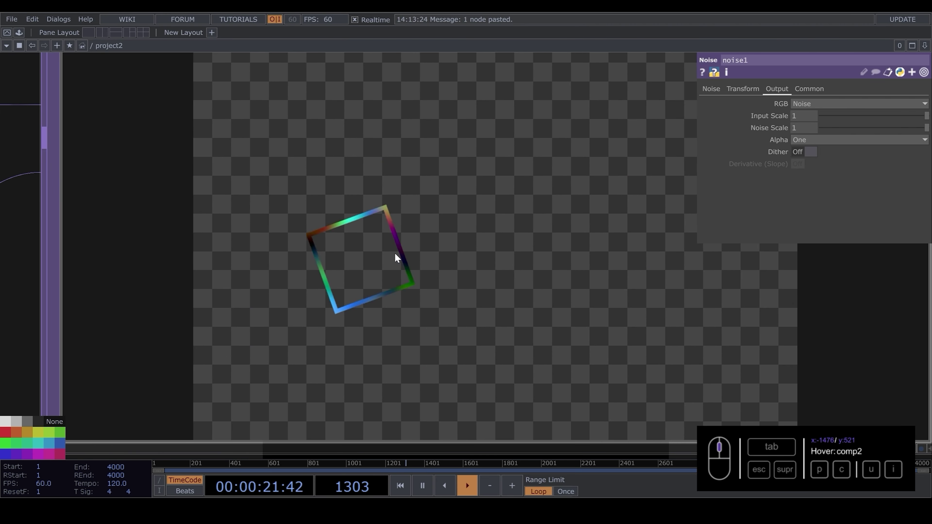
{"action": "scroll", "coordinate": [395, 252], "scroll_direction": "down", "scroll_amount": 10}
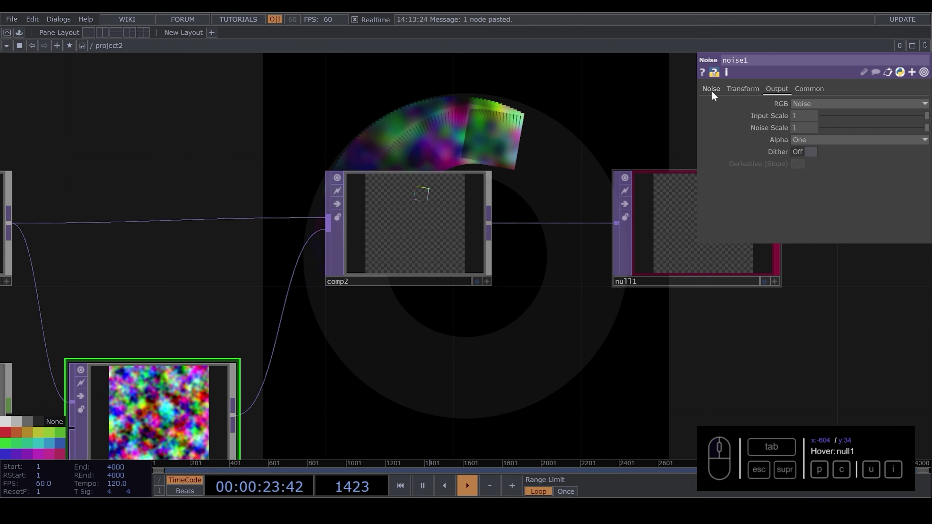
{"action": "left_click", "coordinate": [712, 91]}
{"action": "scroll", "coordinate": [666, 185], "scroll_direction": "down", "scroll_amount": 10}
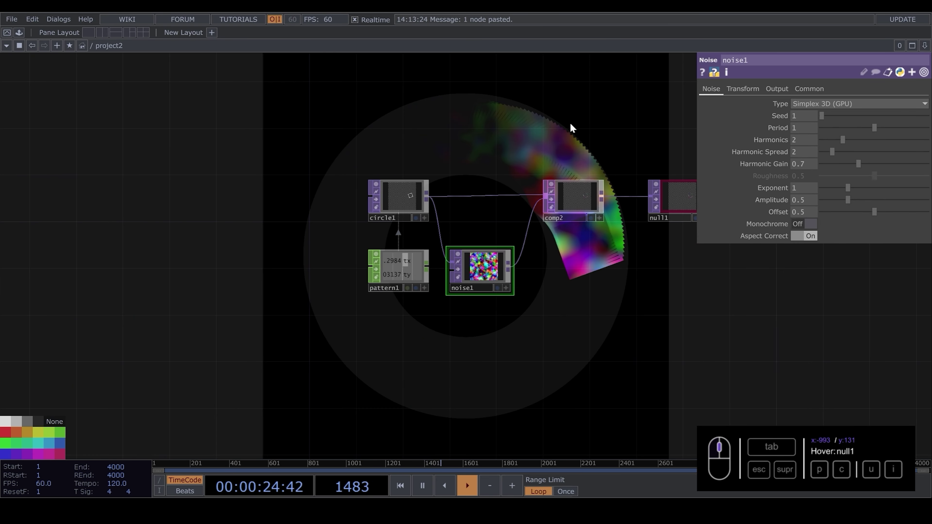
{"action": "left_click", "coordinate": [802, 129]}
{"action": "type", "text": "5"}
{"action": "key", "text": "Return"}
Animate noise1 by driving its Z Translate with absTime.seconds times a small fractional multiplier.
{"action": "left_click_drag", "start_coordinate": [385, 239], "coordinate": [488, 241]}
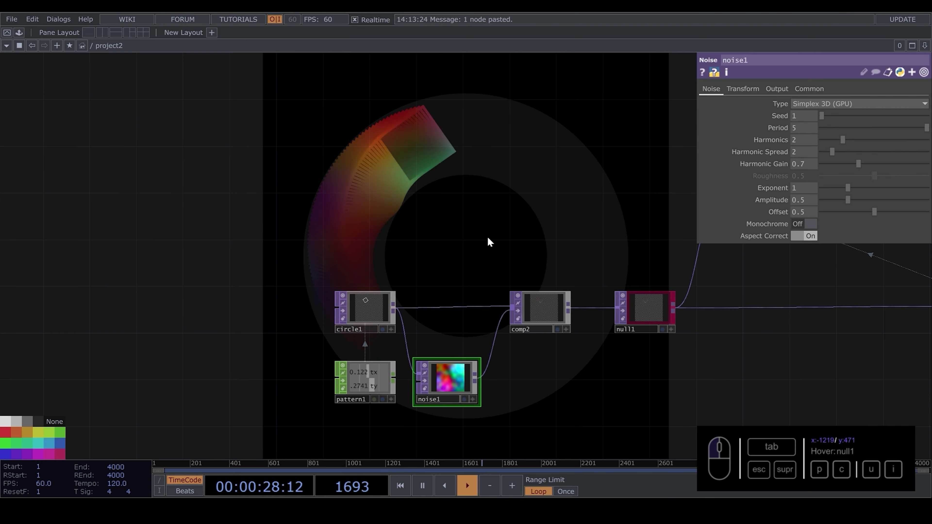
{"action": "left_click", "coordinate": [736, 85]}
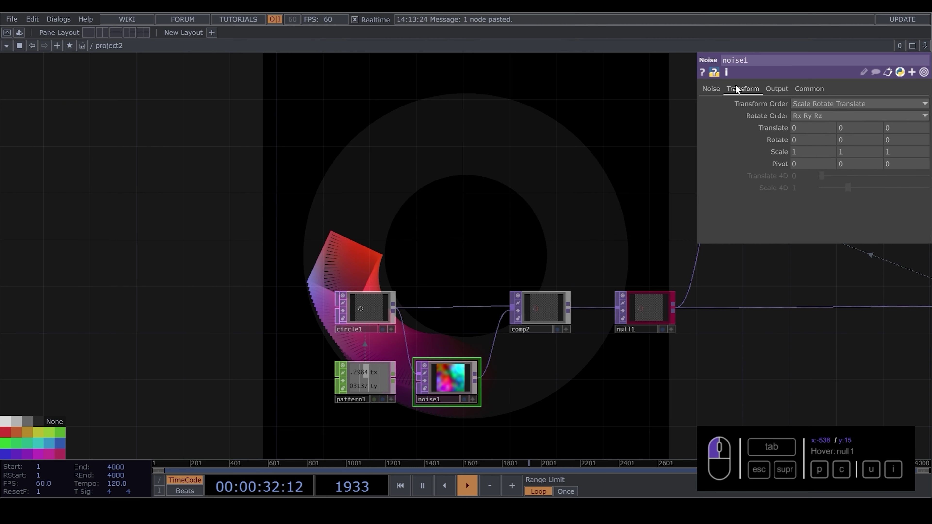
{"action": "left_click", "coordinate": [897, 128]}
{"action": "type", "text": "absTi"}
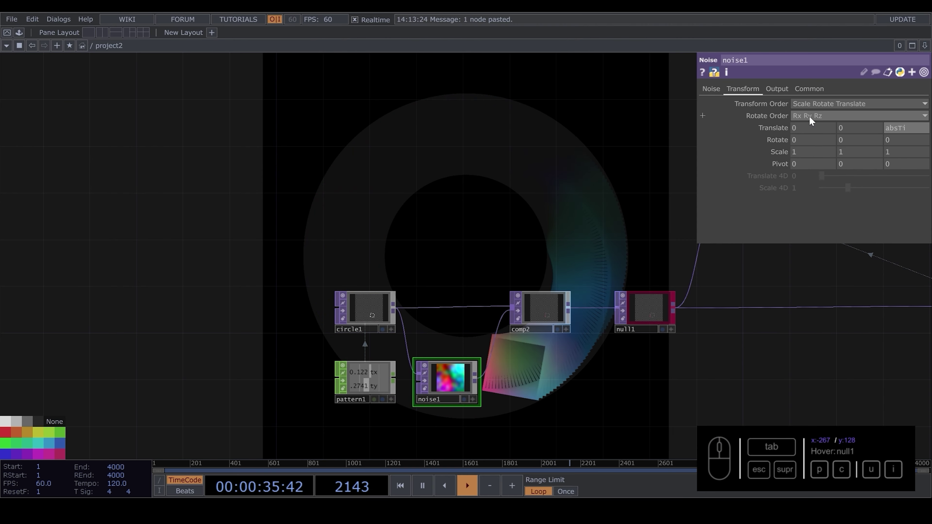
{"action": "type", "text": "me.seconds * 0"}
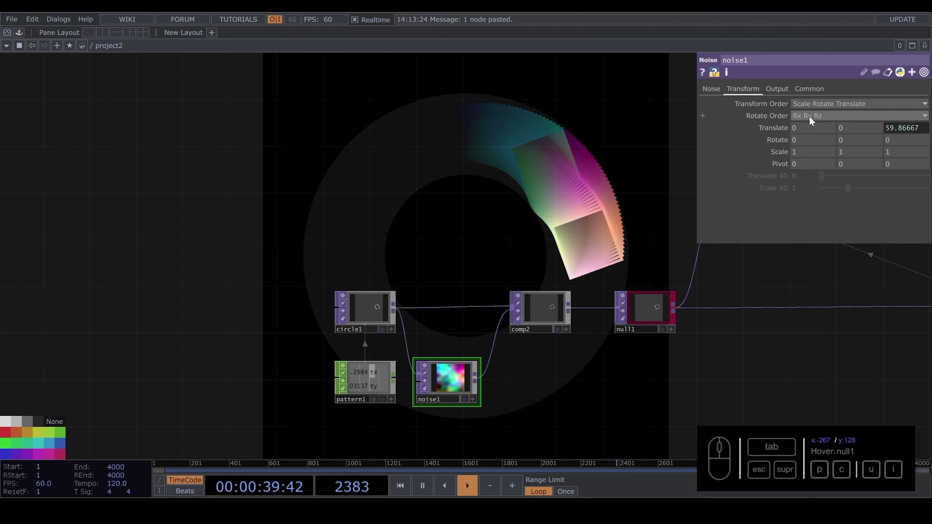
{"action": "left_click_drag", "start_coordinate": [553, 216], "coordinate": [554, 224]}
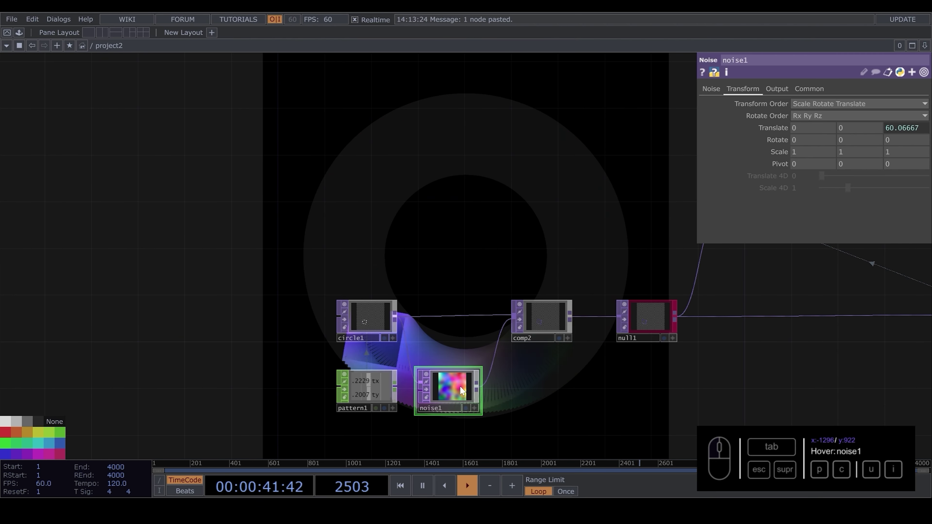
{"action": "scroll", "coordinate": [460, 386], "scroll_direction": "up", "scroll_amount": 5}
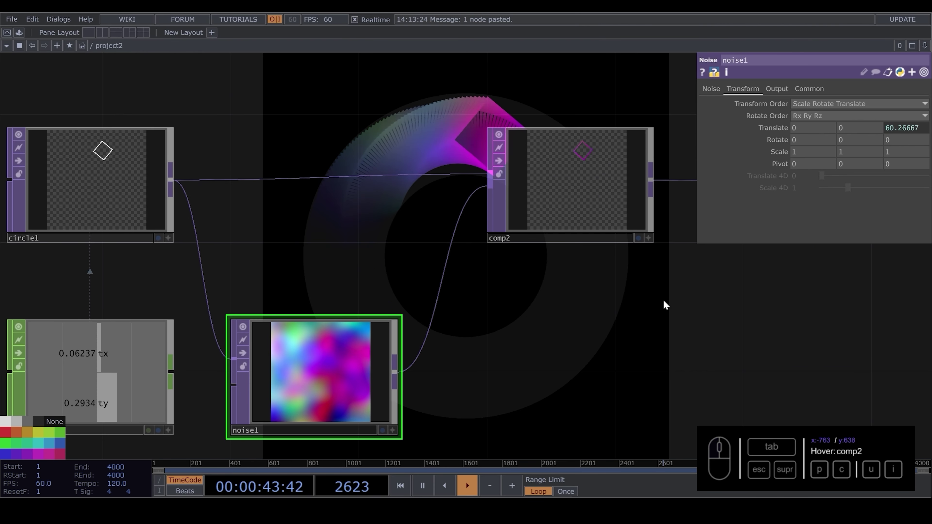
{"action": "scroll", "coordinate": [534, 342], "scroll_direction": "down", "scroll_amount": 5}
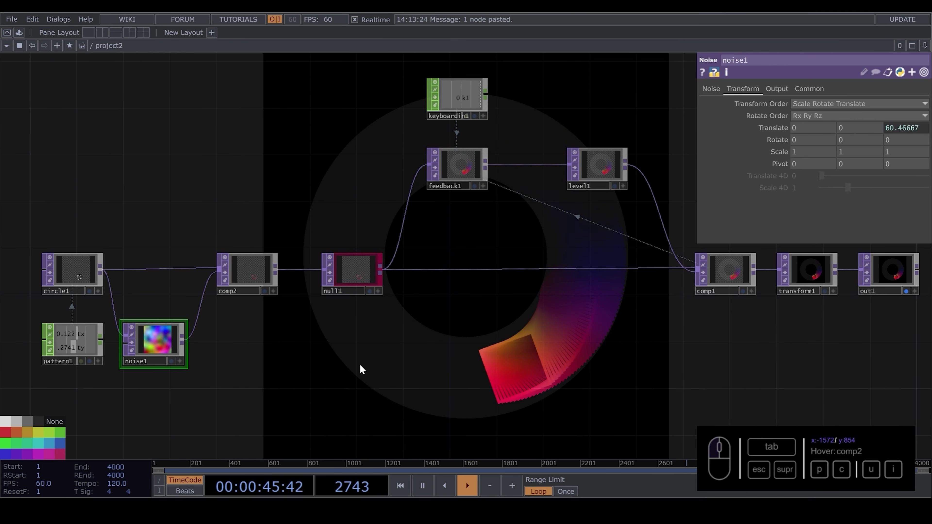
{"action": "key", "text": "u"}
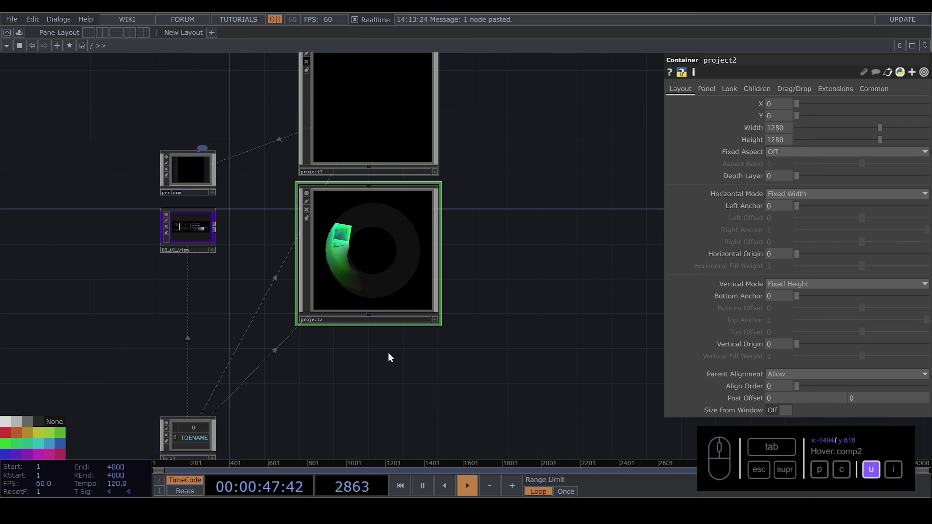
{"action": "key", "text": "i"}
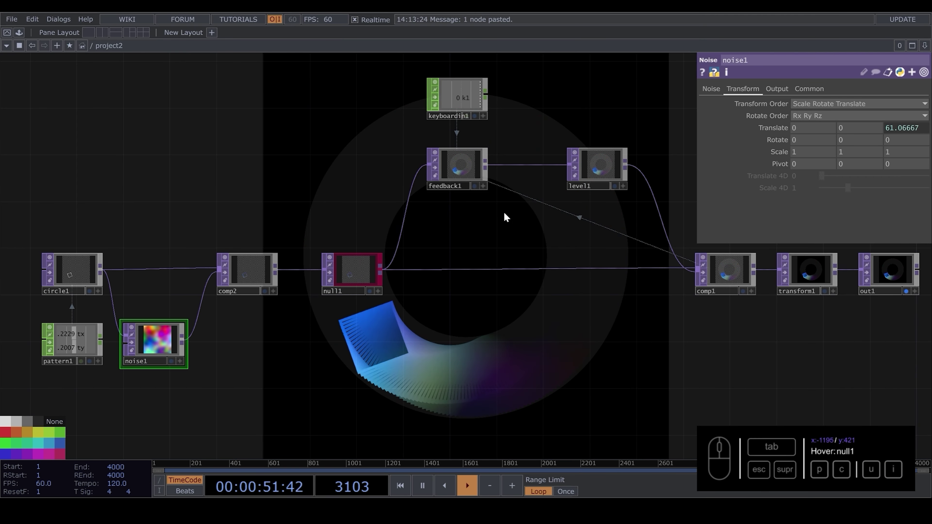
Leave project2, duplicate the container by copying and pasting it, and enter the new copy.
{"action": "key", "text": "u"}
{"action": "left_click", "coordinate": [401, 254]}
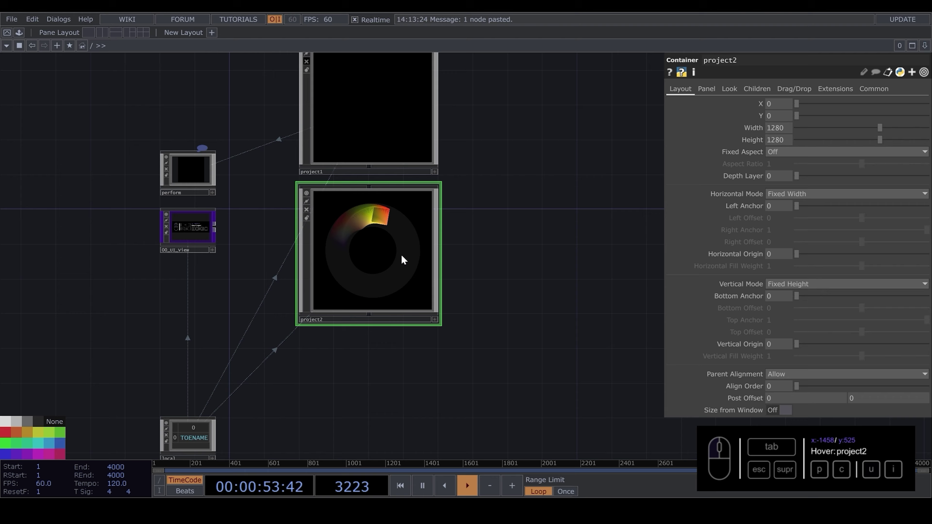
{"action": "key", "text": "ctrl+c"}
{"action": "key", "text": "ctrl+v"}
{"action": "left_click", "coordinate": [307, 210]}
{"action": "key", "text": "i"}
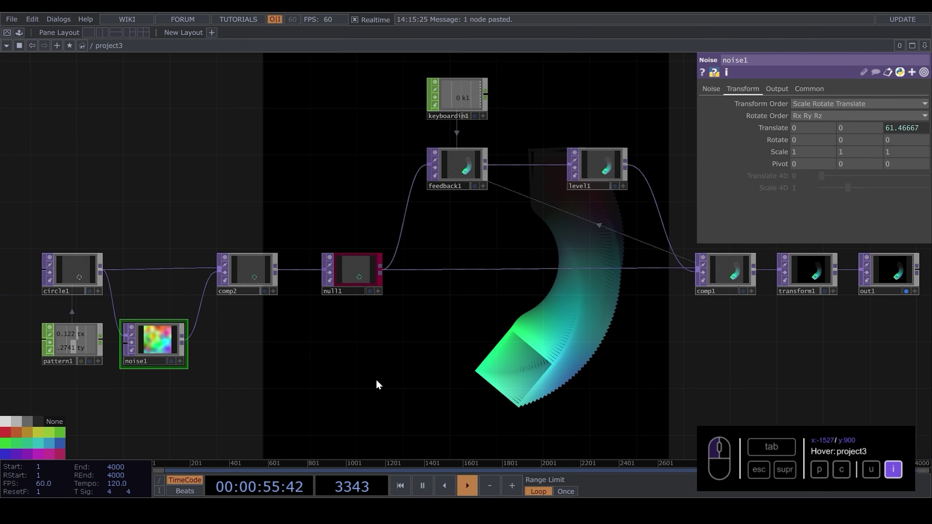
In the copied network, set circle1's Border Alpha to 0 and its Fill Alpha to 1.
{"action": "mouse_move", "coordinate": [435, 187]}
{"action": "left_mouse_down"}
{"action": "mouse_move", "coordinate": [339, 165]}
{"action": "mouse_move", "coordinate": [422, 175]}
{"action": "left_mouse_up"}
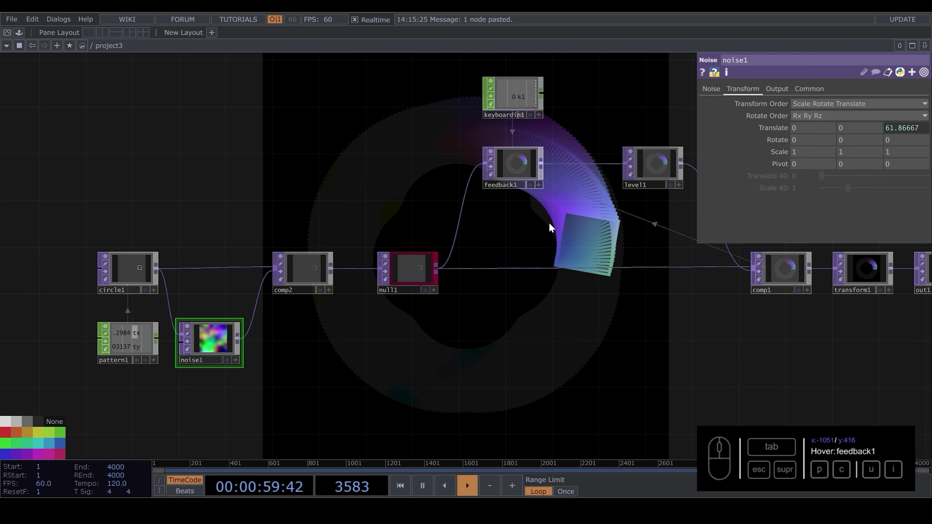
{"action": "left_click", "coordinate": [130, 264]}
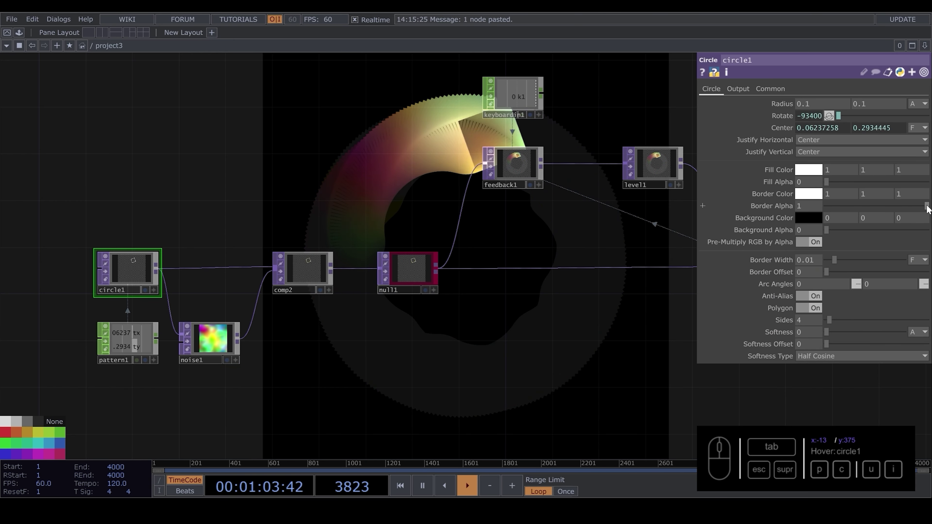
{"action": "left_click_drag", "start_coordinate": [845, 201], "coordinate": [836, 200]}
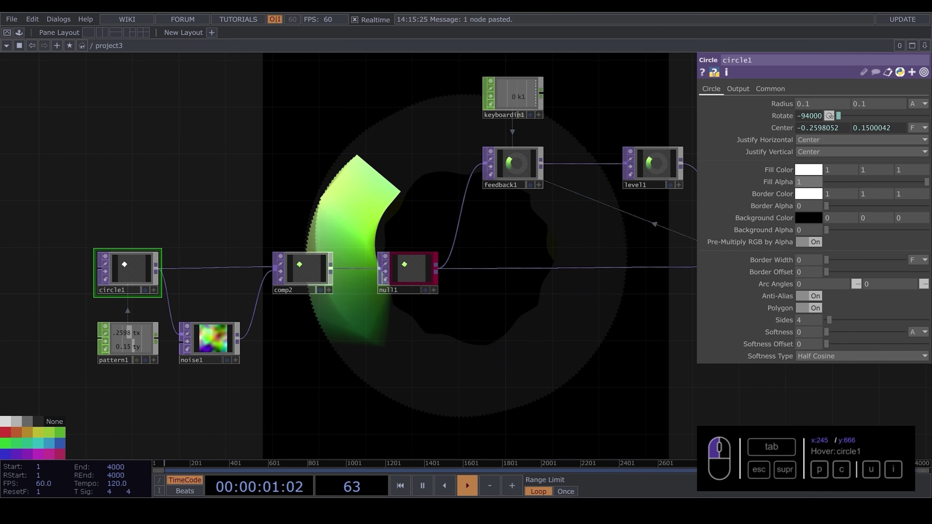
Turn off circle1's Polygon option and shift the nodes from level1 onward to make room after feedback1.
{"action": "left_click", "coordinate": [817, 311]}
{"action": "left_click_drag", "start_coordinate": [535, 349], "coordinate": [539, 327]}
{"action": "left_click_drag", "start_coordinate": [228, 200], "coordinate": [410, 215]}
{"action": "scroll", "coordinate": [304, 252], "scroll_direction": "up", "scroll_amount": 4}
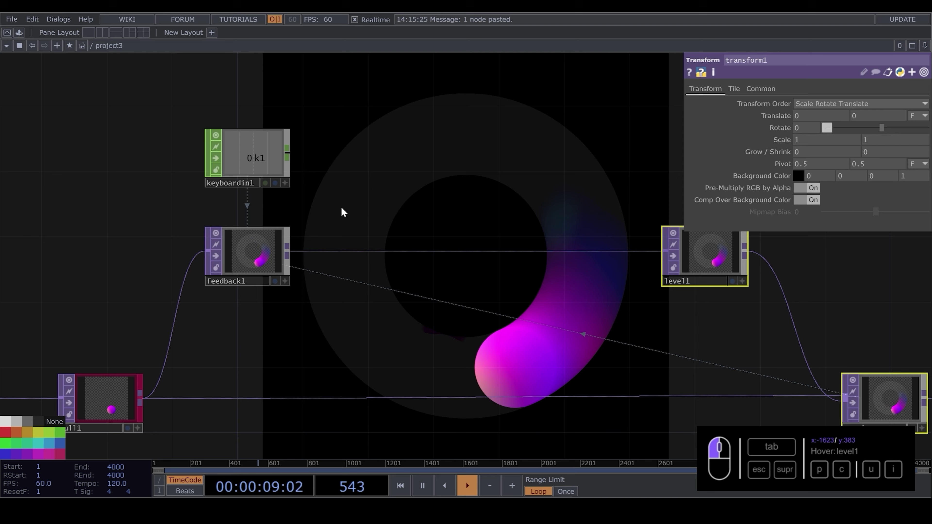
Add a Noise TOP fed by feedback1 and set its RGB output to Noise only.
{"action": "key", "text": "Tab"}
{"action": "type", "text": "n"}
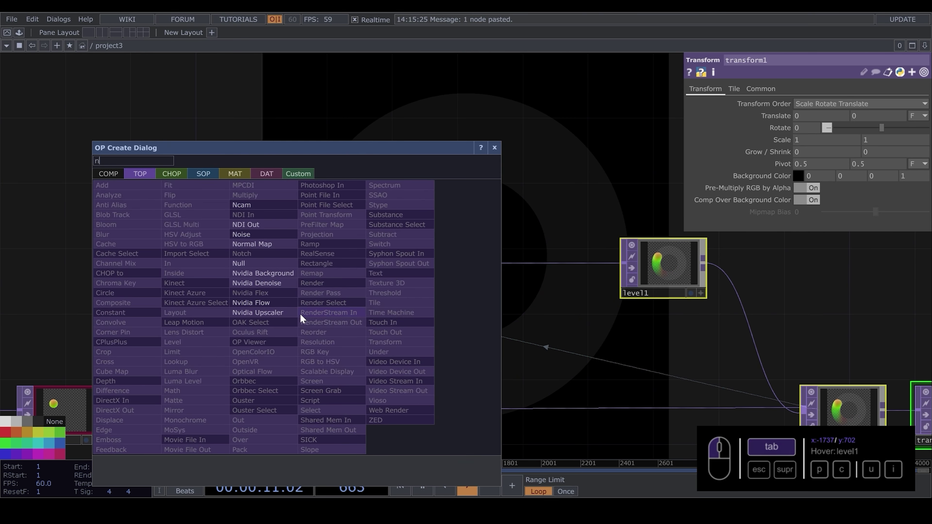
{"action": "left_click", "coordinate": [241, 234]}
{"action": "left_click", "coordinate": [294, 303]}
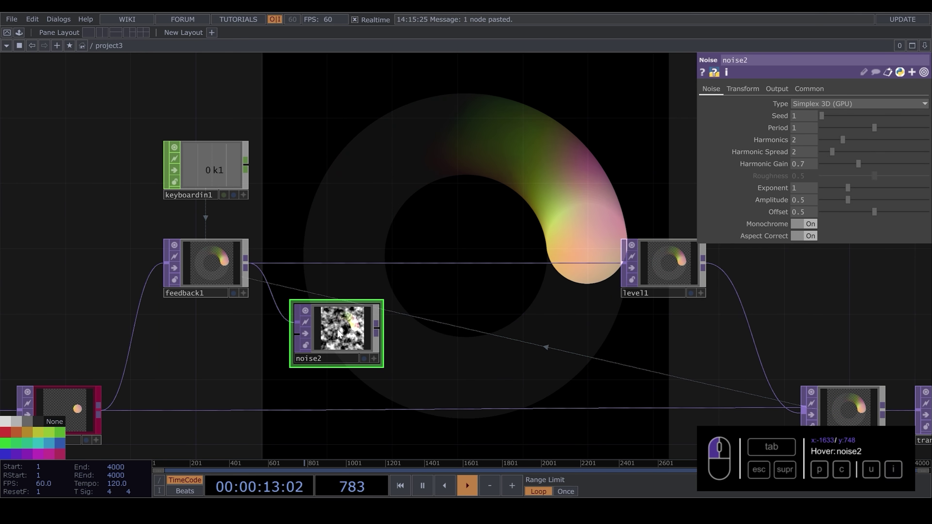
{"action": "left_click", "coordinate": [776, 90]}
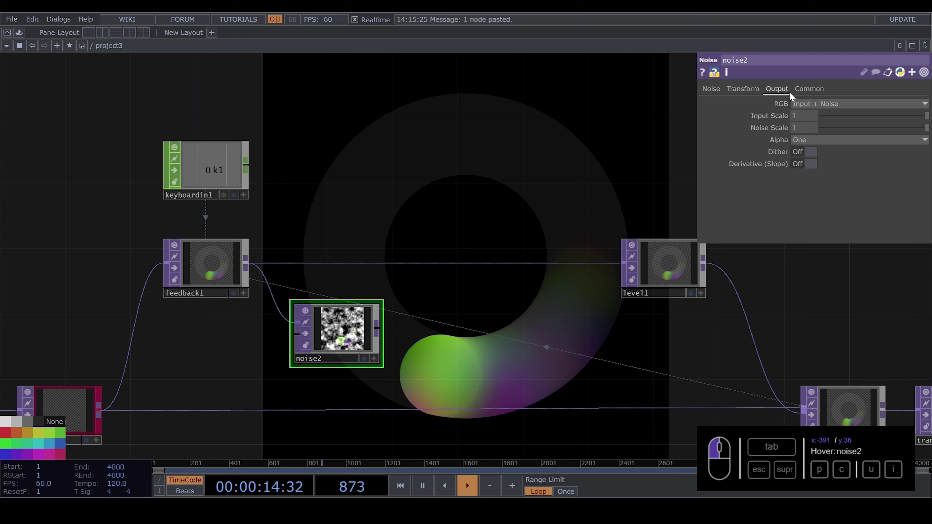
{"action": "left_click", "coordinate": [815, 100]}
{"action": "left_click", "coordinate": [811, 107]}
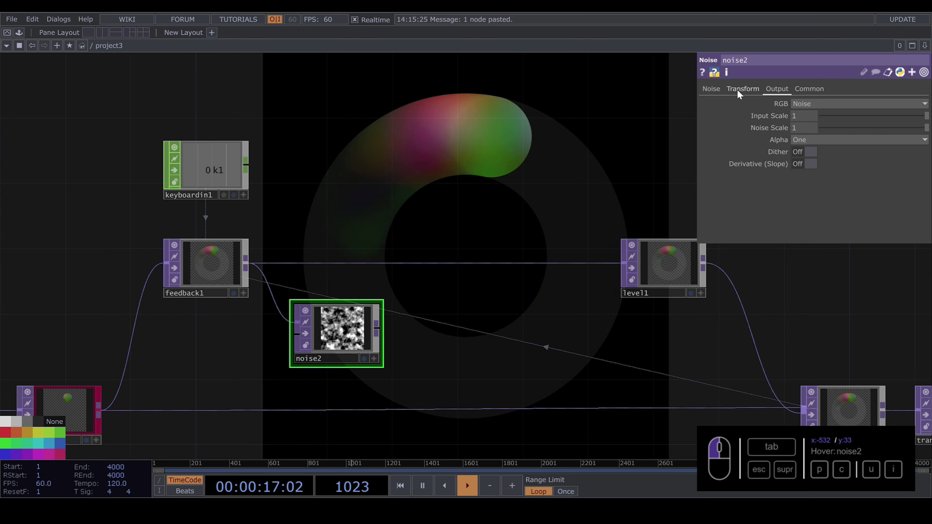
Insert a Displace TOP into the wire between feedback1 and level1.
{"action": "right_click", "coordinate": [451, 262]}
{"action": "left_click", "coordinate": [468, 252]}
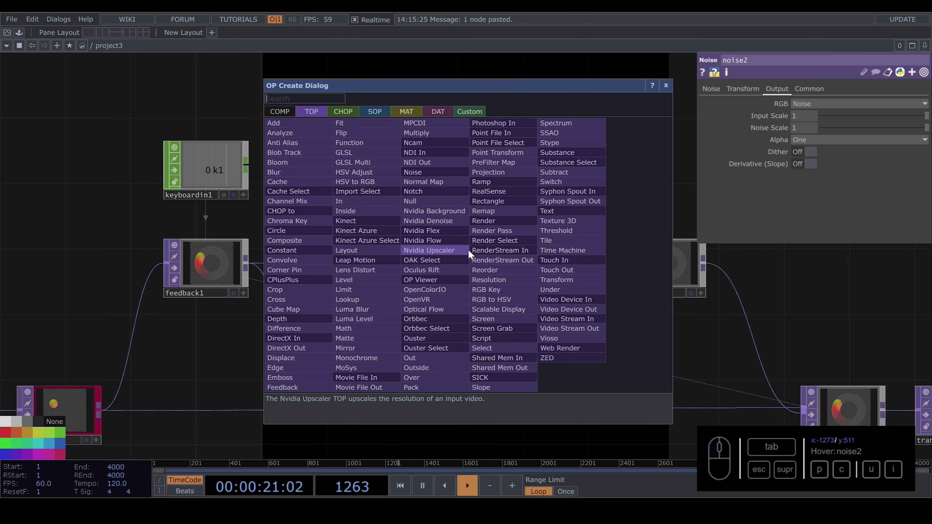
{"action": "type", "text": "di"}
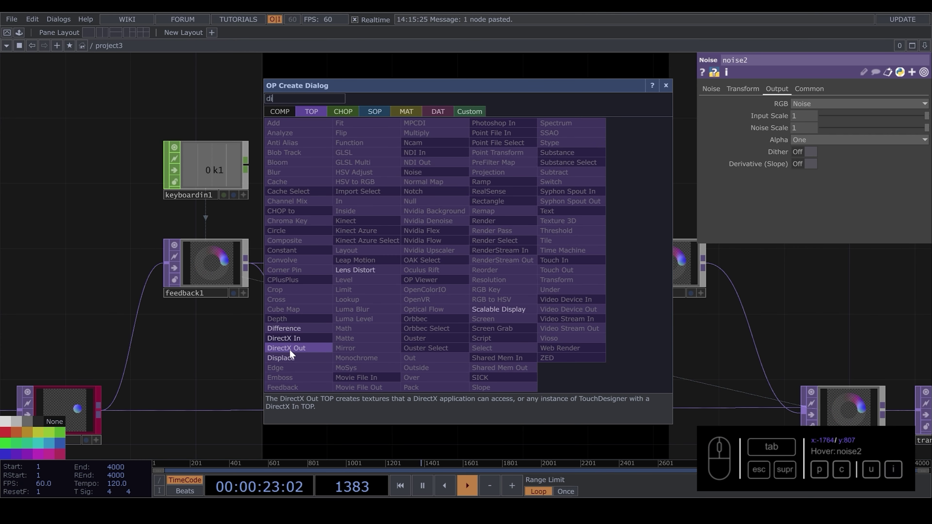
{"action": "left_click", "coordinate": [289, 357]}
{"action": "left_click", "coordinate": [513, 273]}
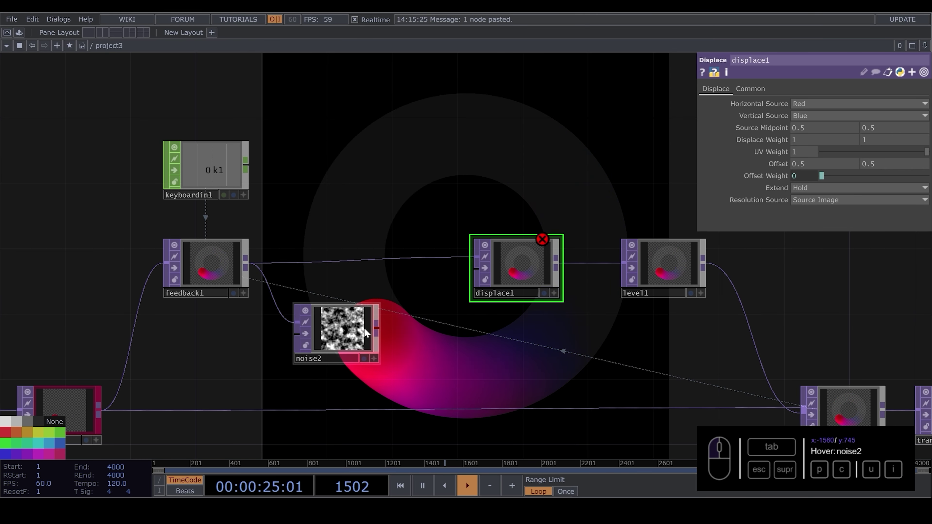
Wire noise2 into displace1's second input and set both Displace Weight values to 0.01.
{"action": "left_click_drag", "start_coordinate": [375, 332], "coordinate": [465, 280]}
{"action": "left_click_drag", "start_coordinate": [505, 234], "coordinate": [507, 268]}
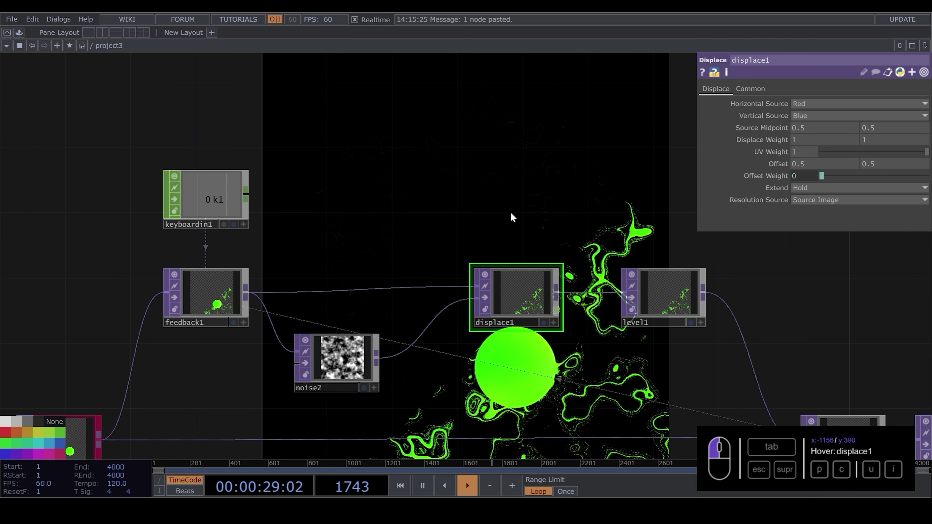
{"action": "mouse_move", "coordinate": [761, 140]}
{"action": "middle_mouse_down"}
{"action": "mouse_move", "coordinate": [732, 123]}
{"action": "mouse_move", "coordinate": [760, 123]}
{"action": "mouse_move", "coordinate": [762, 141]}
{"action": "middle_mouse_up"}
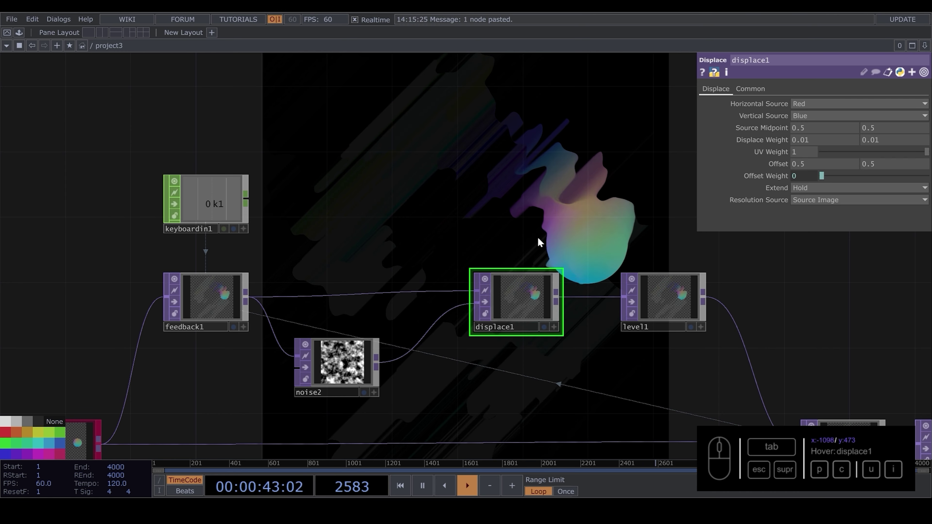
Animate noise2 by driving its Z Translate with a slowed absTime.seconds expression.
{"action": "left_click", "coordinate": [333, 374]}
{"action": "left_click", "coordinate": [738, 90]}
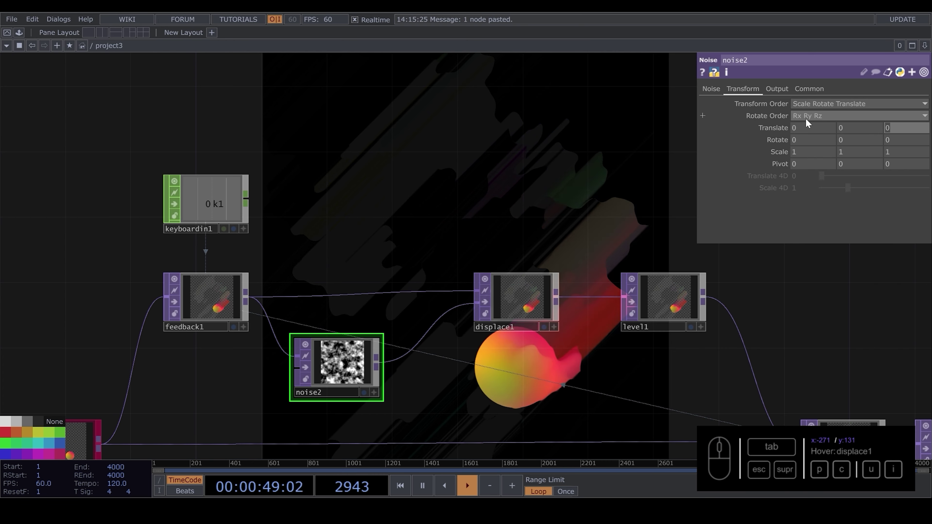
{"action": "type", "text": "absTime.seconds"}
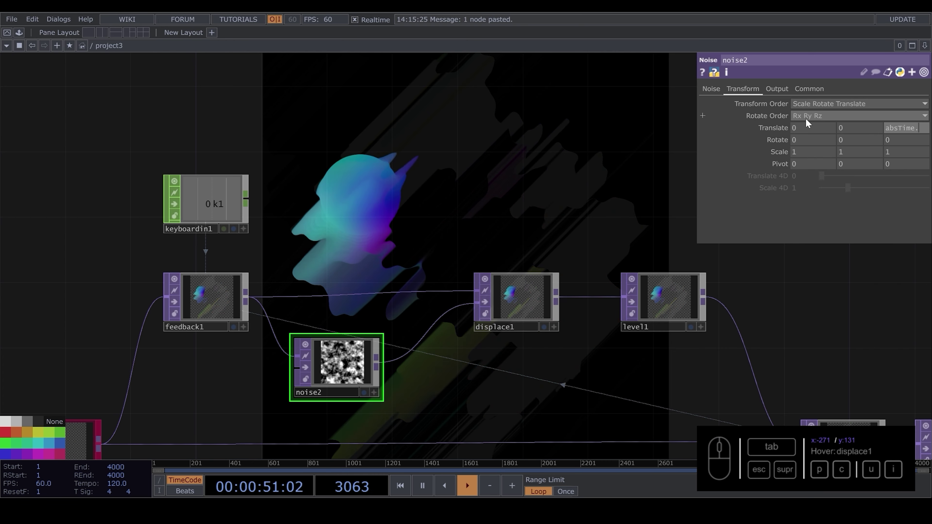
{"action": "key", "text": "Return"}
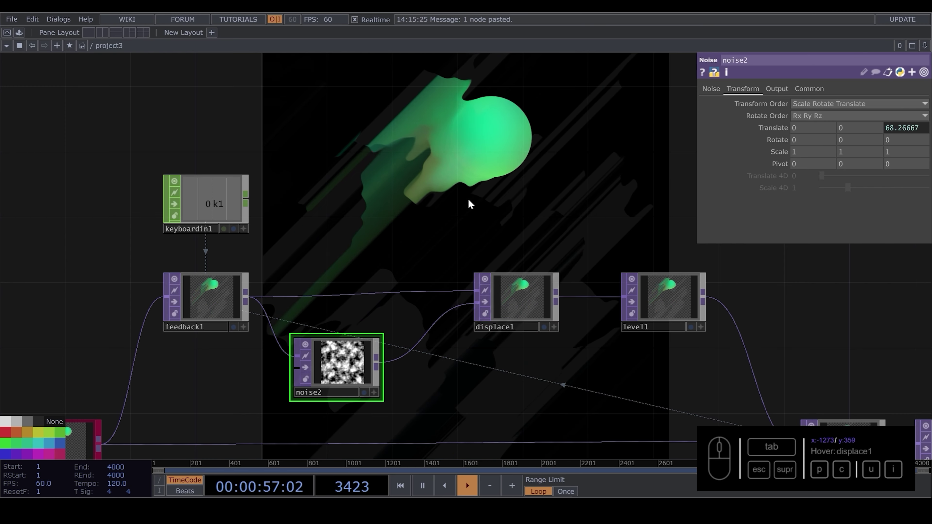
Leave the network, duplicate the project3 container, and turn off cooking on the original.
{"action": "key", "text": "u"}
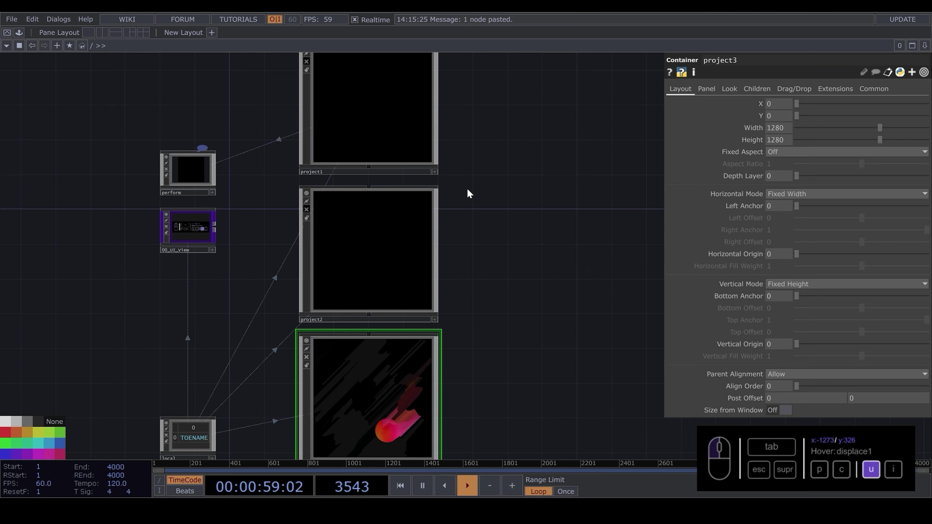
{"action": "left_click_drag", "start_coordinate": [506, 370], "coordinate": [442, 187]}
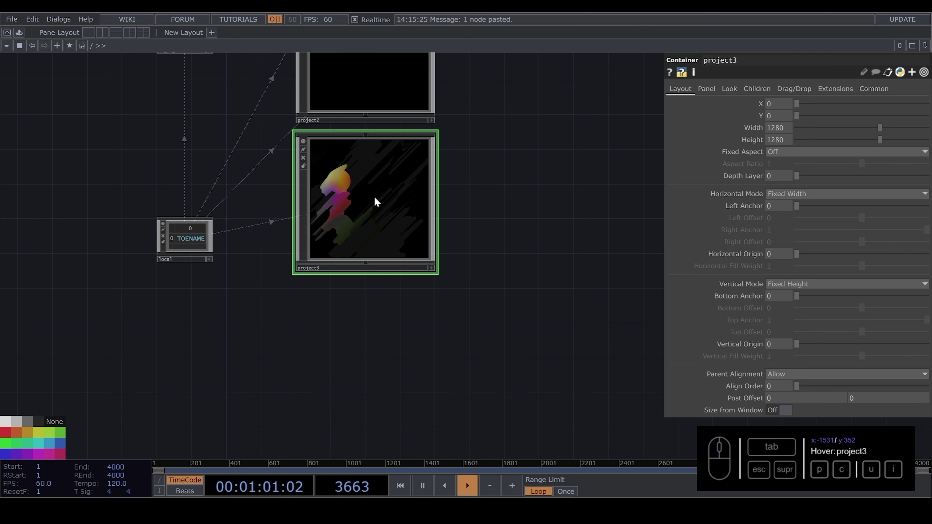
{"action": "key", "text": "ctrl+c"}
{"action": "key", "text": "ctrl+v"}
{"action": "left_click", "coordinate": [302, 158]}
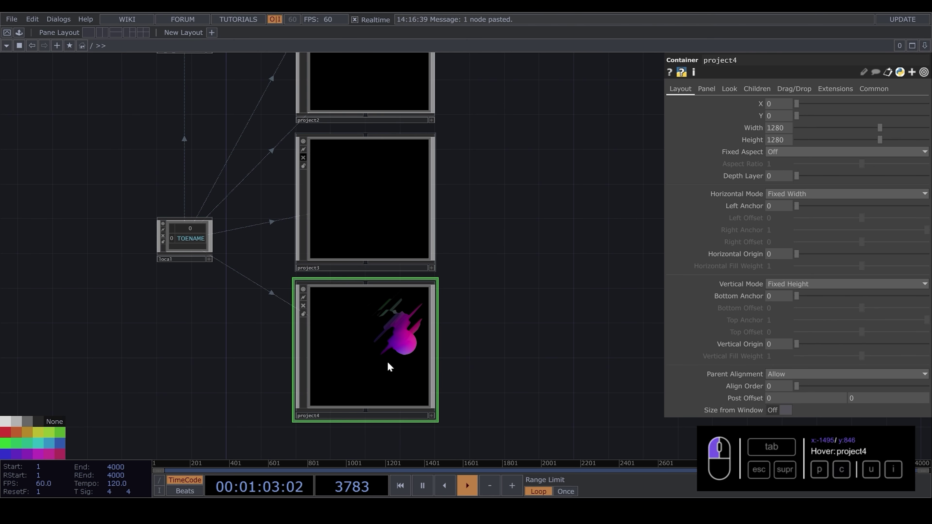
Inside project4, turn off noise2's Monochrome option and raise its Harmonics to 10.
{"action": "key", "text": "i"}
{"action": "scroll", "coordinate": [431, 305], "scroll_direction": "down", "scroll_amount": 2}
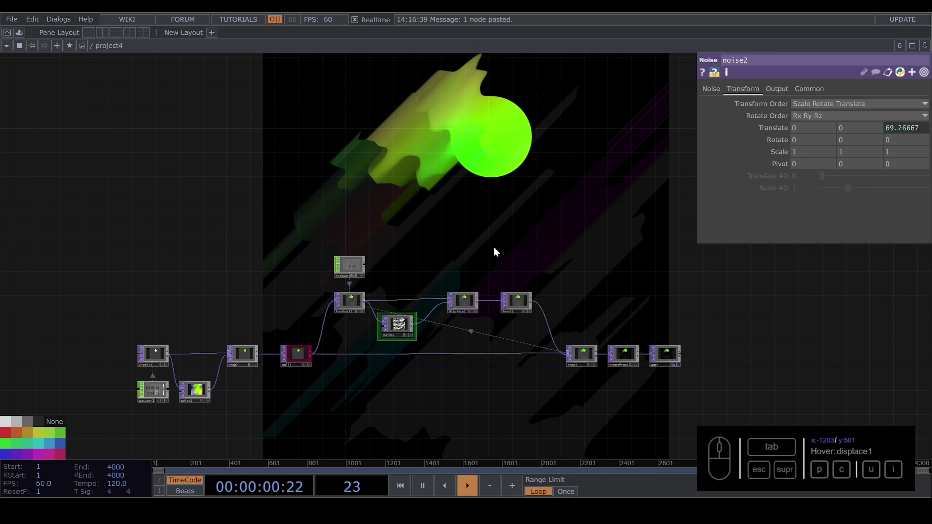
{"action": "scroll", "coordinate": [437, 320], "scroll_direction": "up", "scroll_amount": 3}
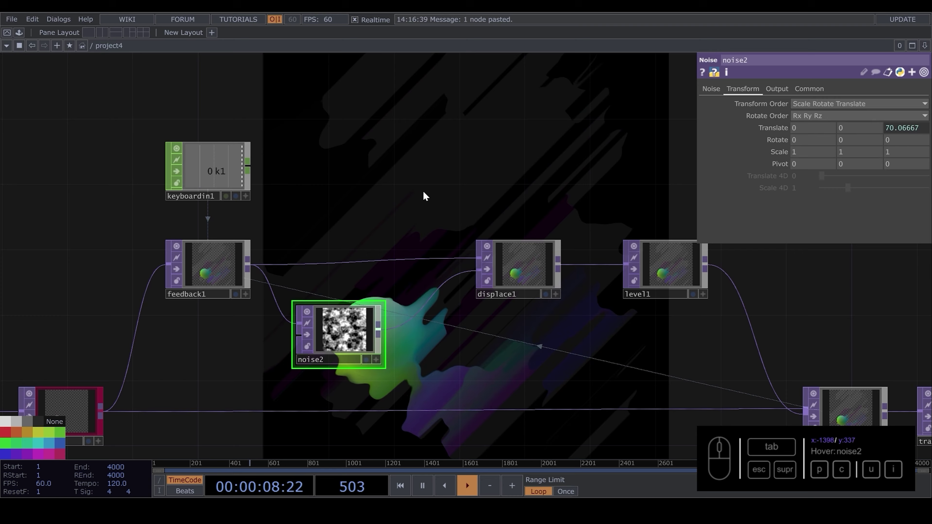
{"action": "left_click_drag", "start_coordinate": [425, 197], "coordinate": [424, 220]}
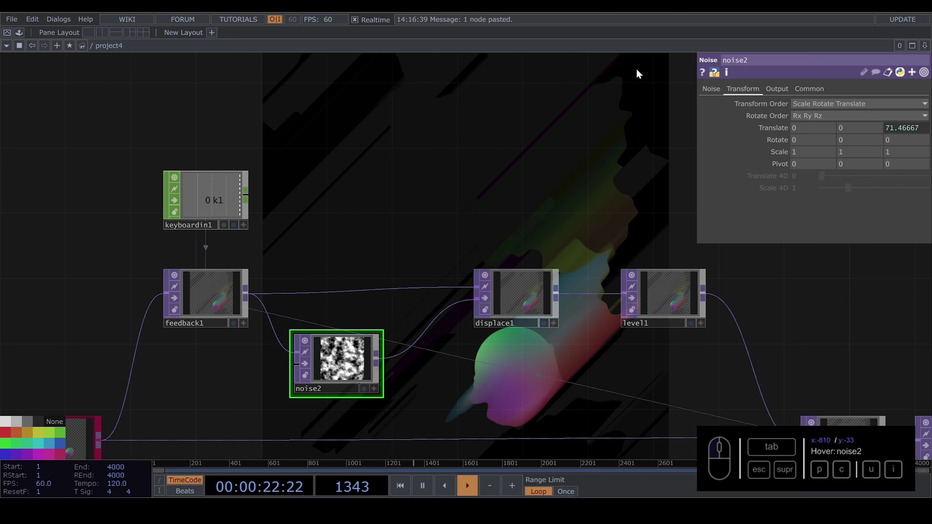
{"action": "left_click", "coordinate": [711, 89]}
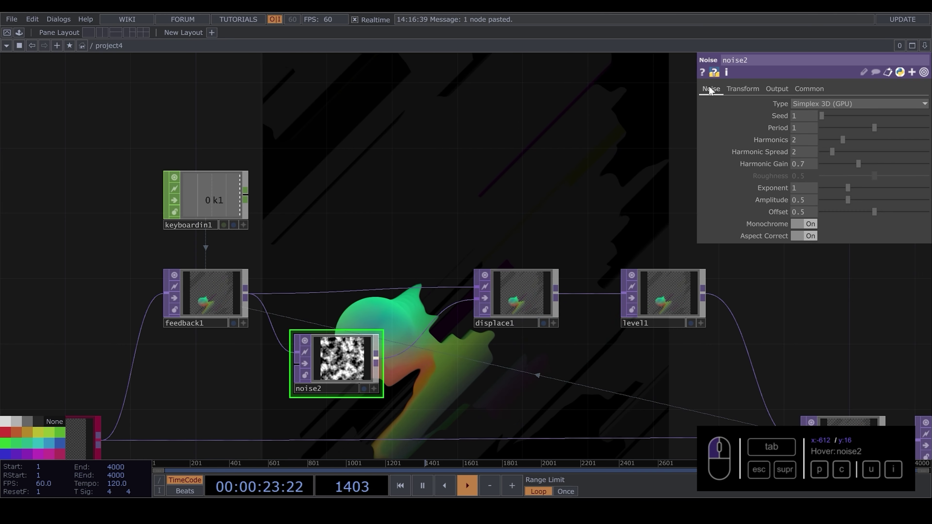
{"action": "left_click", "coordinate": [809, 224]}
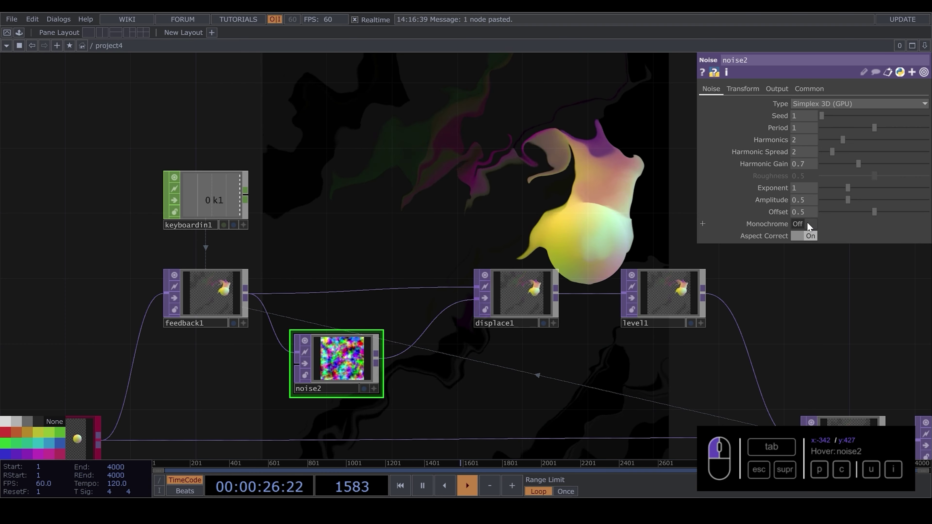
{"action": "left_click_drag", "start_coordinate": [566, 189], "coordinate": [633, 308]}
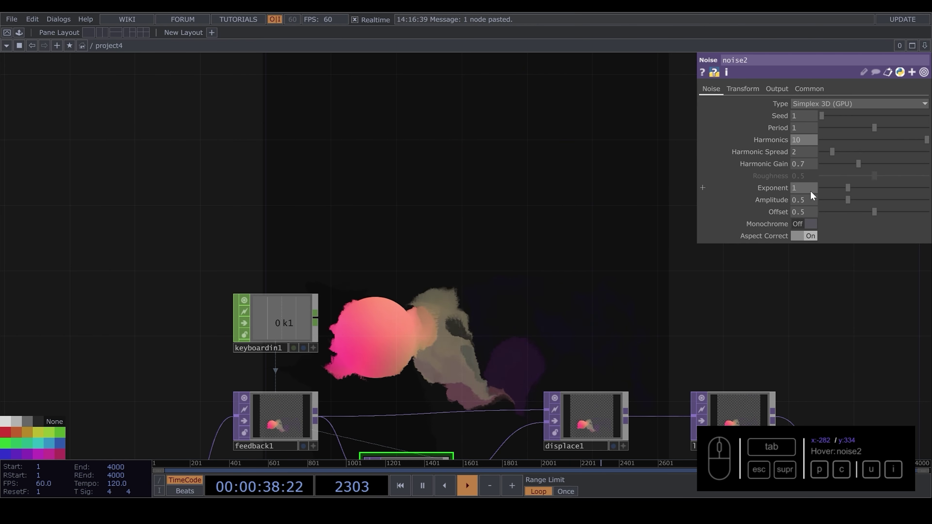
Set noise2's Amplitude to 0.2.
{"action": "left_click", "coordinate": [803, 201]}
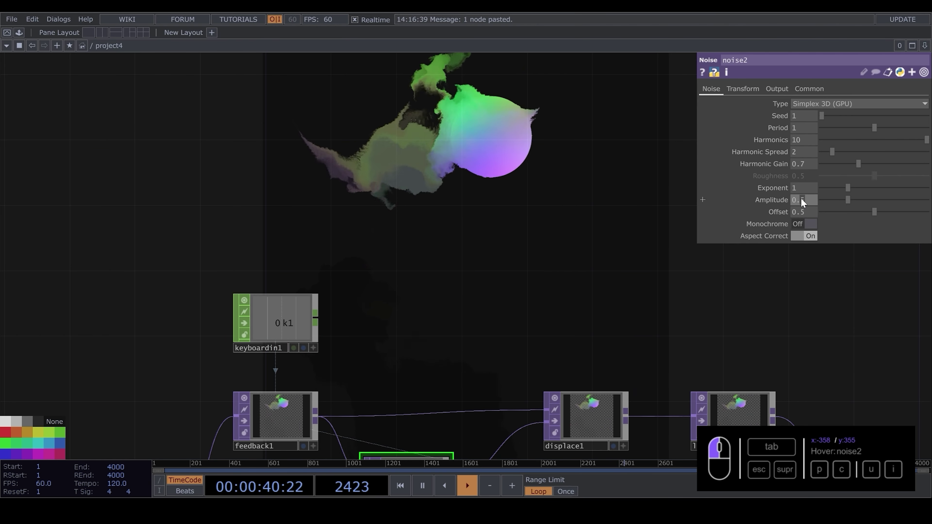
{"action": "type", "text": "2"}
{"action": "key", "text": "Return"}
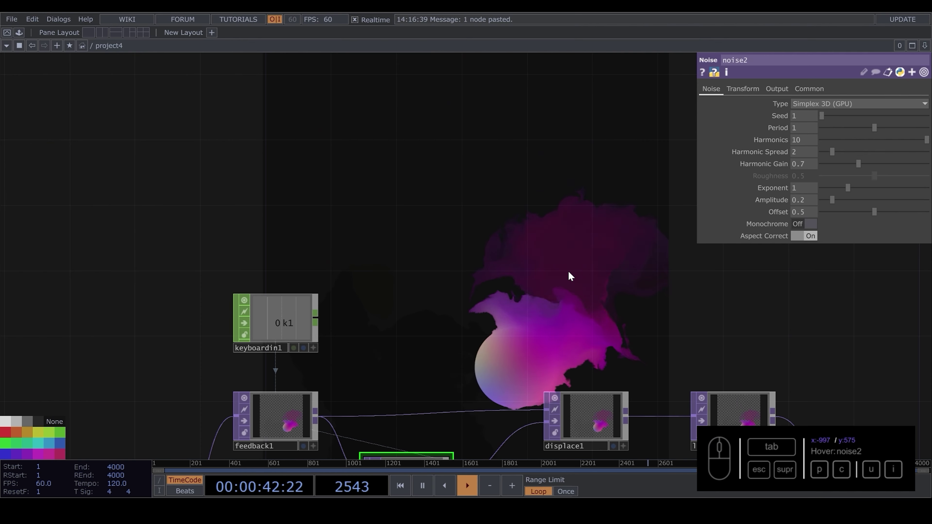
Compare low and high Harmonics values on noise2, leaving Harmonics at 0.
{"action": "left_click_drag", "start_coordinate": [926, 140], "coordinate": [818, 136]}
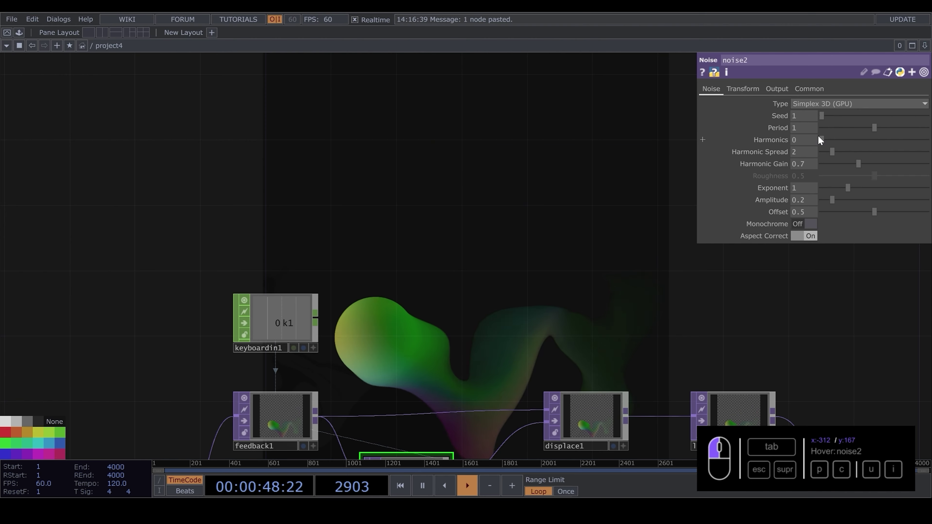
{"action": "left_click_drag", "start_coordinate": [820, 140], "coordinate": [926, 140]}
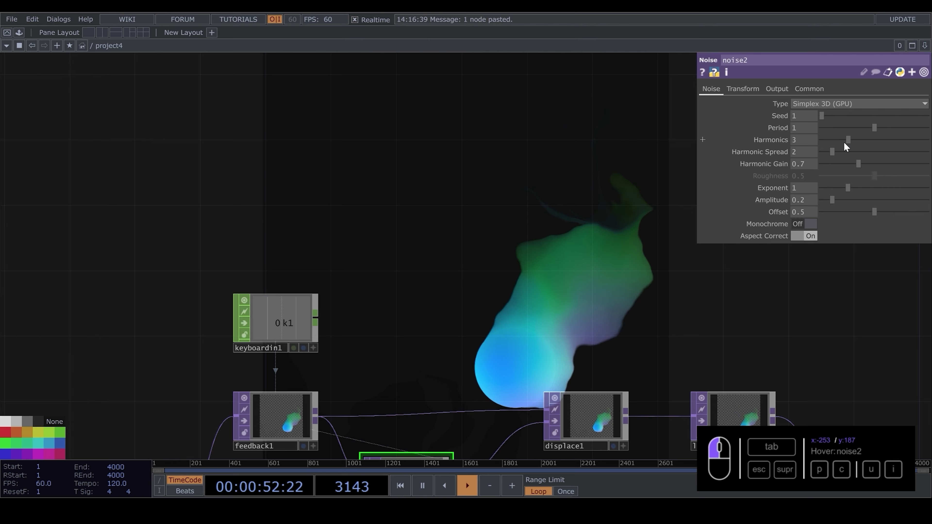
{"action": "left_click_drag", "start_coordinate": [927, 140], "coordinate": [822, 142]}
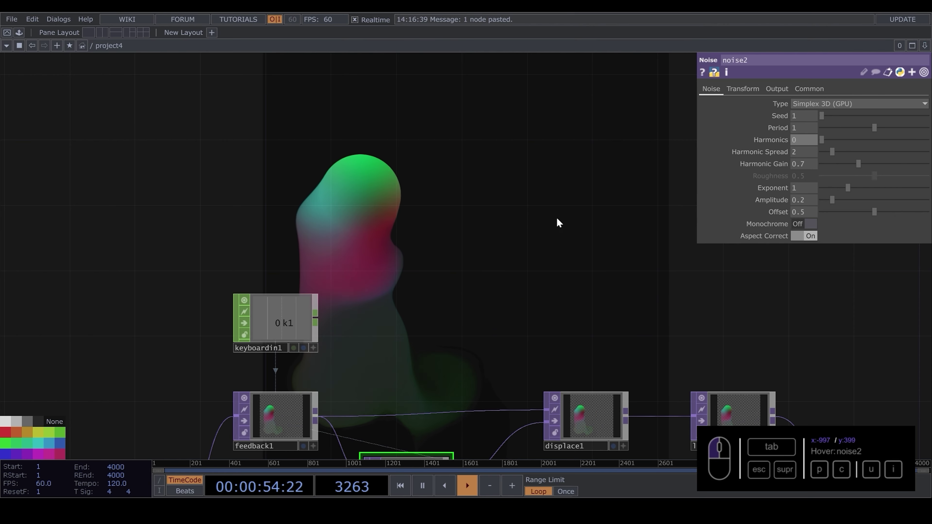
Leave project4, duplicate its container, and turn off cooking on the original.
{"action": "scroll", "coordinate": [477, 287], "scroll_direction": "down", "scroll_amount": 1}
{"action": "scroll", "coordinate": [479, 262], "scroll_direction": "down", "scroll_amount": 2}
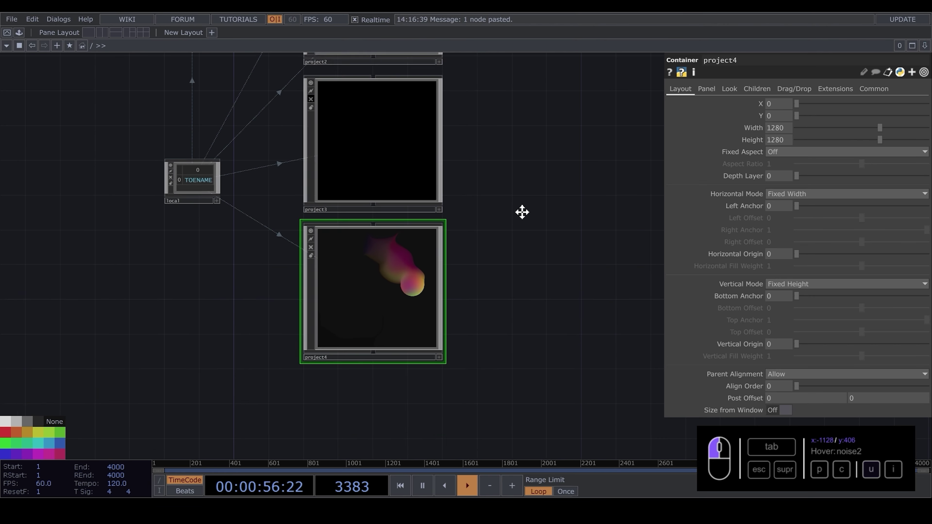
{"action": "key", "text": "ctrl+v"}
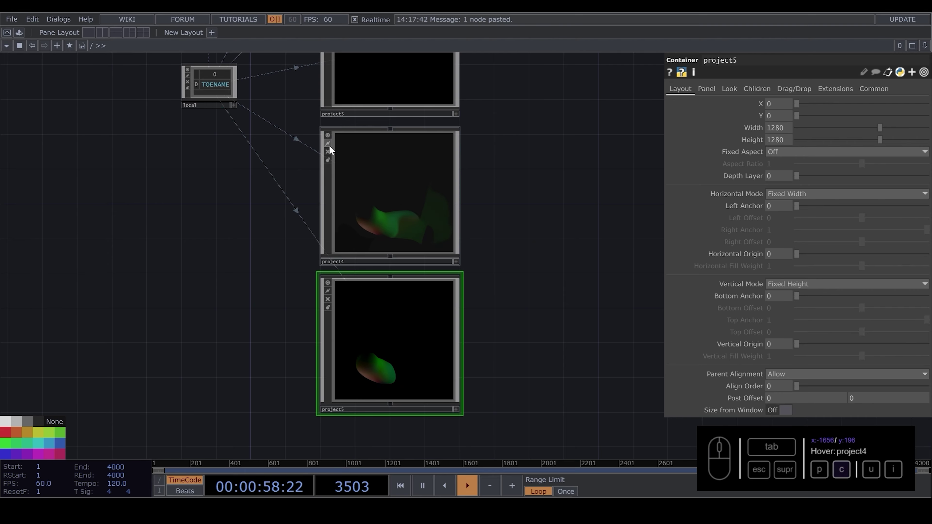
{"action": "left_click", "coordinate": [331, 151]}
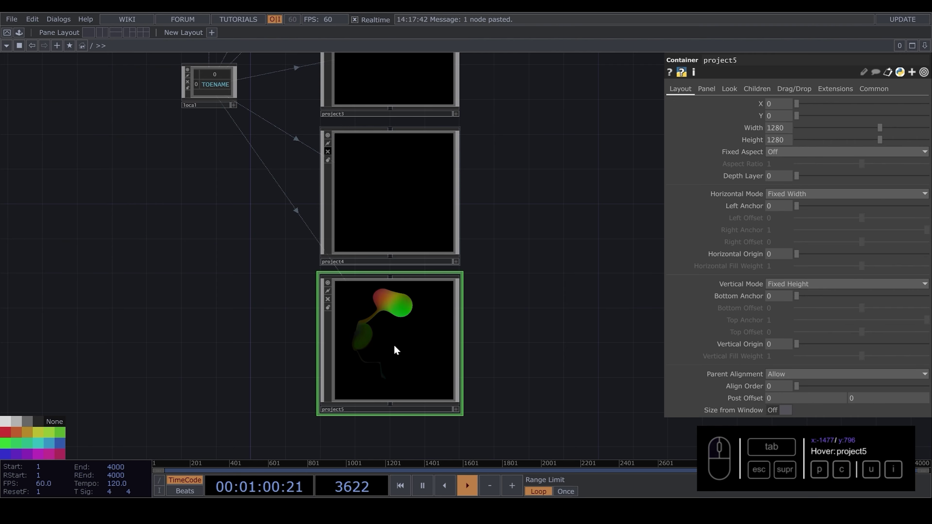
Enter project5 and move displace1 and the nodes after it away from noise2 to make room.
{"action": "key", "text": "i"}
{"action": "left_click_drag", "start_coordinate": [147, 136], "coordinate": [679, 355]}
{"action": "left_click_drag", "start_coordinate": [620, 275], "coordinate": [620, 193]}
{"action": "left_click_drag", "start_coordinate": [751, 312], "coordinate": [435, 234]}
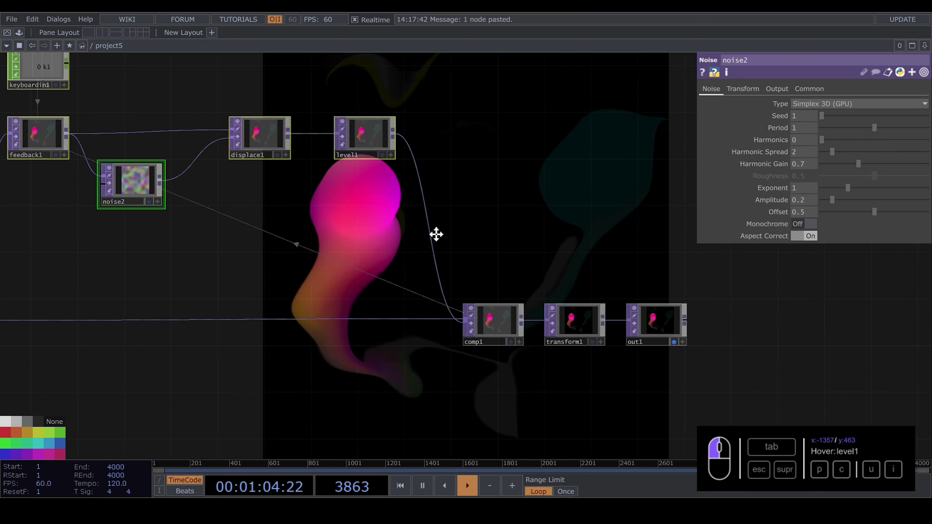
{"action": "right_click_drag", "start_coordinate": [739, 364], "coordinate": [171, 104]}
{"action": "left_click_drag", "start_coordinate": [165, 115], "coordinate": [386, 125]}
{"action": "left_click_drag", "start_coordinate": [322, 197], "coordinate": [431, 268]}
{"action": "scroll", "coordinate": [393, 263], "scroll_direction": "up", "scroll_amount": 4}
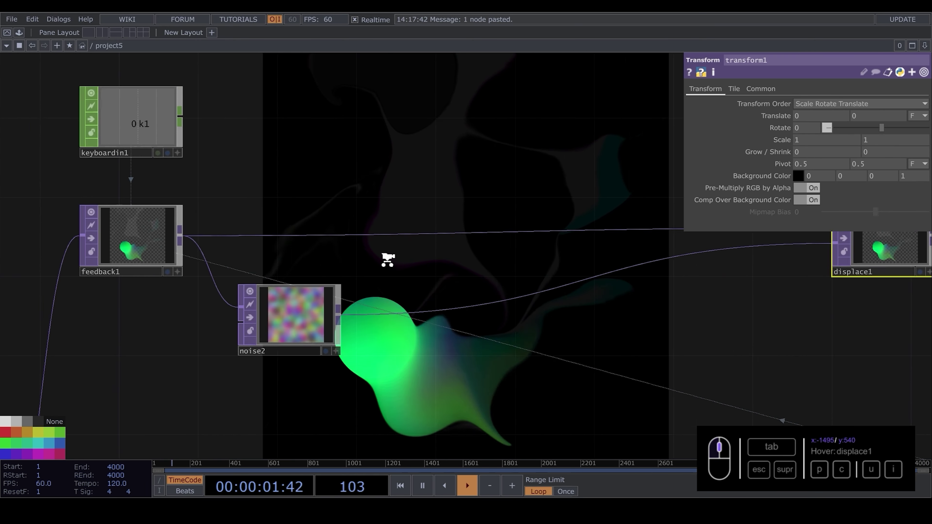
Set noise2's Harmonics to 10 in project5.
{"action": "left_click", "coordinate": [277, 322]}
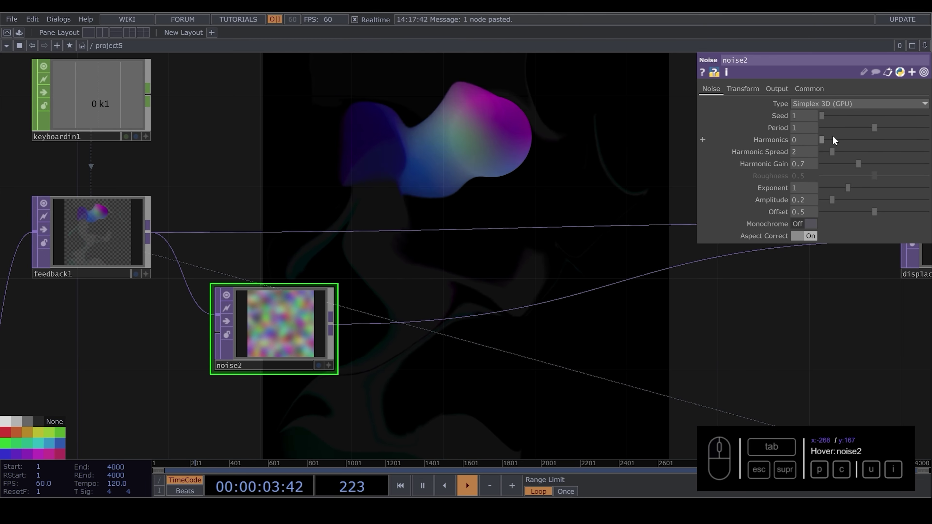
{"action": "left_click_drag", "start_coordinate": [832, 135], "coordinate": [927, 139]}
{"action": "scroll", "coordinate": [456, 219], "scroll_direction": "down", "scroll_amount": 3}
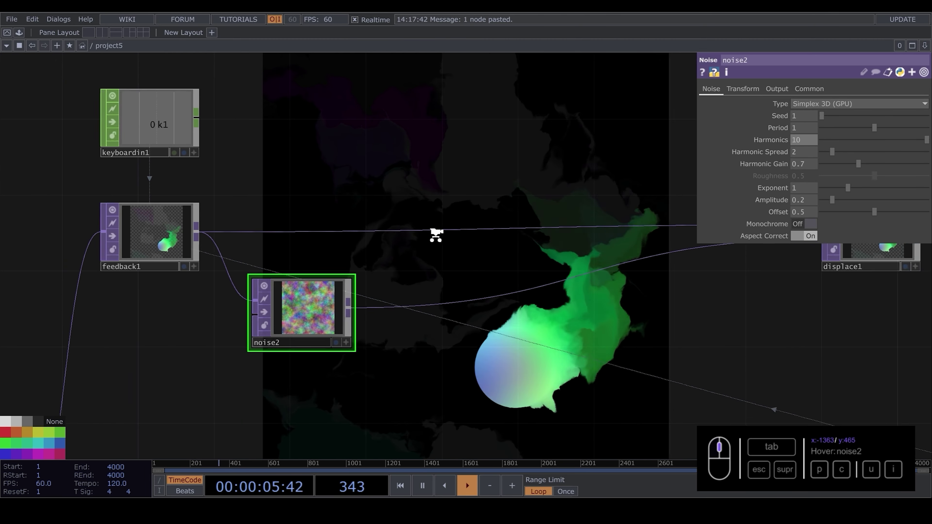
{"action": "left_click_drag", "start_coordinate": [462, 181], "coordinate": [353, 158]}
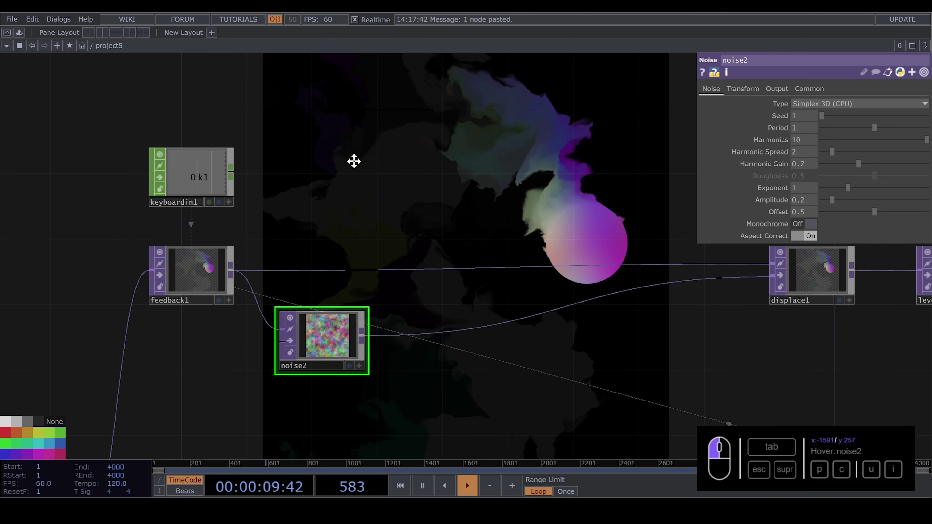
Add a Slope TOP fed by feedback1 and place it below noise2.
{"action": "left_click_drag", "start_coordinate": [242, 206], "coordinate": [283, 373]}
{"action": "key", "text": "Tab"}
{"action": "type", "text": "slo"}
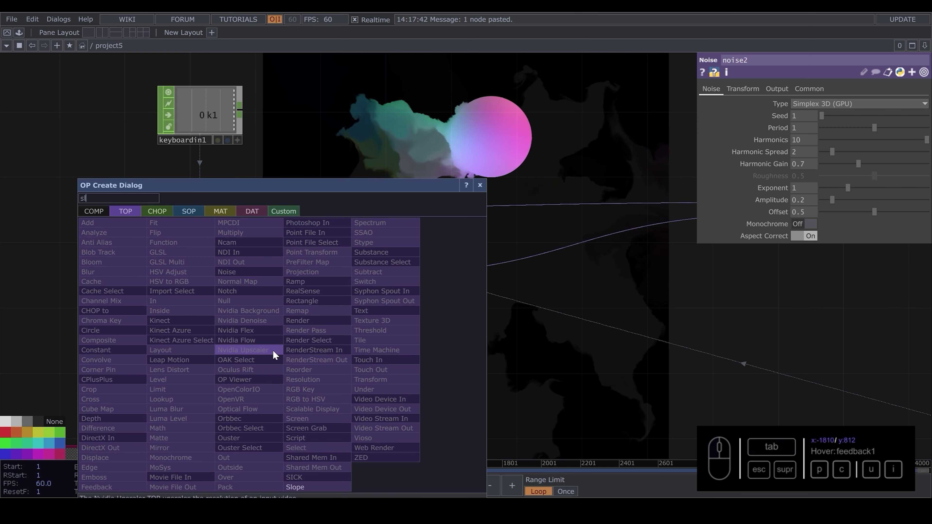
{"action": "left_click", "coordinate": [332, 488]}
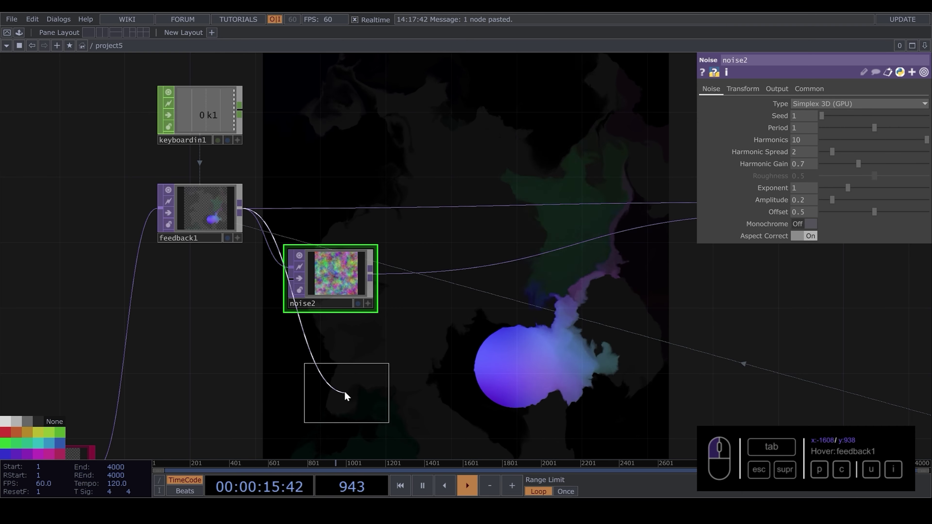
{"action": "left_click", "coordinate": [328, 361]}
Set slope1's Strength to 4 while checking its enlarged preview.
{"action": "scroll", "coordinate": [328, 363], "scroll_direction": "up", "scroll_amount": 3}
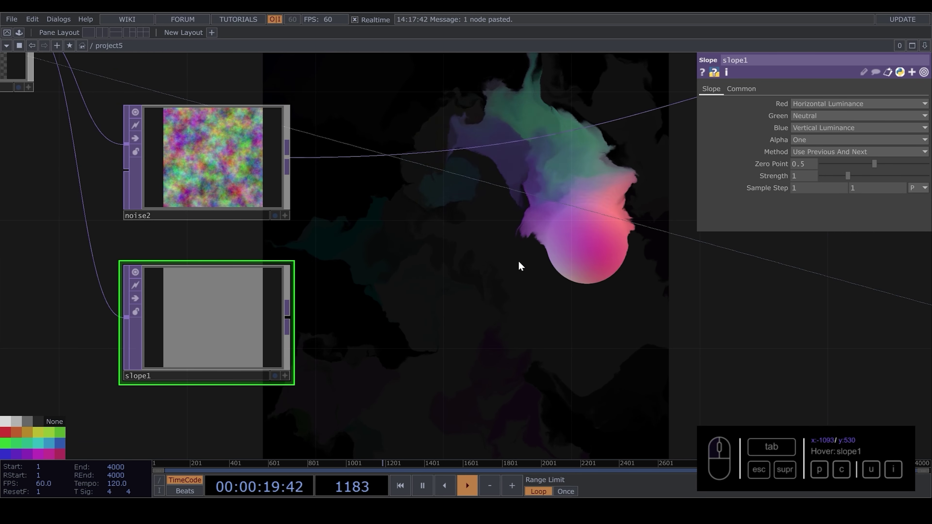
{"action": "scroll", "coordinate": [343, 334], "scroll_direction": "up", "scroll_amount": 3}
{"action": "scroll", "coordinate": [343, 335], "scroll_direction": "up", "scroll_amount": 5}
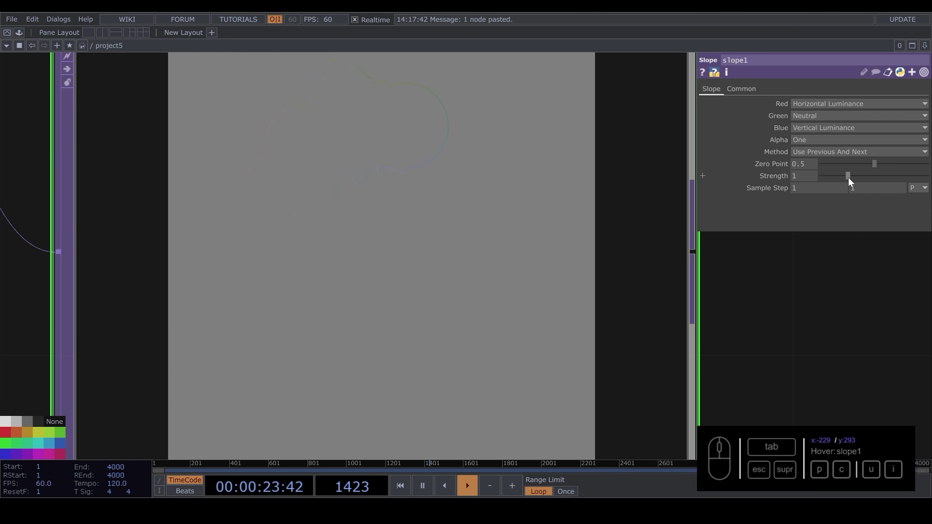
{"action": "scroll", "coordinate": [460, 306], "scroll_direction": "up", "scroll_amount": 2}
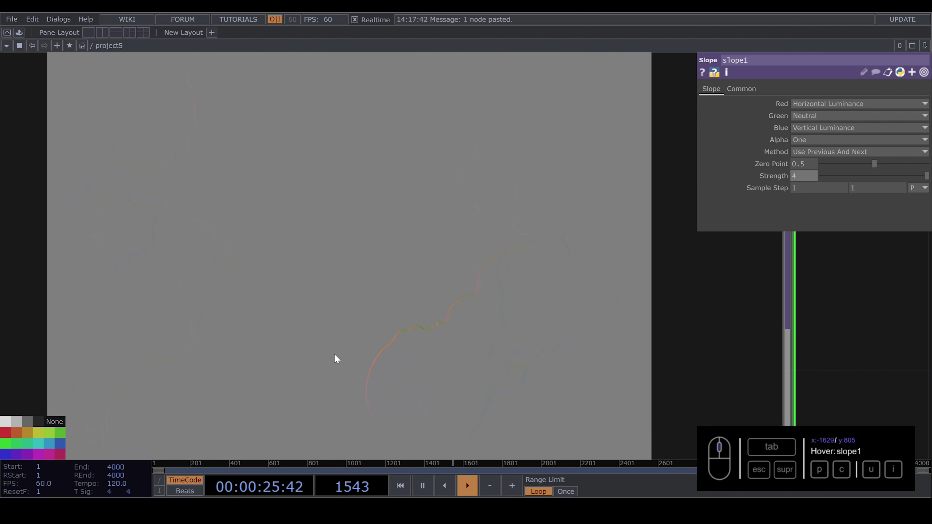
{"action": "scroll", "coordinate": [229, 287], "scroll_direction": "down", "scroll_amount": 6}
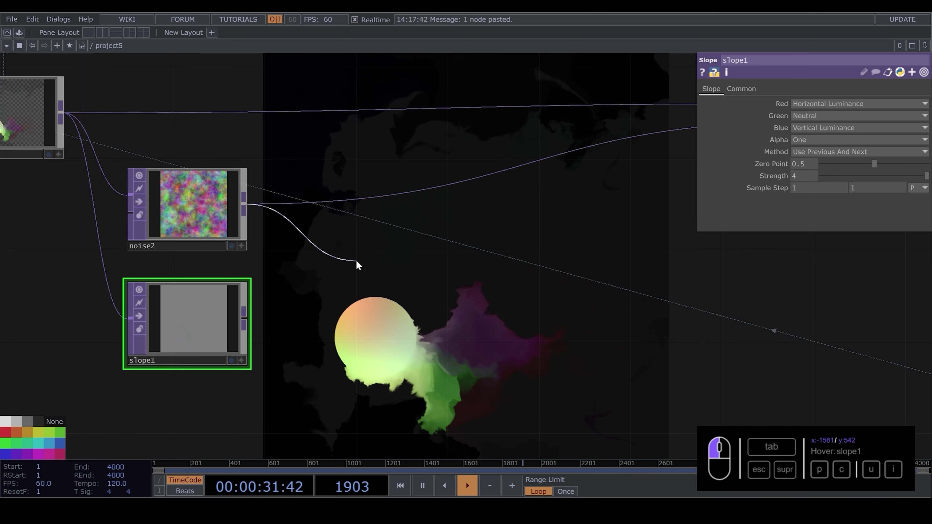
Combine noise2 and slope1 in a new Composite TOP with its Operation set to Average.
{"action": "key", "text": "Tab"}
{"action": "type", "text": "c"}
{"action": "left_click", "coordinate": [184, 249]}
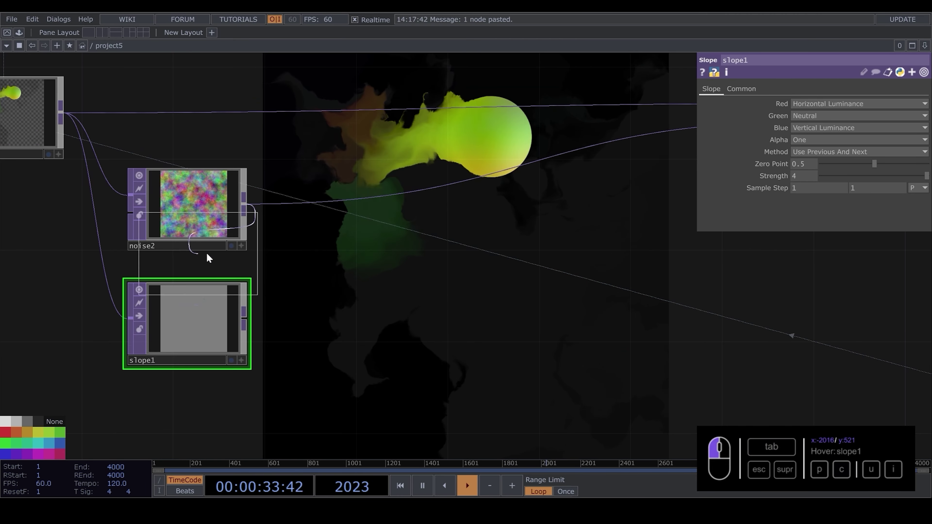
{"action": "left_click", "coordinate": [405, 260]}
{"action": "left_click_drag", "start_coordinate": [249, 318], "coordinate": [410, 254]}
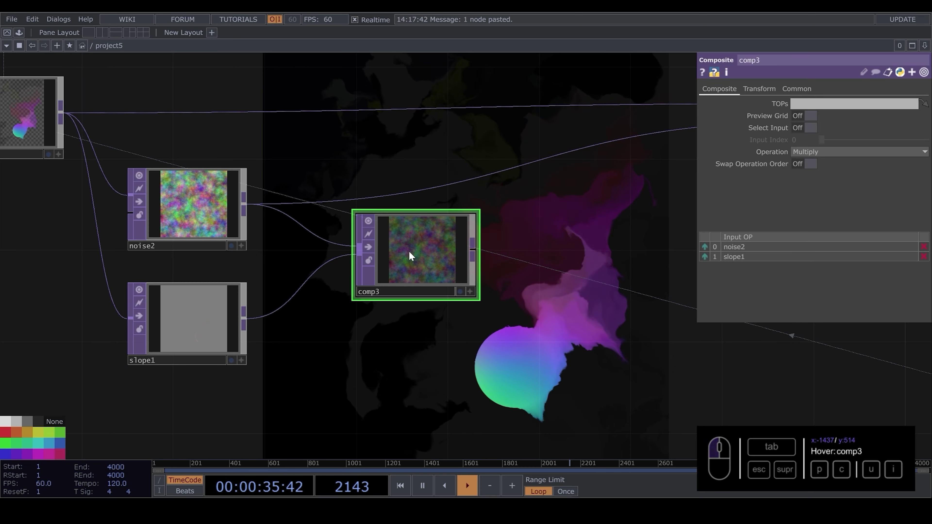
{"action": "left_click", "coordinate": [825, 152]}
{"action": "left_click", "coordinate": [807, 183]}
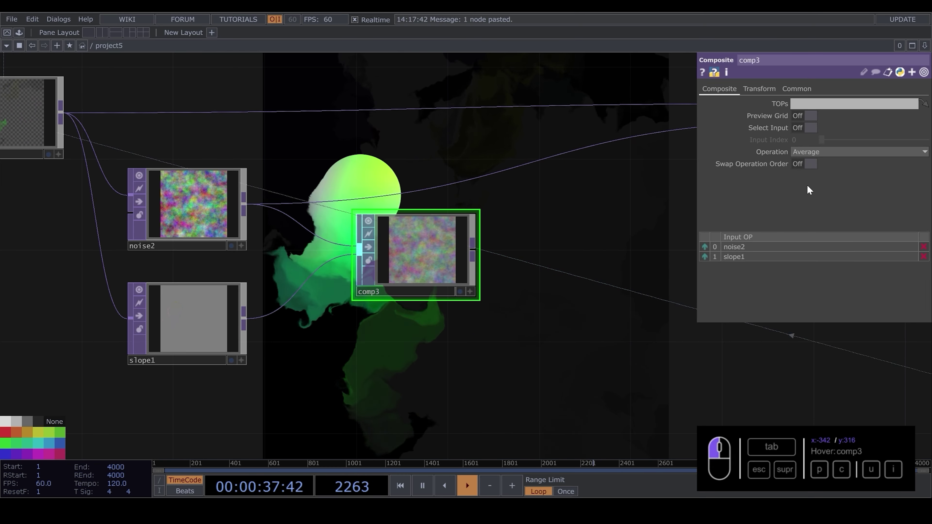
Reroute displace1's displacement input so that it comes from comp3 instead of noise2.
{"action": "left_click_drag", "start_coordinate": [551, 231], "coordinate": [499, 350]}
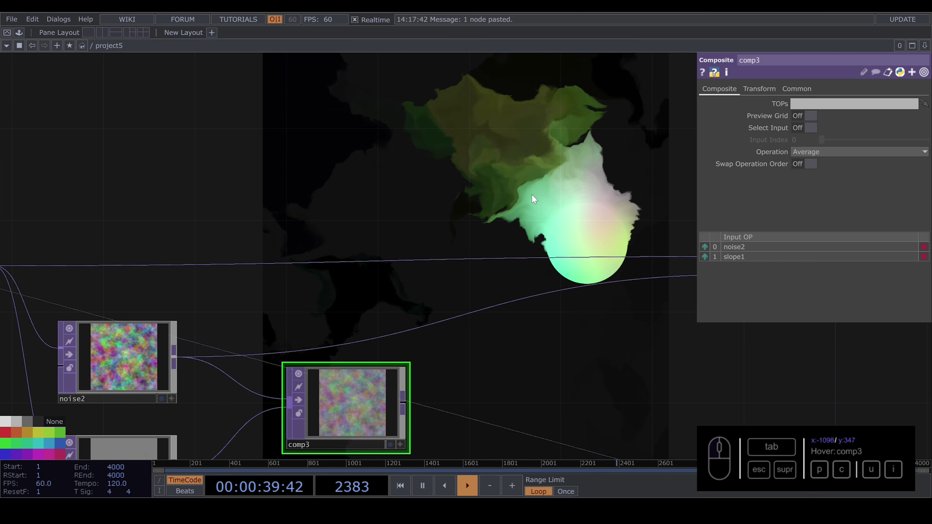
{"action": "left_click_drag", "start_coordinate": [526, 178], "coordinate": [518, 201]}
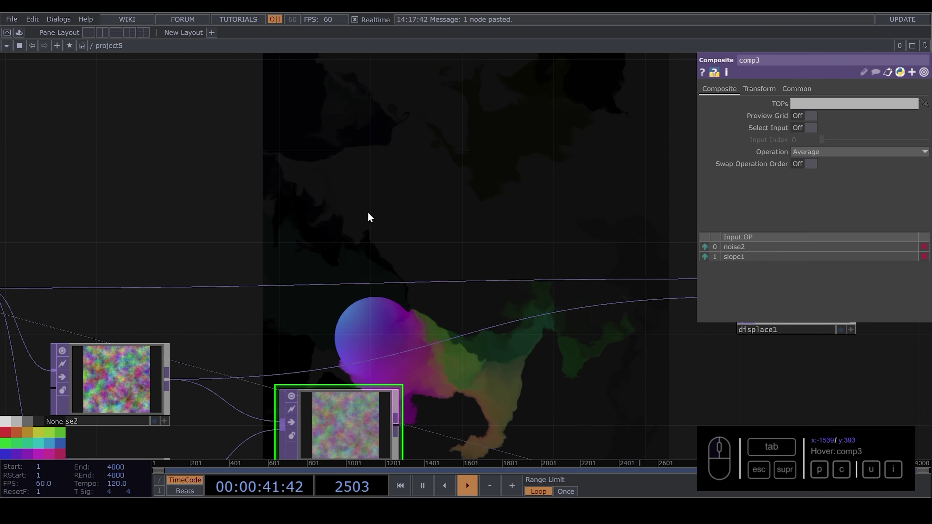
{"action": "left_click_drag", "start_coordinate": [326, 219], "coordinate": [294, 145]}
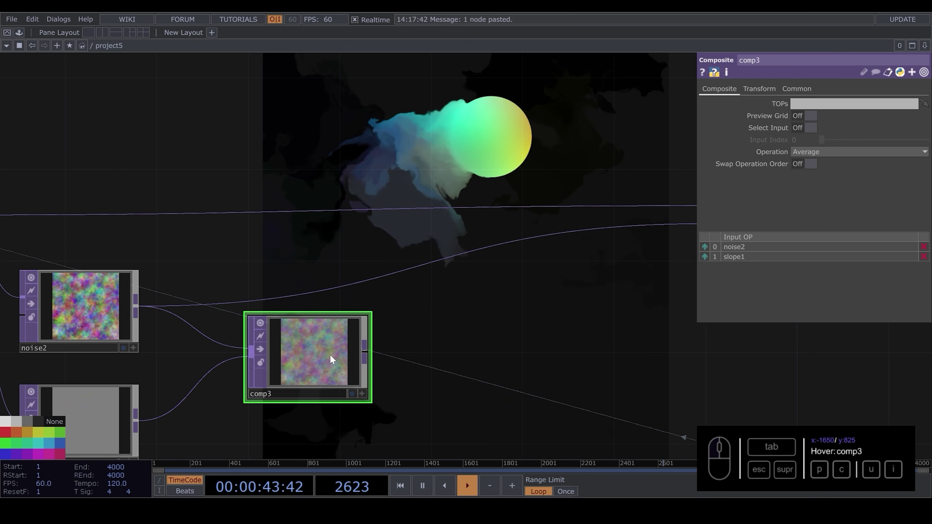
{"action": "left_click_drag", "start_coordinate": [411, 303], "coordinate": [331, 313]}
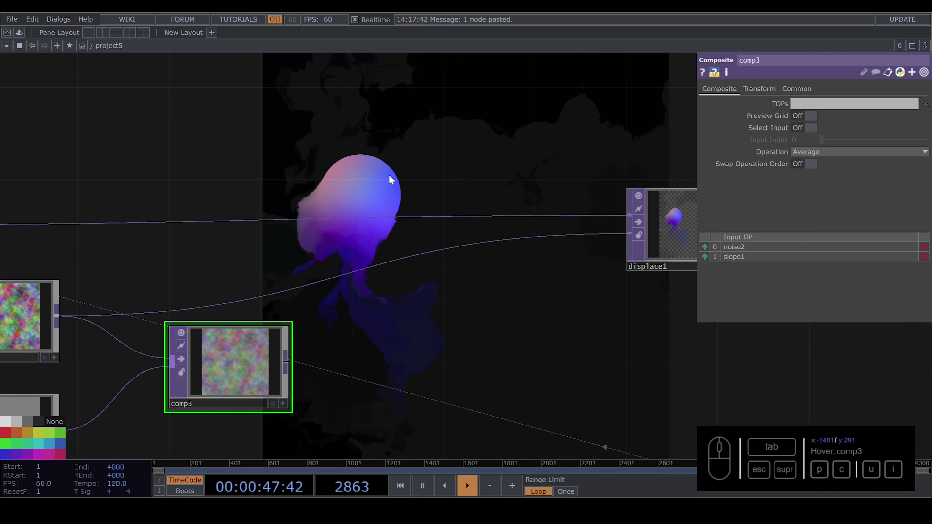
{"action": "left_click_drag", "start_coordinate": [287, 361], "coordinate": [370, 270]}
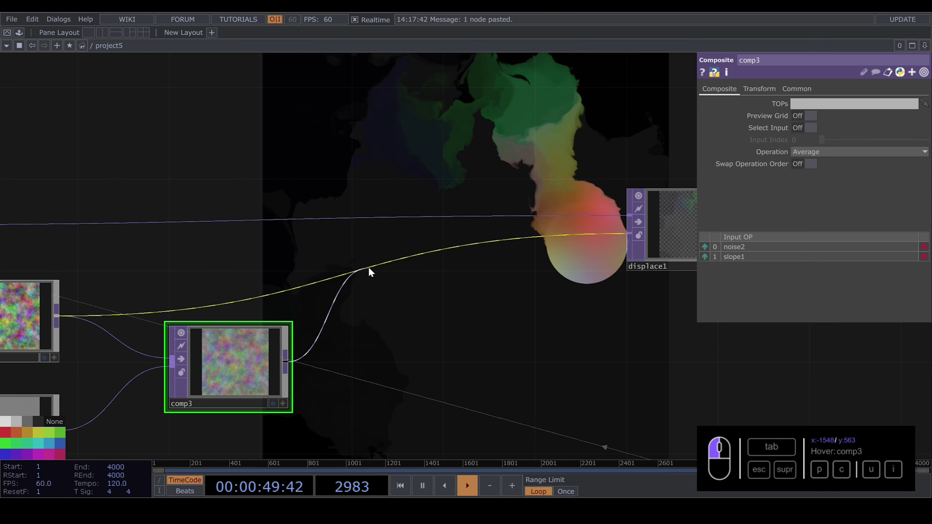
{"action": "left_click_drag", "start_coordinate": [393, 177], "coordinate": [446, 417]}
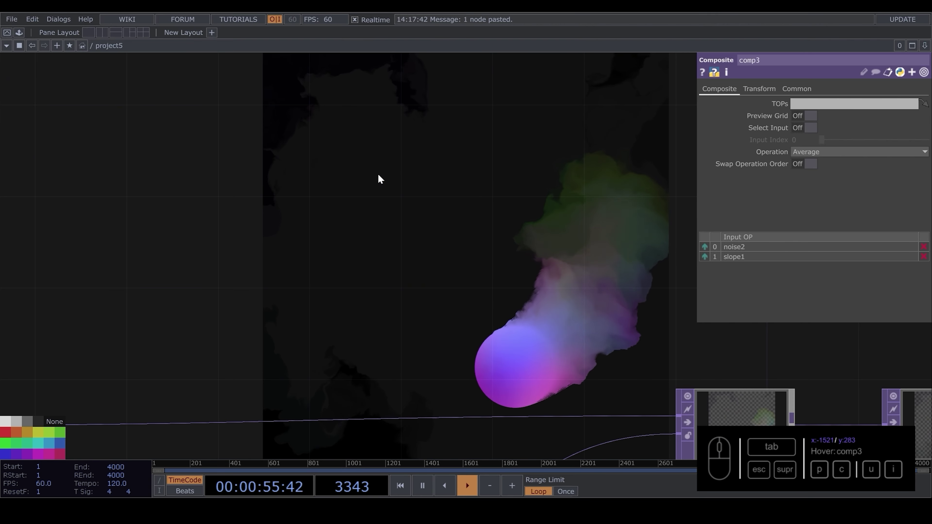
{"action": "left_click_drag", "start_coordinate": [390, 231], "coordinate": [419, 95]}
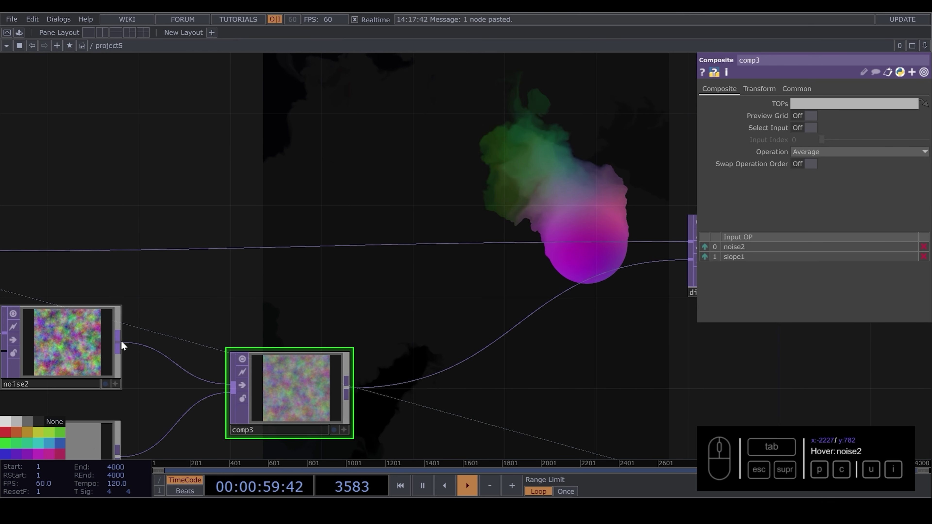
Feed displace1 directly from noise2 for comparison, and reconnect comp3 as its displacement source.
{"action": "left_click_drag", "start_coordinate": [121, 341], "coordinate": [378, 169]}
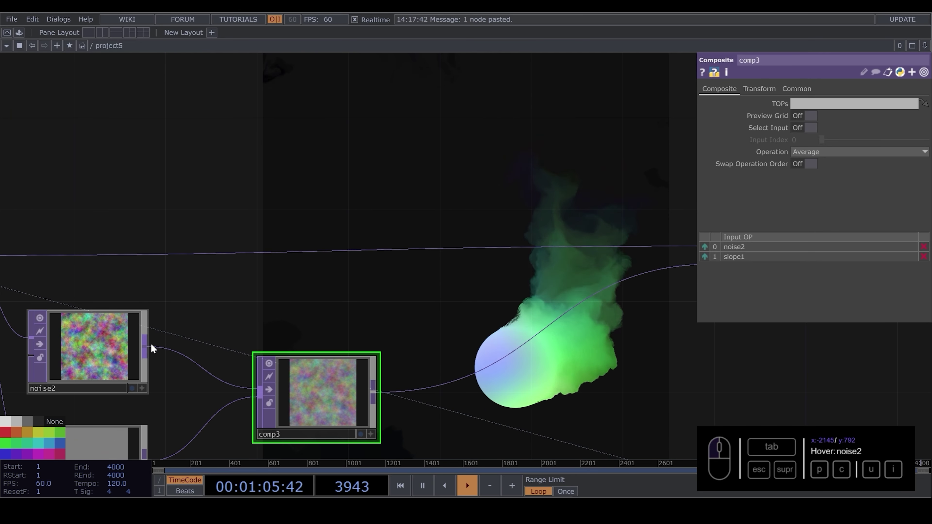
{"action": "left_click_drag", "start_coordinate": [145, 345], "coordinate": [534, 334]}
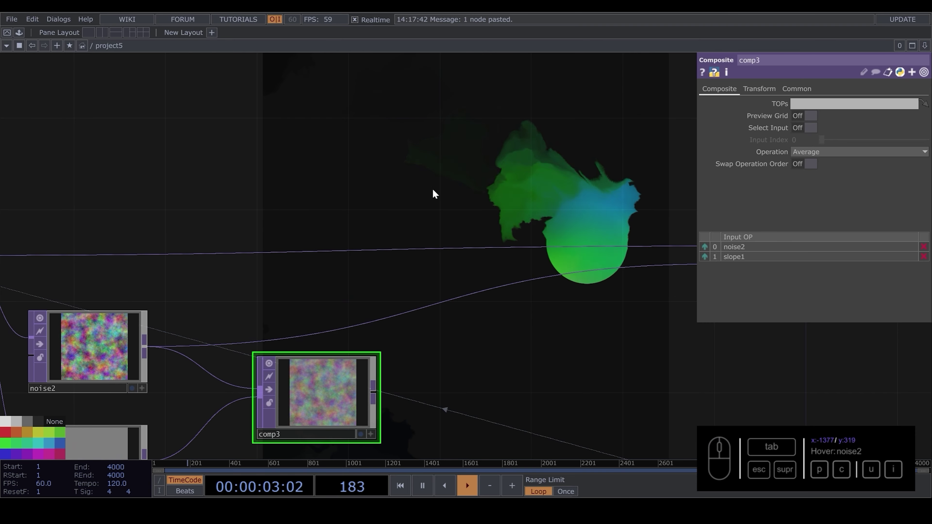
{"action": "left_click_drag", "start_coordinate": [374, 392], "coordinate": [459, 300]}
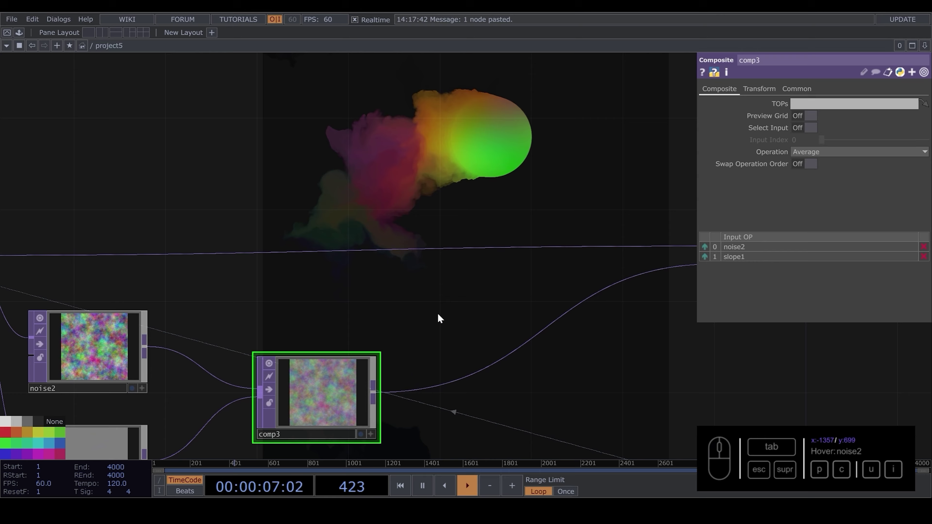
Set level1's post Opacity to 0.99 in project5.
{"action": "scroll", "coordinate": [437, 317], "scroll_direction": "down", "scroll_amount": 8}
{"action": "scroll", "coordinate": [577, 300], "scroll_direction": "up", "scroll_amount": 6}
{"action": "left_click", "coordinate": [577, 299]}
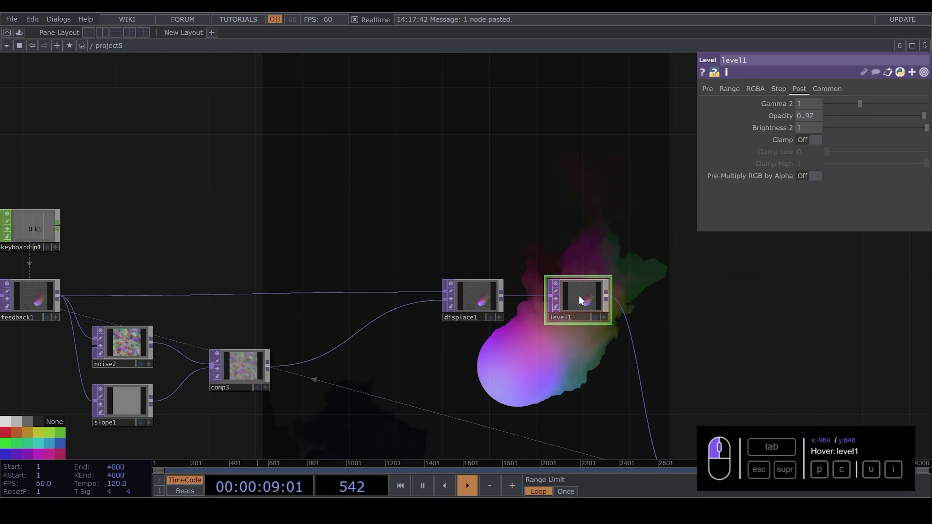
{"action": "mouse_move", "coordinate": [779, 116]}
{"action": "middle_mouse_down"}
{"action": "mouse_move", "coordinate": [779, 129]}
{"action": "mouse_move", "coordinate": [801, 128]}
{"action": "mouse_move", "coordinate": [778, 114]}
{"action": "middle_mouse_up"}
{"action": "scroll", "coordinate": [572, 210], "scroll_direction": "down", "scroll_amount": 4}
{"action": "middle_click_drag", "start_coordinate": [580, 211], "coordinate": [487, 179]}
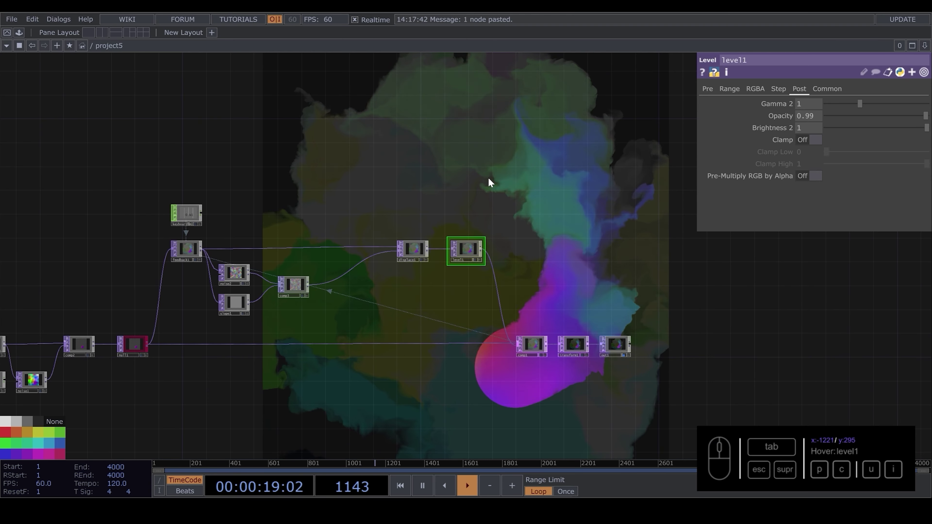
Leave project5 and turn on cooking for the other project containers to compare all variations.
{"action": "key", "text": "u"}
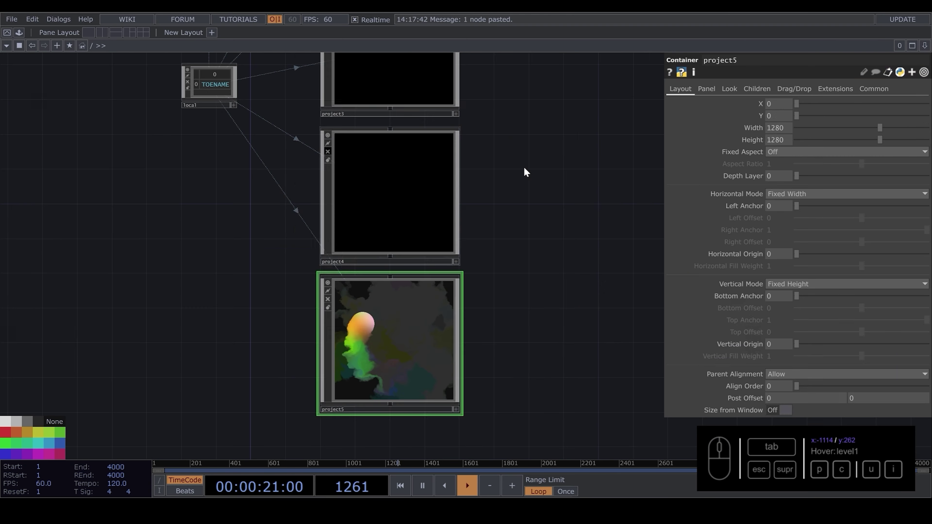
{"action": "left_click_drag", "start_coordinate": [328, 148], "coordinate": [278, 248]}
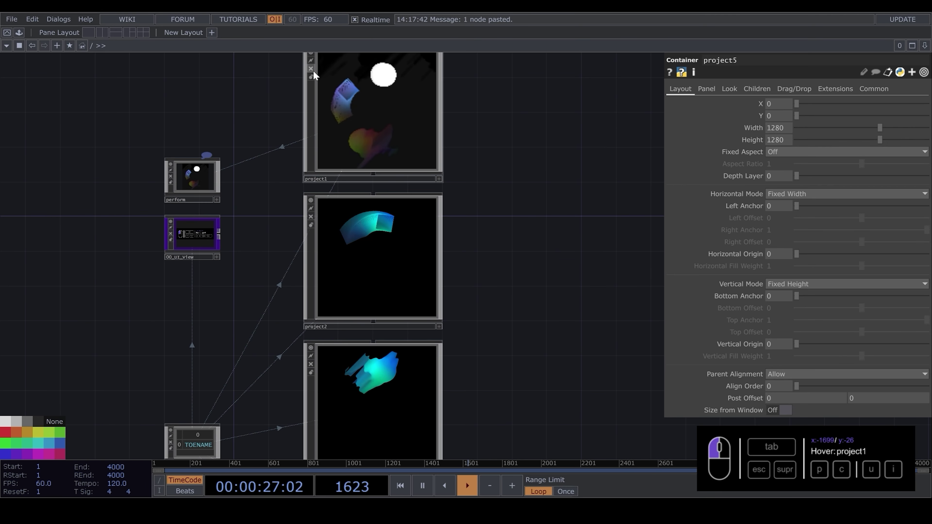
{"action": "scroll", "coordinate": [464, 290], "scroll_direction": "down", "scroll_amount": 3}
{"action": "left_click_drag", "start_coordinate": [483, 302], "coordinate": [450, 207]}
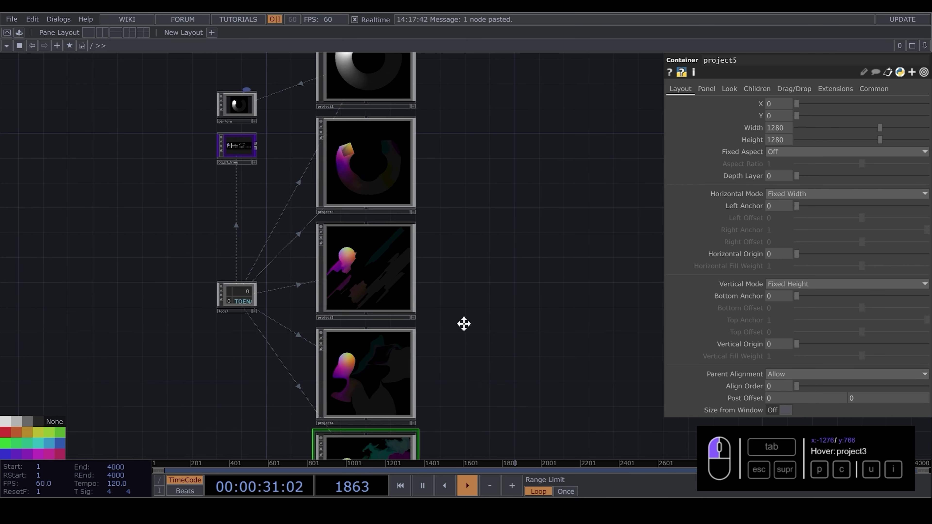
{"action": "left_click_drag", "start_coordinate": [464, 322], "coordinate": [446, 242]}
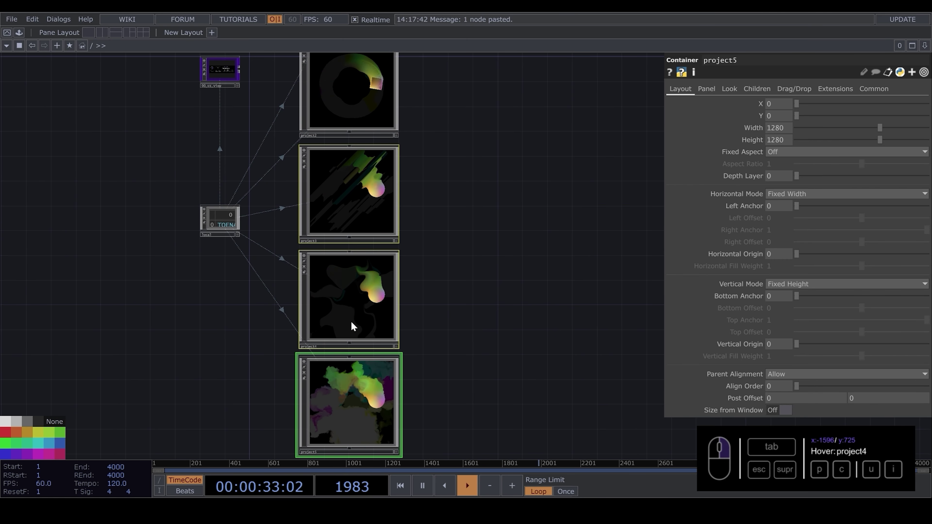
Turn off cooking on all five project containers together.
{"action": "left_click_drag", "start_coordinate": [277, 110], "coordinate": [314, 195]}
{"action": "scroll", "coordinate": [297, 272], "scroll_direction": "up", "scroll_amount": 2}
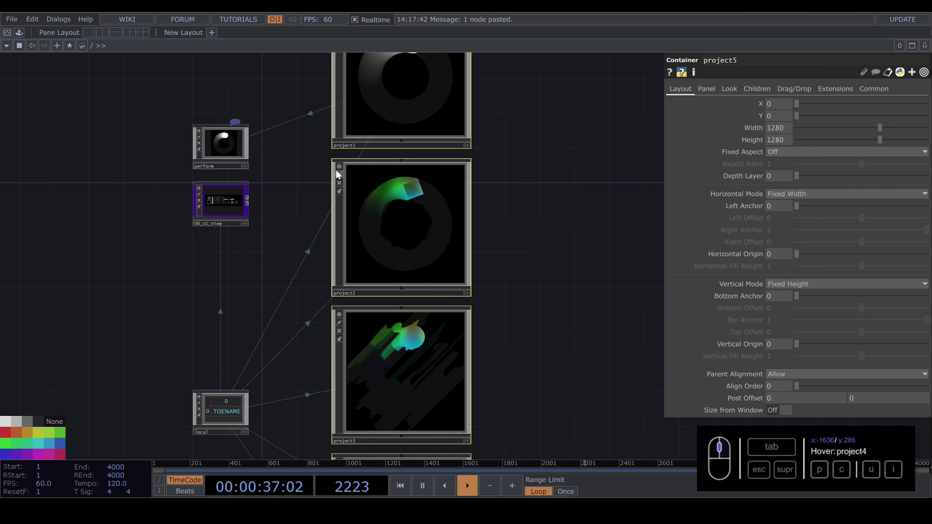
{"action": "scroll", "coordinate": [439, 253], "scroll_direction": "down", "scroll_amount": 3}
{"action": "left_click_drag", "start_coordinate": [532, 353], "coordinate": [435, 202]}
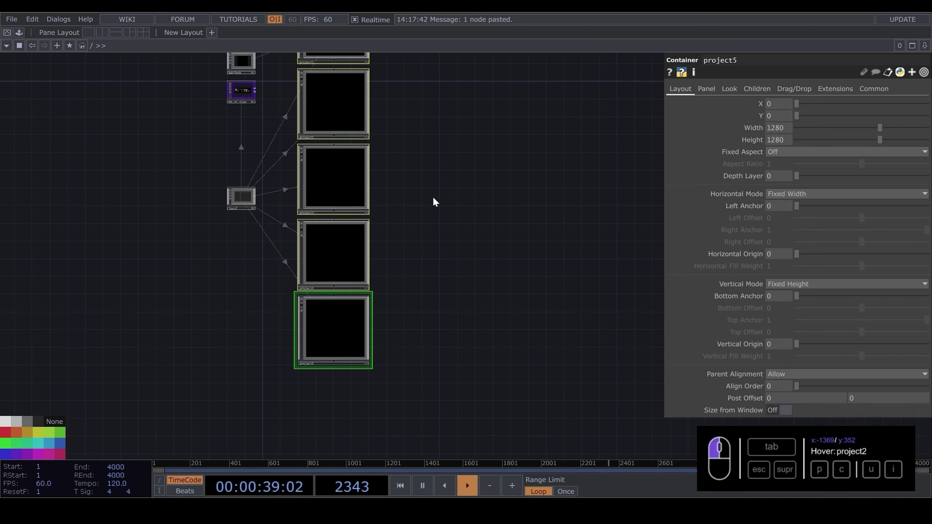
Duplicate project1 beside the original with cooking turned on, and enter the copy.
{"action": "left_click_drag", "start_coordinate": [430, 129], "coordinate": [372, 330]}
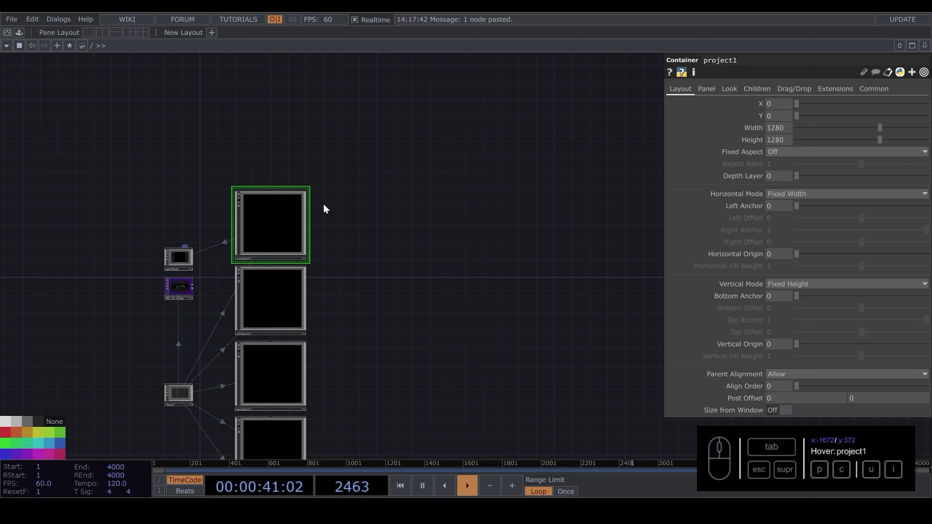
{"action": "left_click_drag", "start_coordinate": [279, 287], "coordinate": [378, 219]}
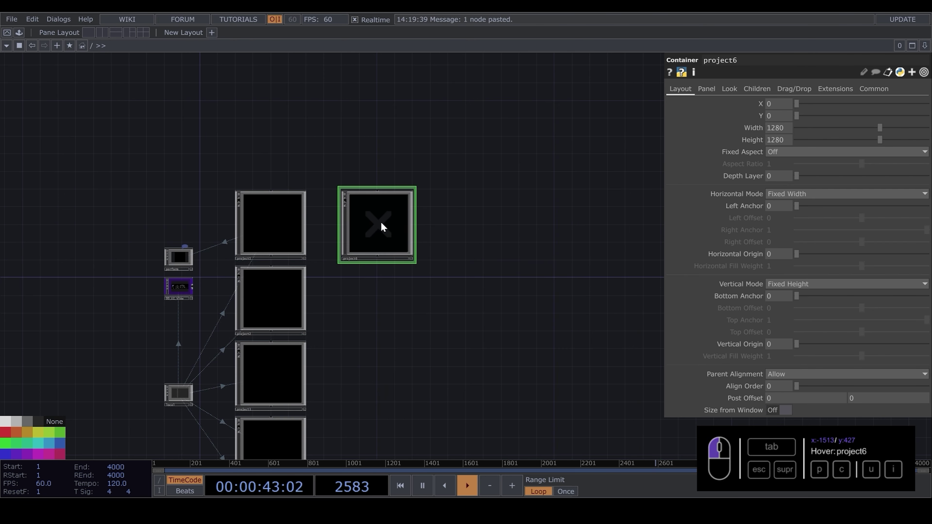
{"action": "scroll", "coordinate": [362, 221], "scroll_direction": "up", "scroll_amount": 5}
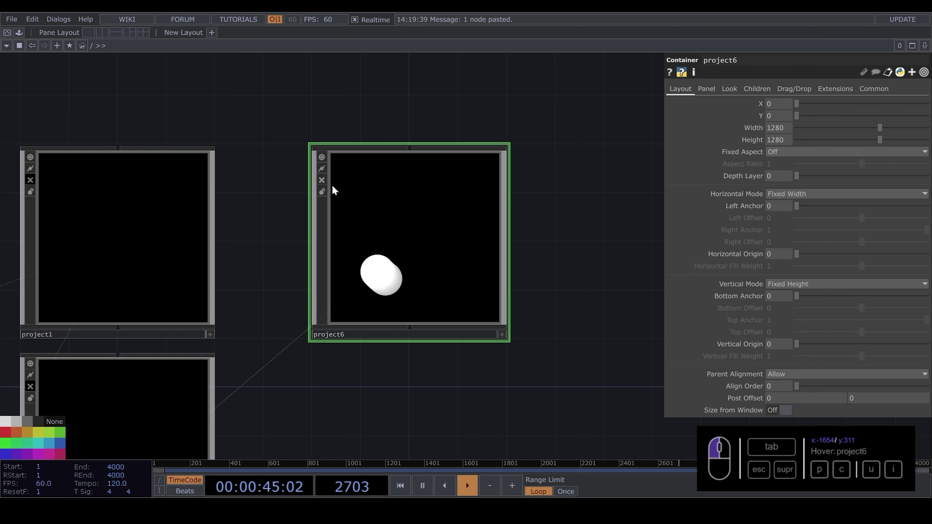
{"action": "key", "text": "i"}
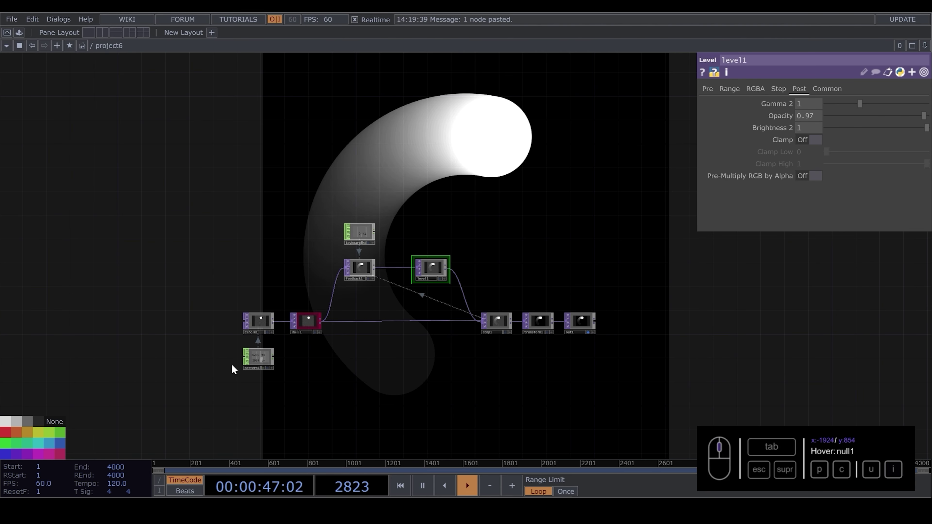
Delete pattern1 in project6 and move circle1 away from null1 to make room.
{"action": "left_click", "coordinate": [258, 357]}
{"action": "key", "text": "Delete"}
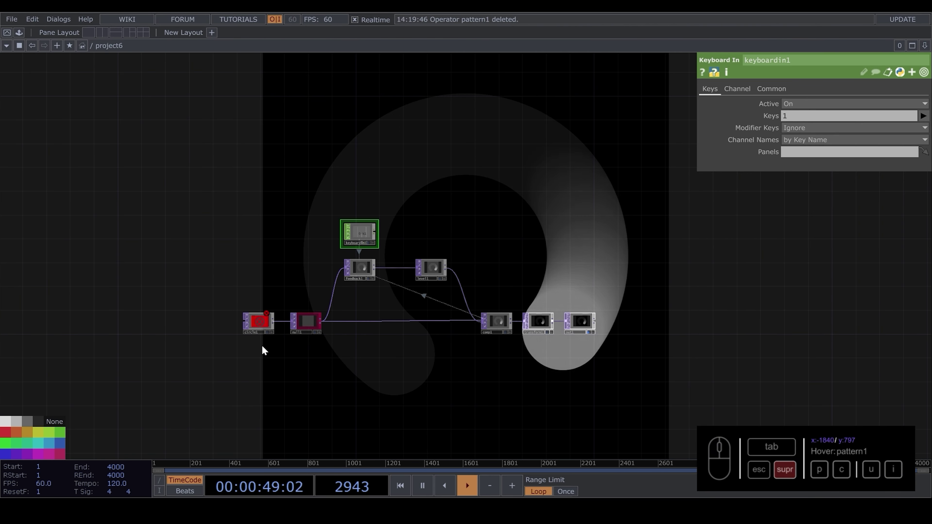
{"action": "scroll", "coordinate": [257, 327], "scroll_direction": "up", "scroll_amount": 4}
{"action": "left_click", "coordinate": [261, 318]}
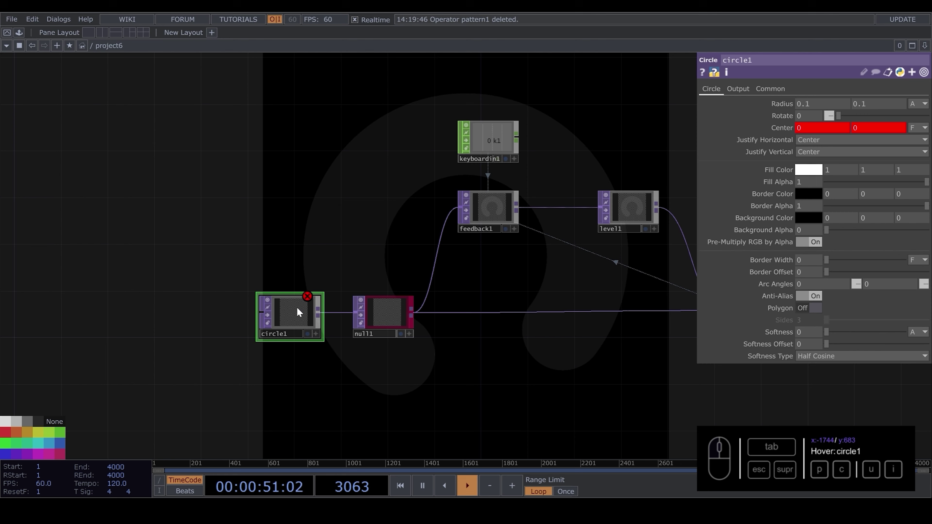
{"action": "left_click_drag", "start_coordinate": [296, 306], "coordinate": [204, 308]}
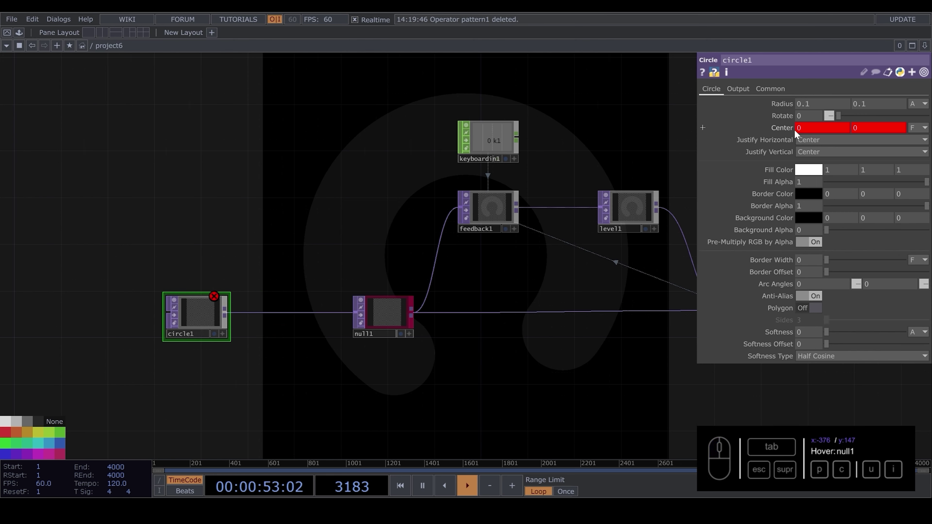
Switch circle1's Center X and Y from their broken references to constant values.
{"action": "left_click", "coordinate": [785, 129]}
{"action": "left_click", "coordinate": [749, 152]}
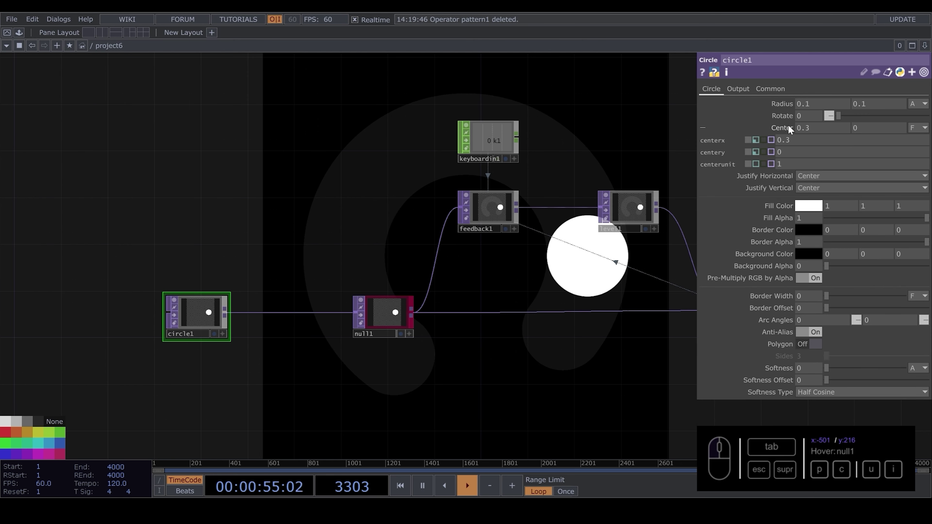
Set circle1's Center to 0, 0 and its Fill Alpha to 0.
{"action": "left_click", "coordinate": [784, 128]}
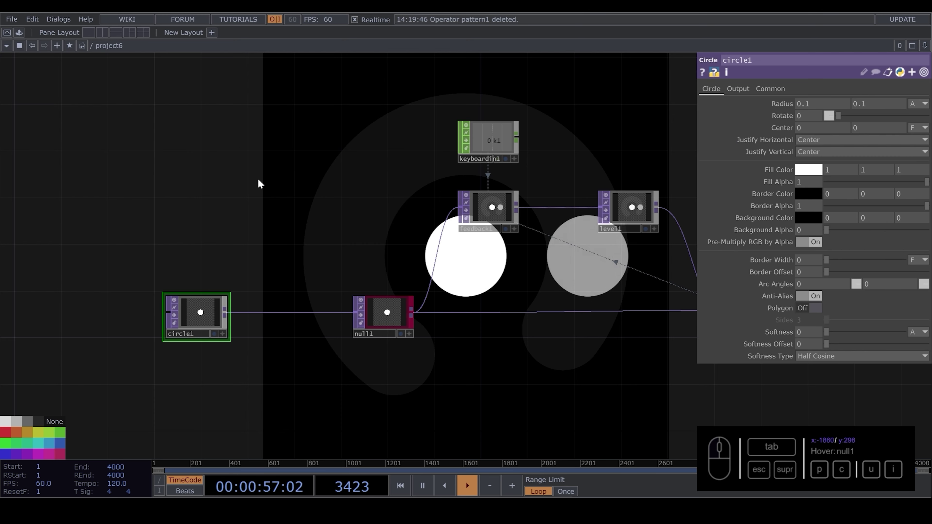
{"action": "left_click_drag", "start_coordinate": [474, 158], "coordinate": [397, 146]}
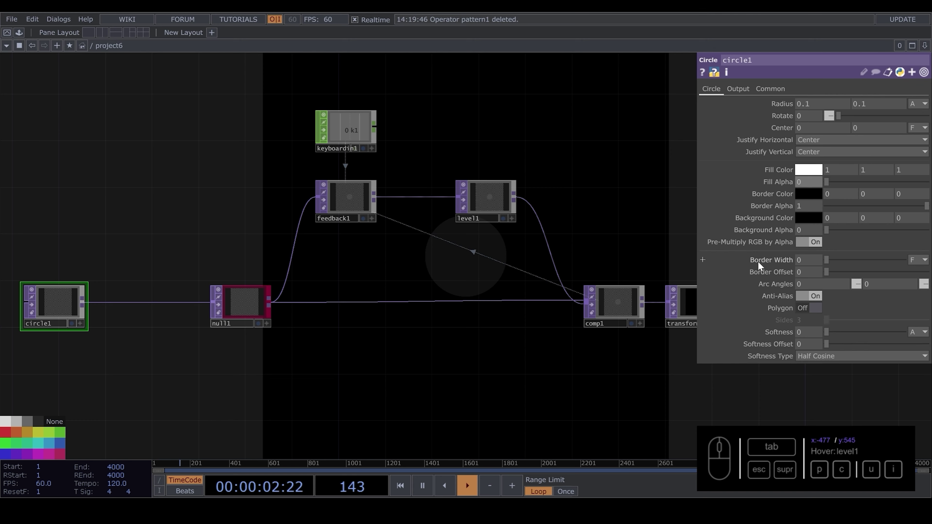
Give circle1 a white border 0.01 wide and turn on Polygon.
{"action": "left_click", "coordinate": [811, 193]}
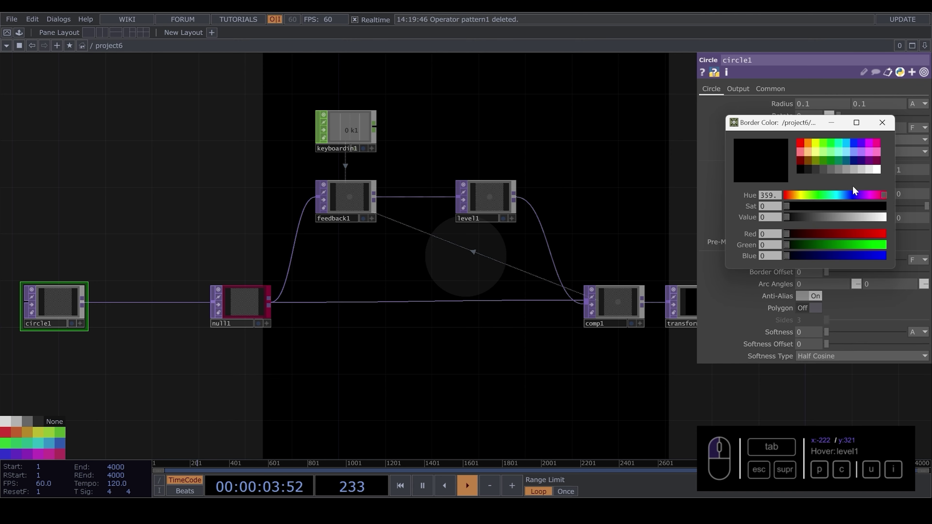
{"action": "left_click", "coordinate": [878, 169]}
{"action": "left_click", "coordinate": [883, 122]}
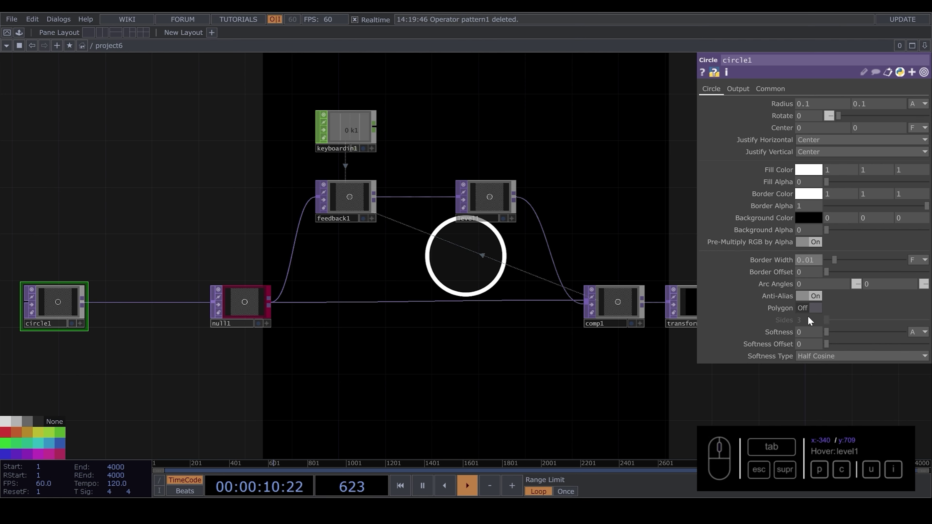
{"action": "left_click", "coordinate": [815, 307]}
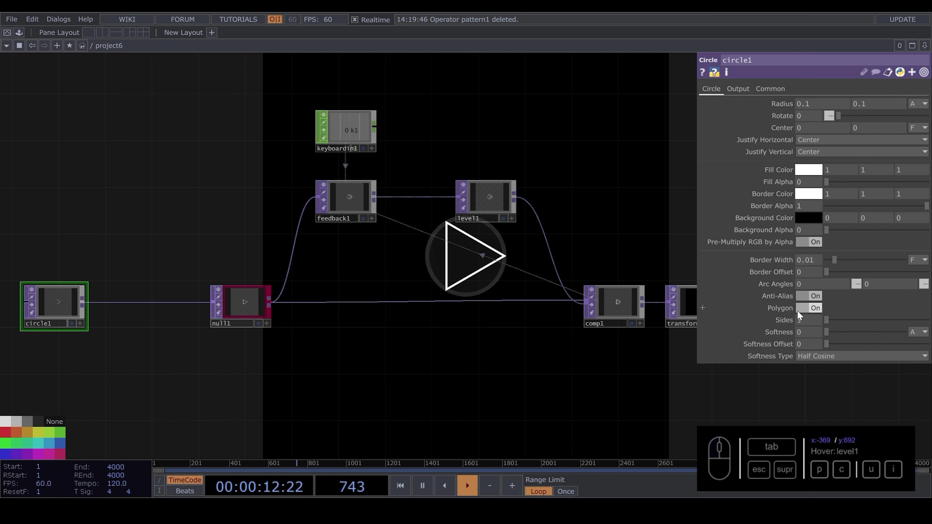
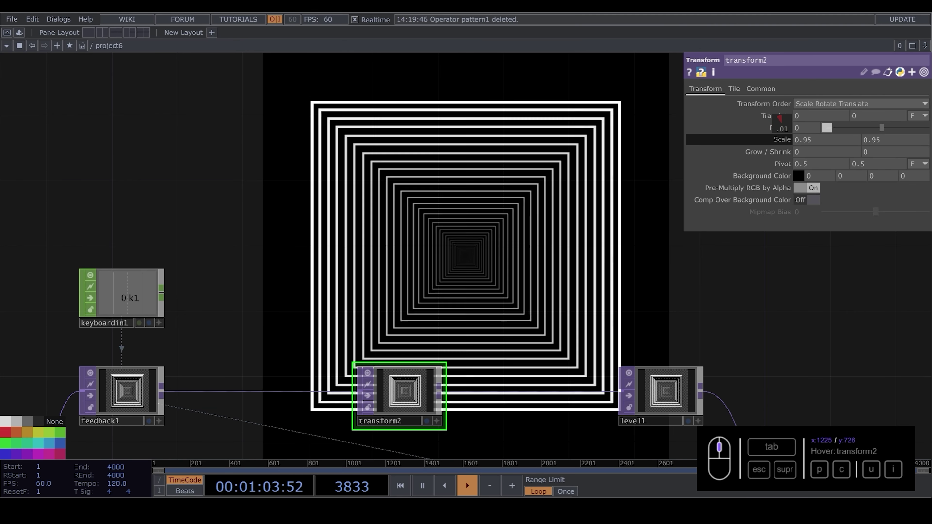
Try different uniform Scale values on transform2, ending at 0.92.
{"action": "middle_click_drag", "start_coordinate": [641, 285], "coordinate": [0, 151]}
{"action": "mouse_move", "coordinate": [778, 124]}
{"action": "middle_mouse_down"}
{"action": "mouse_move", "coordinate": [500, 137]}
{"action": "mouse_move", "coordinate": [931, 132]}
{"action": "mouse_move", "coordinate": [778, 134]}
{"action": "middle_mouse_up"}
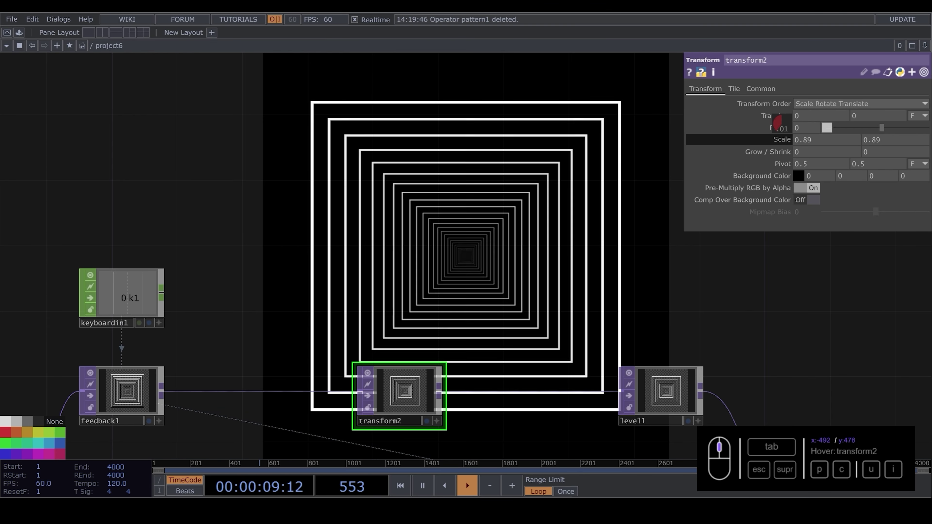
Test level1's Post opacity at 0.821 and 1, and settle on 0.94.
{"action": "left_click", "coordinate": [662, 386]}
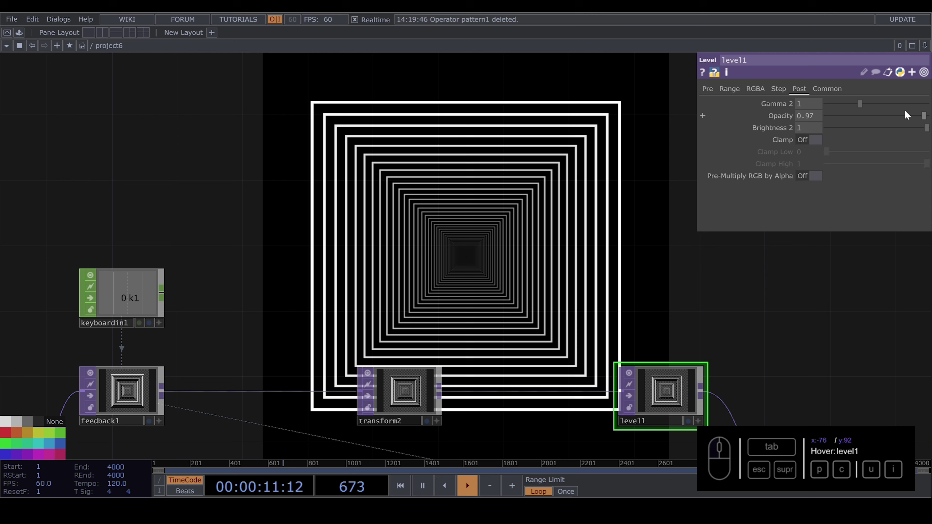
{"action": "left_click_drag", "start_coordinate": [922, 116], "coordinate": [913, 120]}
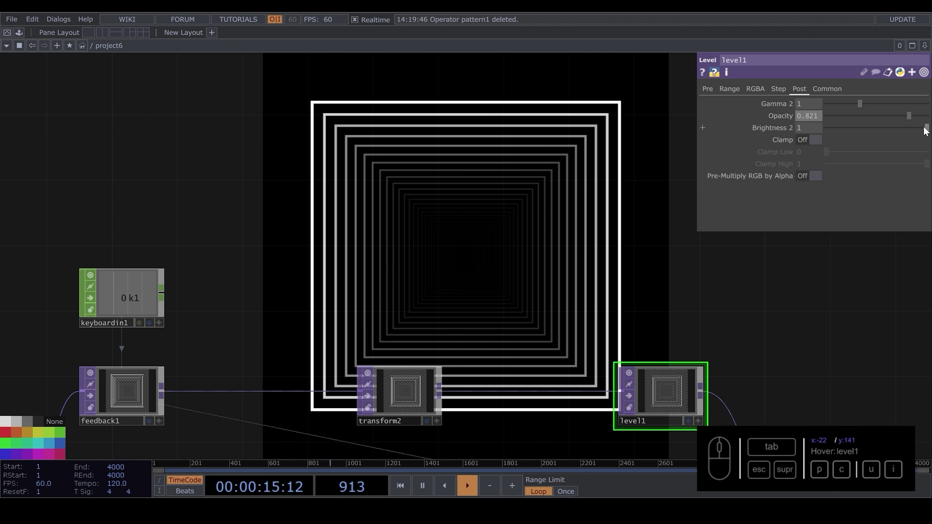
{"action": "left_click_drag", "start_coordinate": [912, 118], "coordinate": [930, 117]}
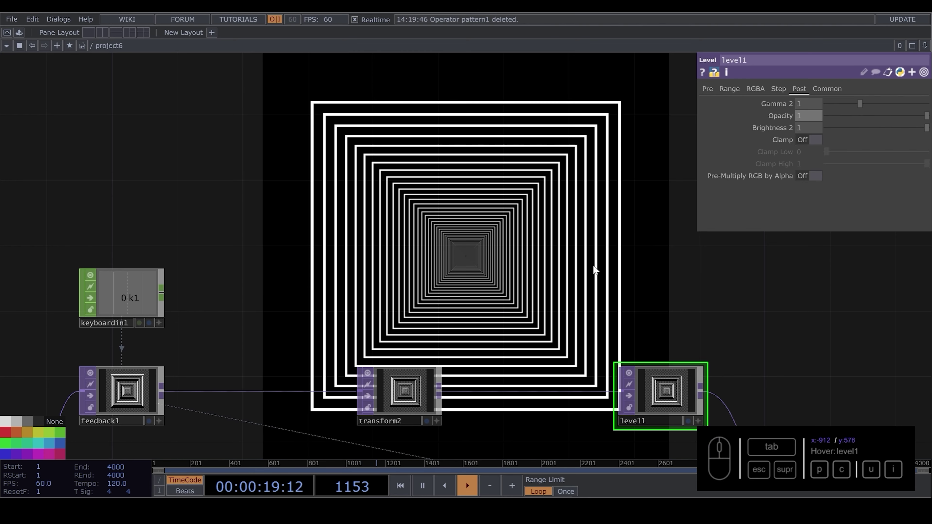
{"action": "scroll", "coordinate": [545, 216], "scroll_direction": "down", "scroll_amount": 5}
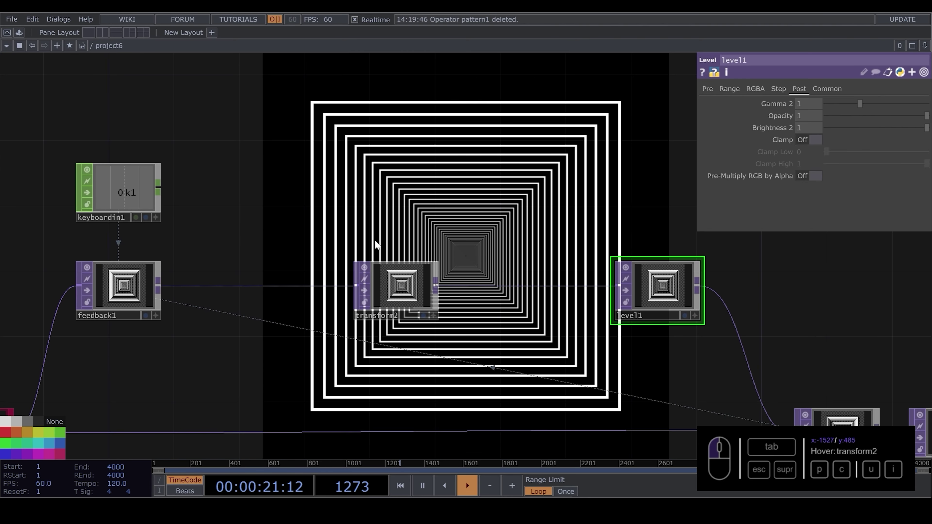
{"action": "scroll", "coordinate": [371, 231], "scroll_direction": "down", "scroll_amount": 2}
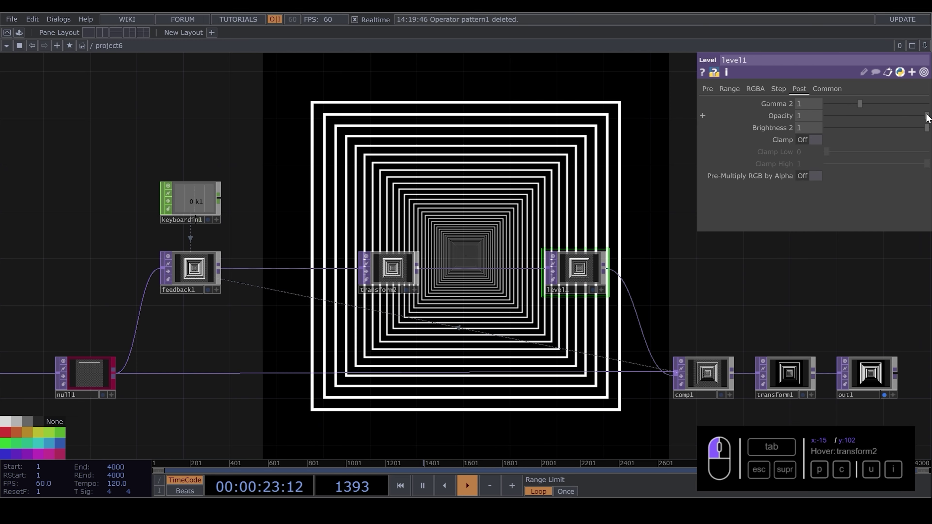
{"action": "left_click_drag", "start_coordinate": [927, 117], "coordinate": [921, 117]}
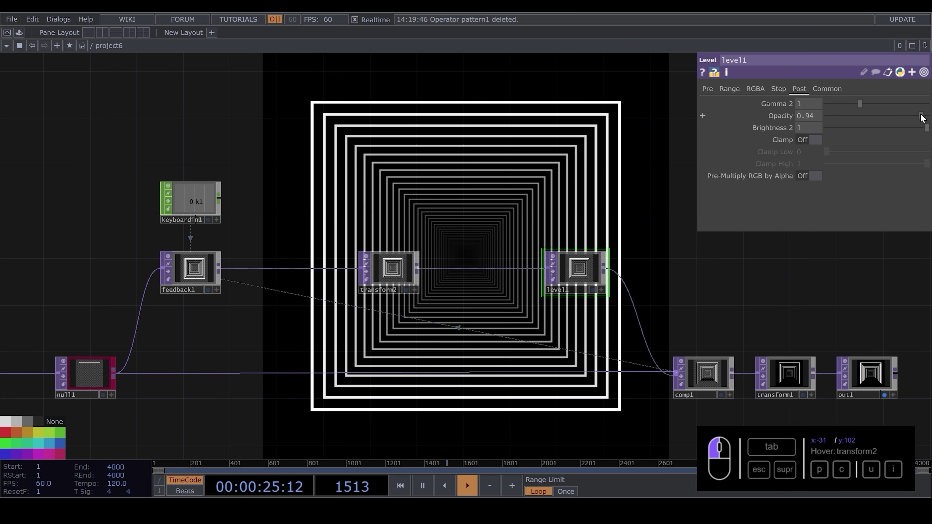
Add a Pattern CHOP to the network just above transform2.
{"action": "scroll", "coordinate": [536, 147], "scroll_direction": "up", "scroll_amount": 6}
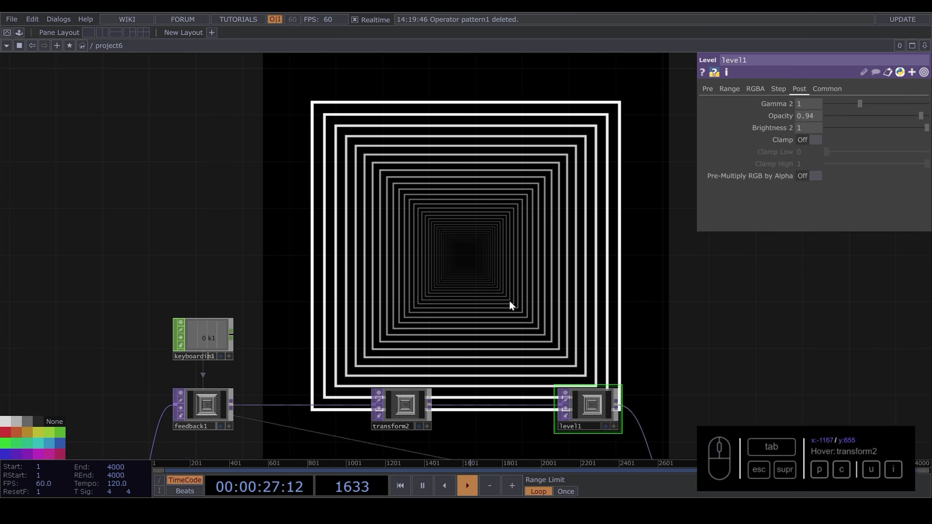
{"action": "key", "text": "Tab"}
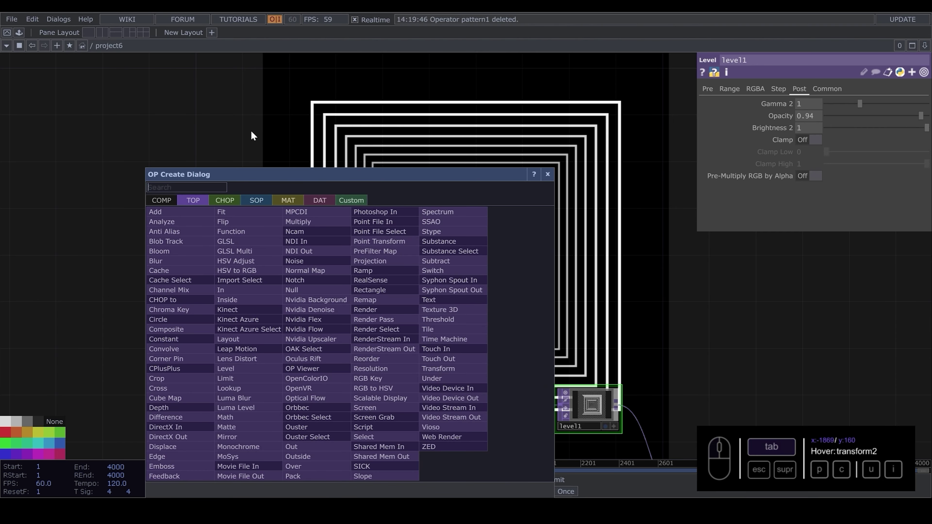
{"action": "key", "text": "Escape"}
{"action": "left_click_drag", "start_coordinate": [154, 264], "coordinate": [406, 206]}
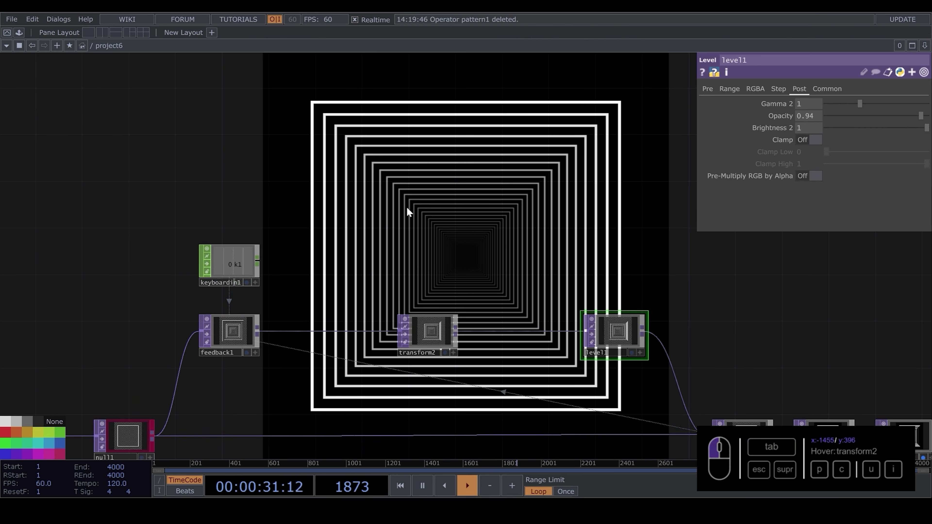
{"action": "scroll", "coordinate": [439, 261], "scroll_direction": "up", "scroll_amount": 3}
{"action": "key", "text": "Tab"}
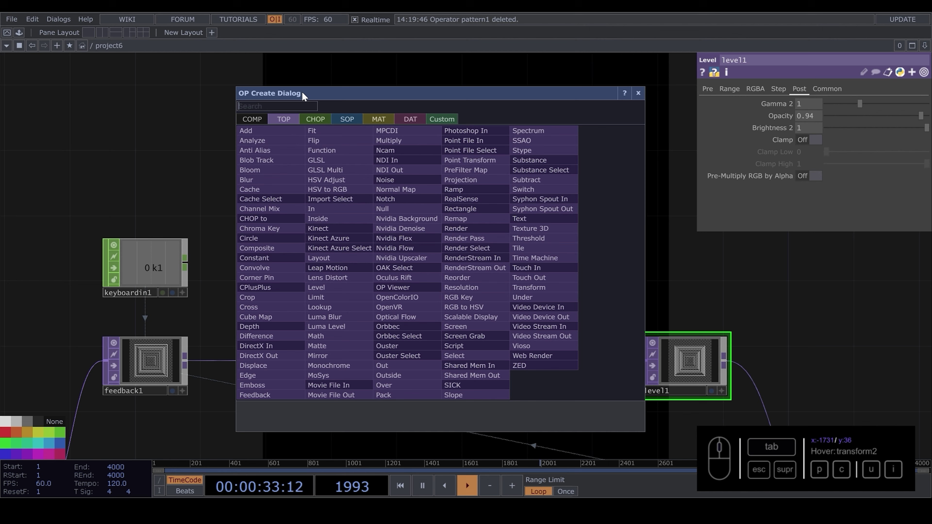
{"action": "type", "text": "p"}
{"action": "left_click", "coordinate": [314, 119]}
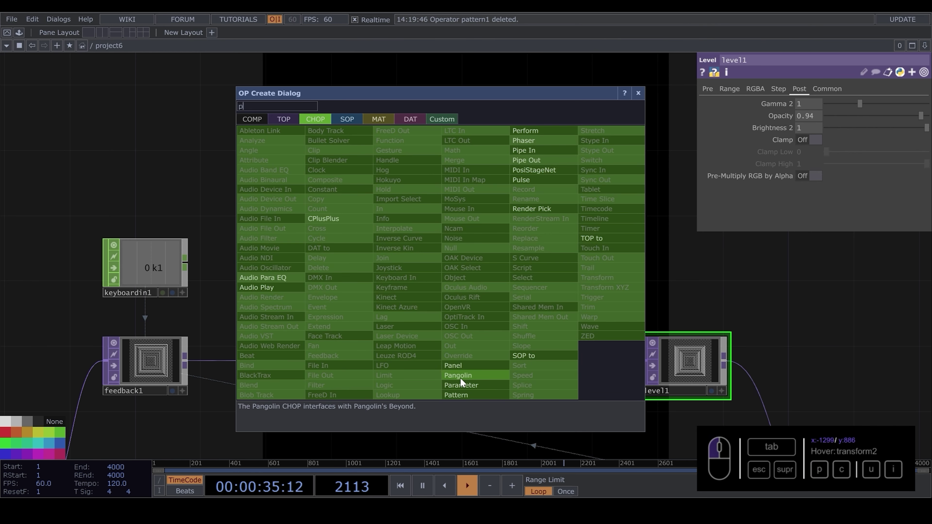
{"action": "left_click", "coordinate": [460, 378]}
{"action": "left_click", "coordinate": [426, 278]}
Try a uniform Scale of 1.1 on transform2 to make the feedback trail grow outward.
{"action": "left_click", "coordinate": [428, 361]}
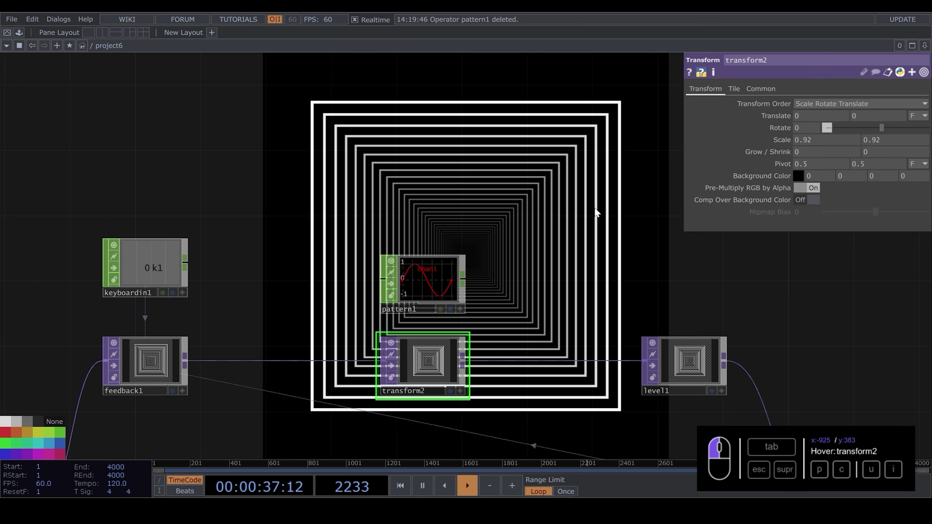
{"action": "mouse_move", "coordinate": [784, 137]}
{"action": "middle_mouse_down"}
{"action": "mouse_move", "coordinate": [784, 145]}
{"action": "mouse_move", "coordinate": [739, 152]}
{"action": "mouse_move", "coordinate": [796, 151]}
{"action": "middle_mouse_up"}
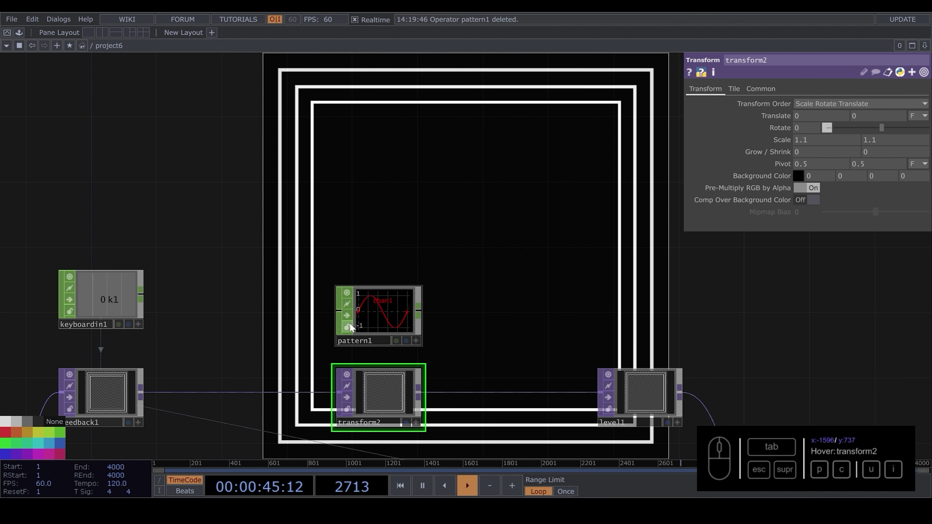
Name pattern1's channel scl and set the pattern's Length to 1.
{"action": "left_click", "coordinate": [384, 307]}
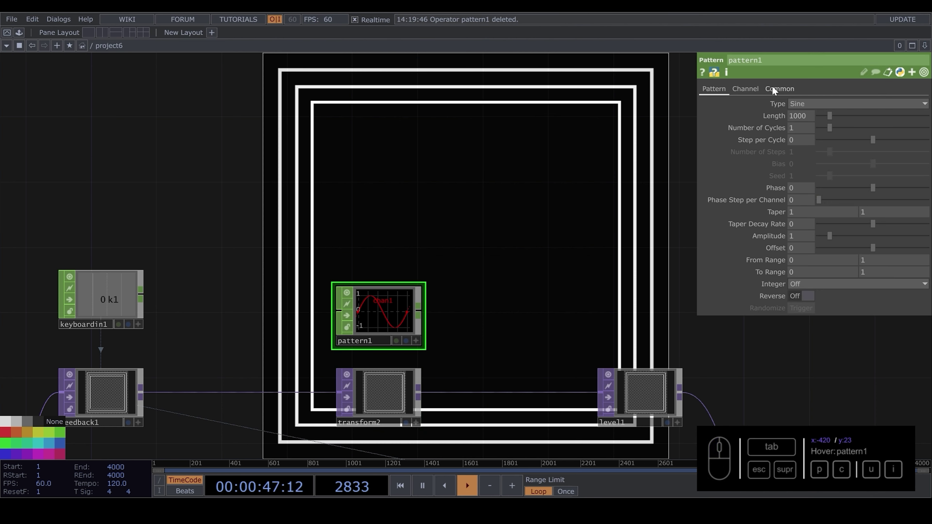
{"action": "left_click", "coordinate": [751, 89]}
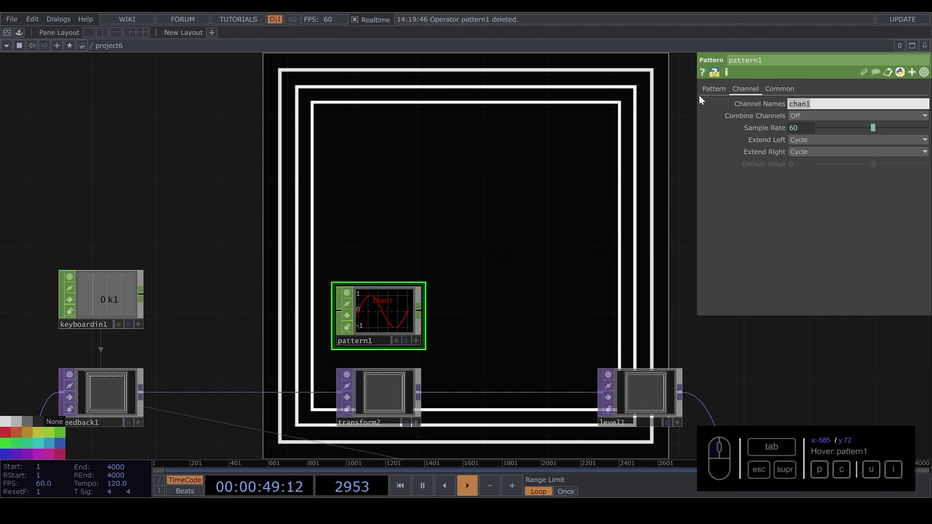
{"action": "type", "text": "sc"}
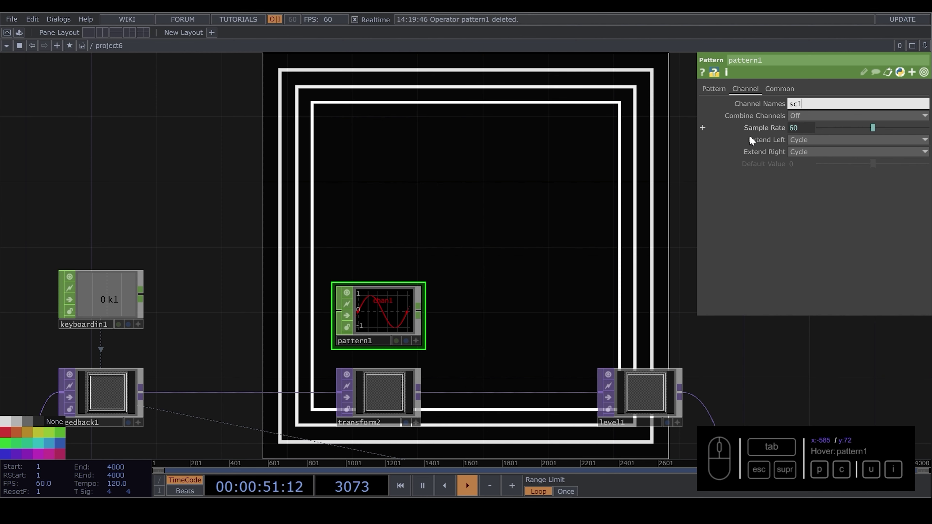
{"action": "left_click", "coordinate": [721, 89]}
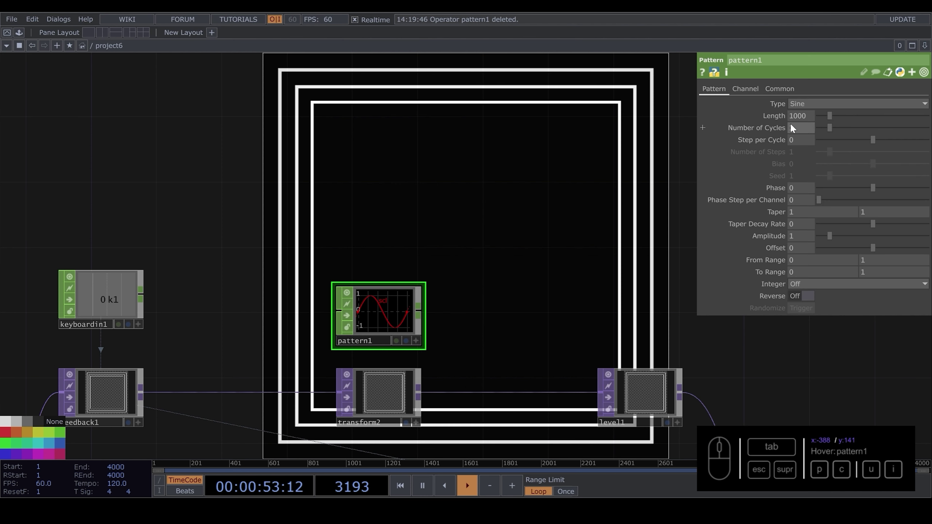
{"action": "type", "text": "1"}
{"action": "key", "text": "Return"}
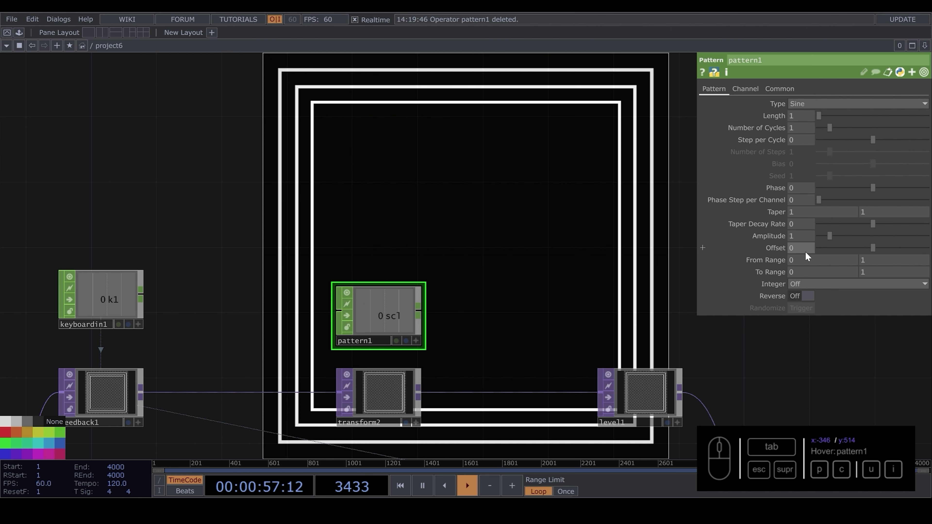
Remap pattern1's output from the range -1 to 1 to the range 0.9 to 1.1.
{"action": "left_click", "coordinate": [821, 260]}
{"action": "type", "text": "-1"}
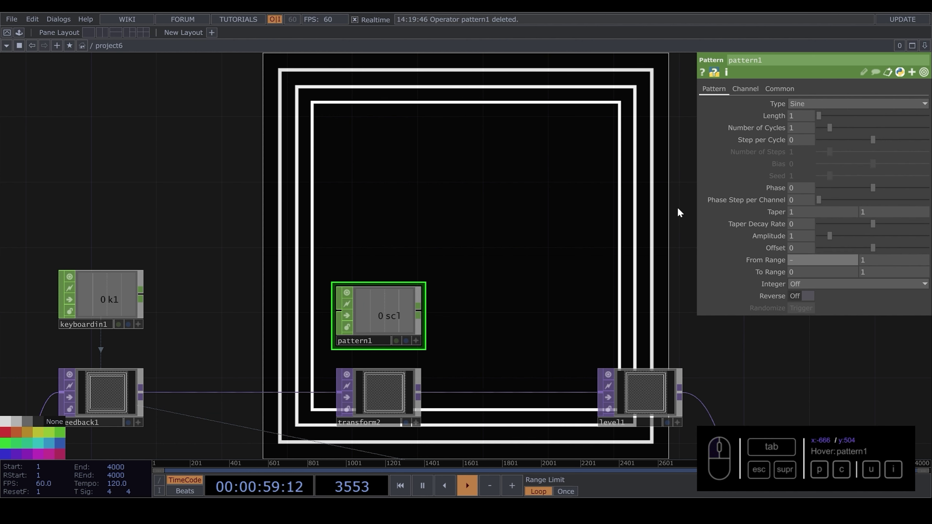
{"action": "left_click", "coordinate": [800, 272]}
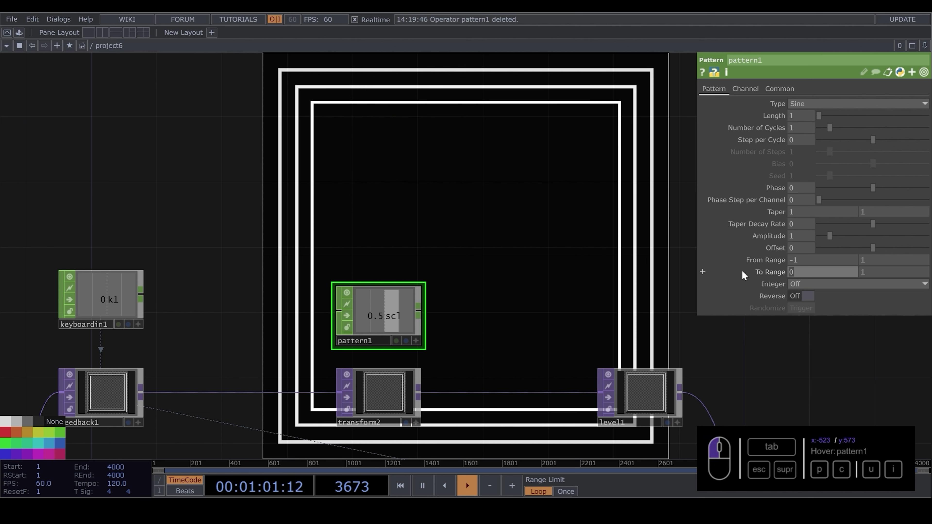
{"action": "type", "text": "0.9"}
{"action": "key", "text": "Tab"}
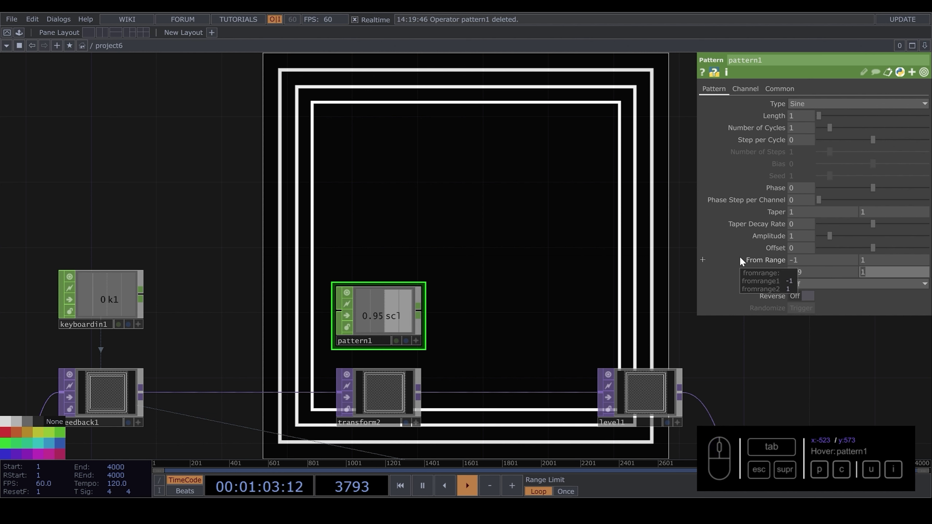
{"action": "type", "text": ".1"}
Animate pattern1's Phase with the expression absTime.seconds * 0.1.
{"action": "left_click", "coordinate": [812, 187]}
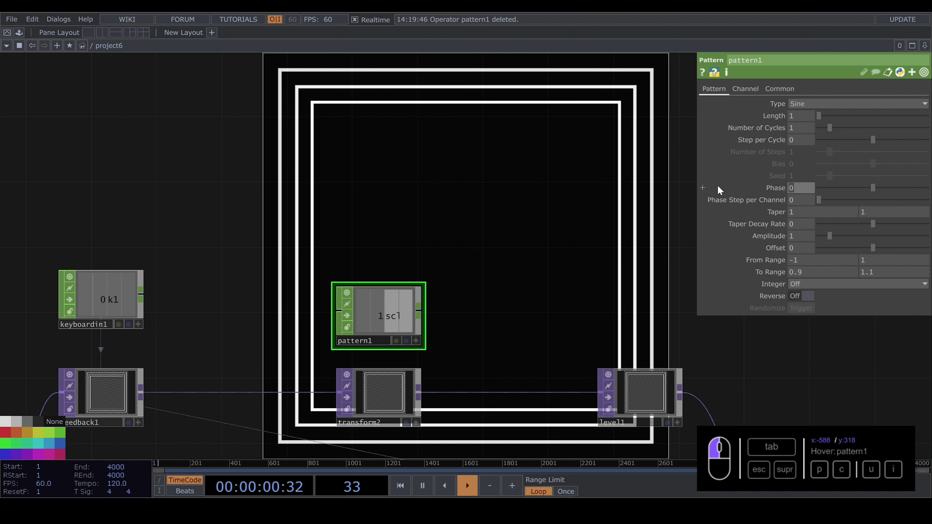
{"action": "type", "text": "absTi"}
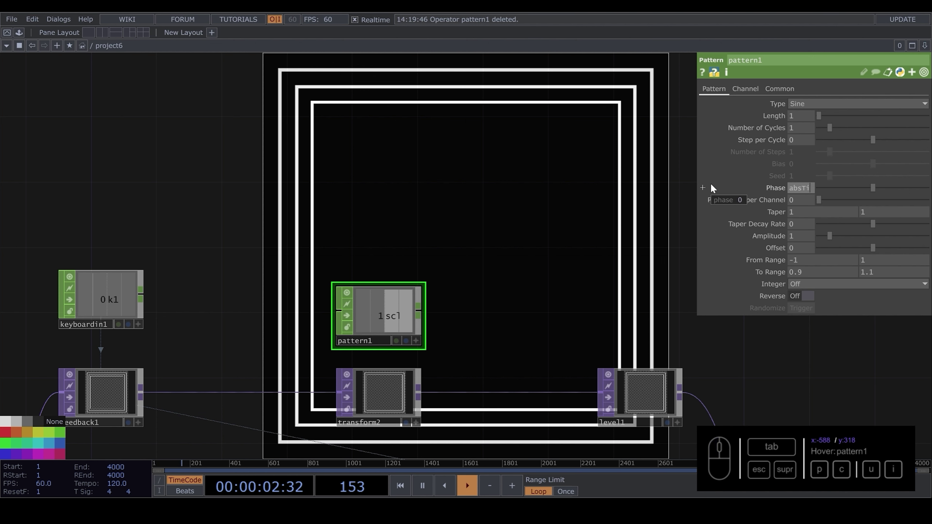
{"action": "type", "text": "me.seconds * 0.1"}
{"action": "key", "text": "Return"}
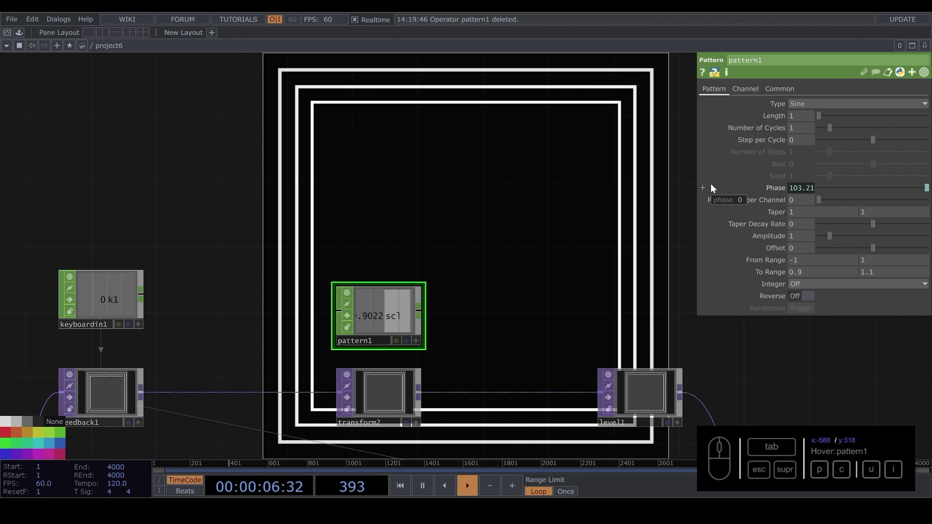
Make pattern1's output active and export its scl channel to both Scale values of transform2.
{"action": "left_click", "coordinate": [398, 378]}
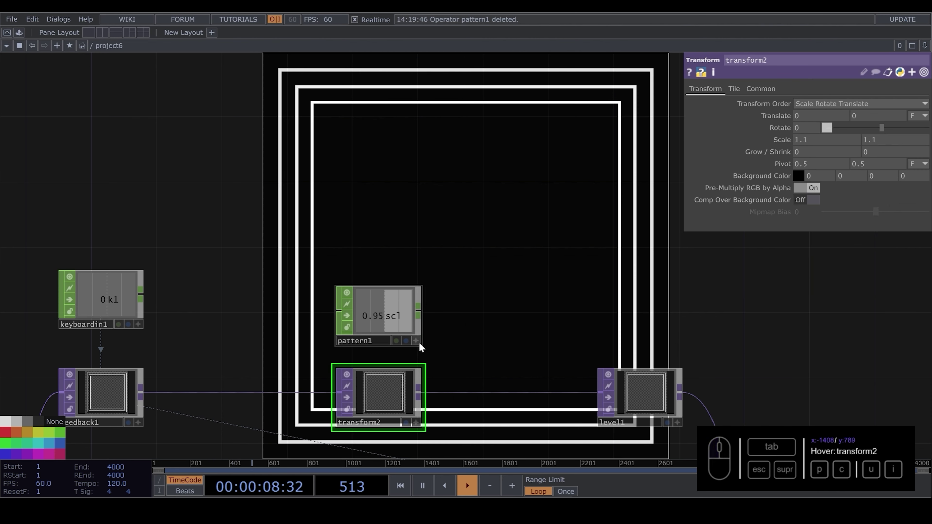
{"action": "left_click", "coordinate": [417, 341]}
{"action": "left_click_drag", "start_coordinate": [391, 312], "coordinate": [780, 139]}
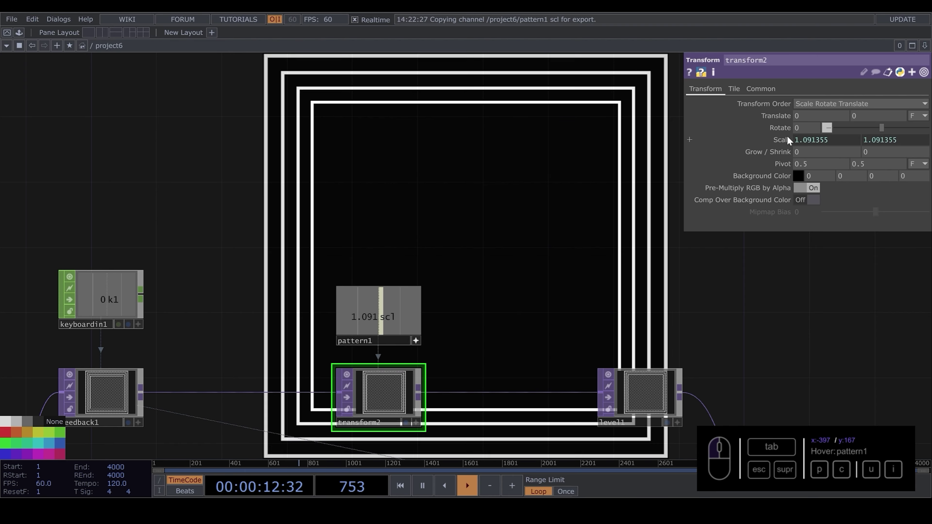
Set the multiplier in pattern1's Phase expression to 0.5, giving absTime.seconds * 0.5.
{"action": "left_click", "coordinate": [381, 314]}
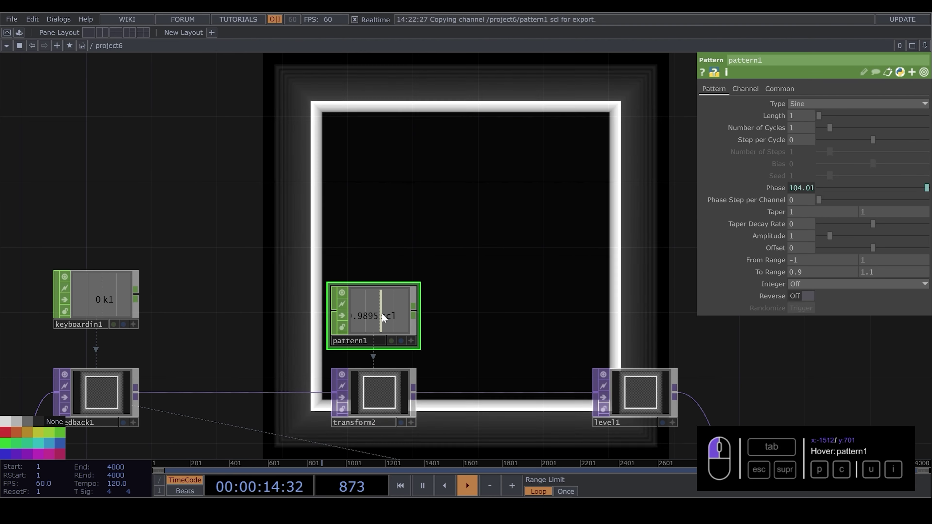
{"action": "double_click", "coordinate": [862, 200]}
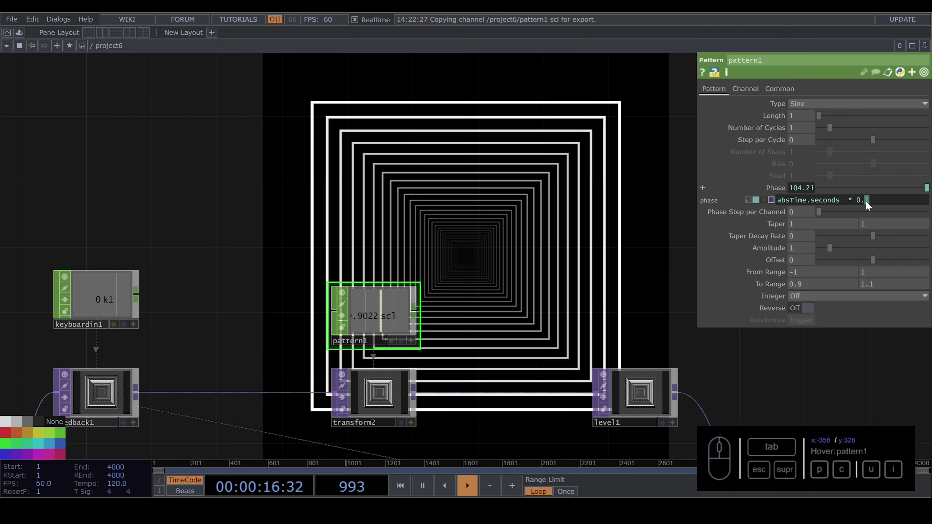
{"action": "type", "text": "0.5"}
{"action": "key", "text": "Return"}
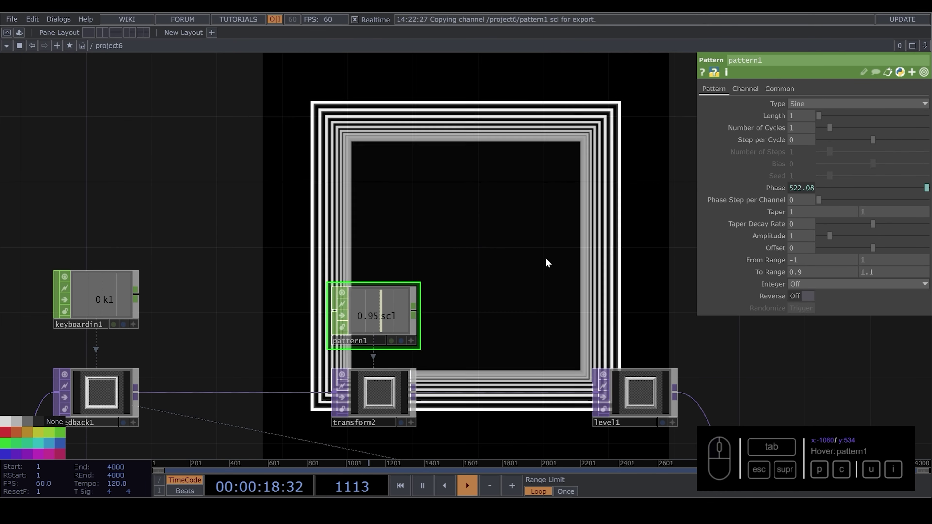
Set both Radius values of circle1 to 0.39.
{"action": "scroll", "coordinate": [545, 259], "scroll_direction": "down", "scroll_amount": 5}
{"action": "scroll", "coordinate": [244, 356], "scroll_direction": "up", "scroll_amount": 5}
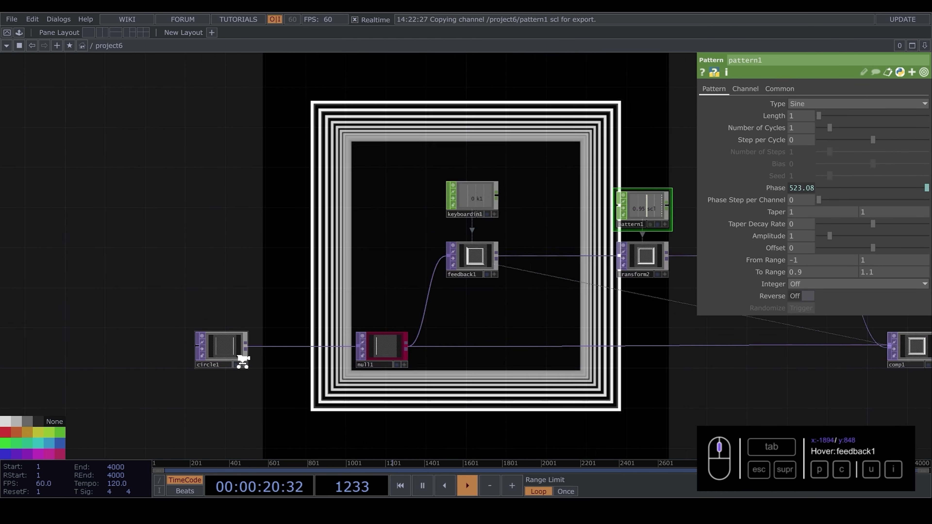
{"action": "left_click", "coordinate": [207, 339]}
{"action": "mouse_move", "coordinate": [780, 104]}
{"action": "middle_mouse_down"}
{"action": "mouse_move", "coordinate": [779, 113]}
{"action": "mouse_move", "coordinate": [772, 94]}
{"action": "mouse_move", "coordinate": [781, 89]}
{"action": "middle_mouse_up"}
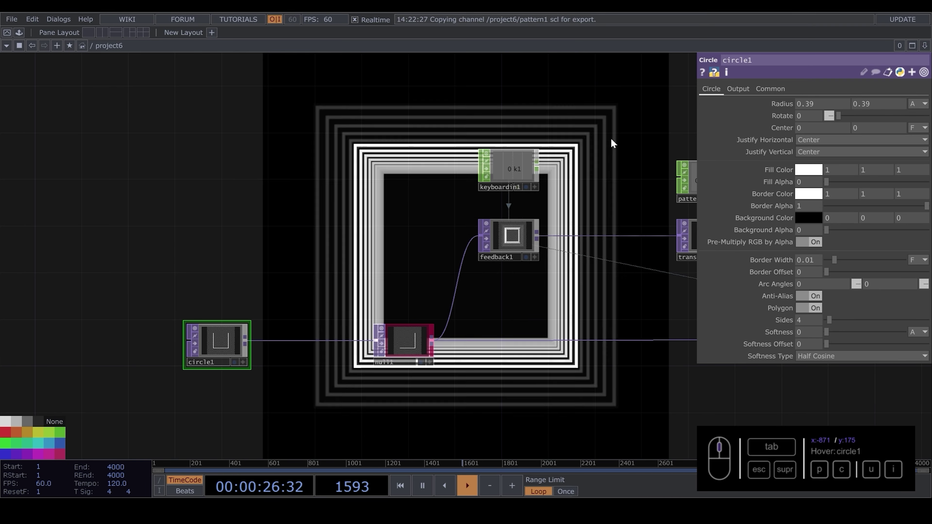
Change pattern1's Phase expression to absTime.seconds * 0.25.
{"action": "scroll", "coordinate": [590, 149], "scroll_direction": "down", "scroll_amount": 3}
{"action": "scroll", "coordinate": [489, 267], "scroll_direction": "up", "scroll_amount": 5}
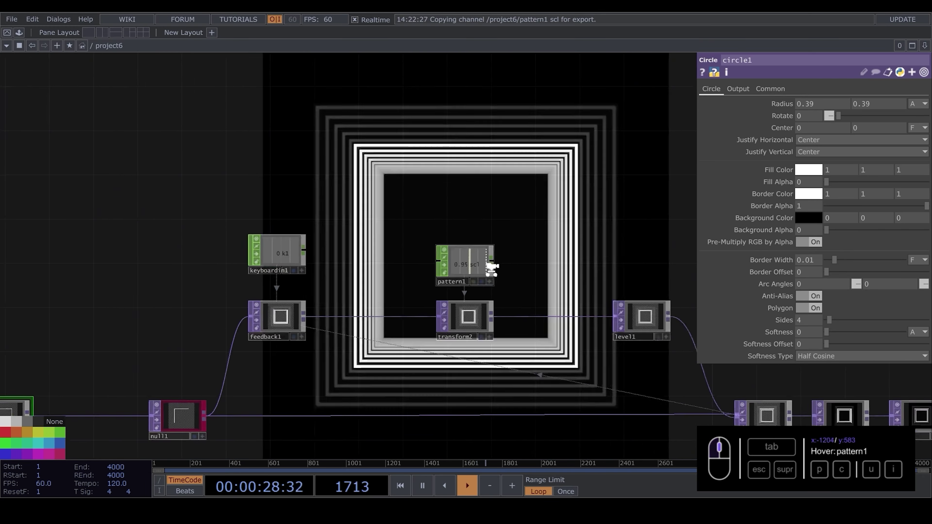
{"action": "left_click", "coordinate": [467, 254]}
{"action": "left_click", "coordinate": [832, 188]}
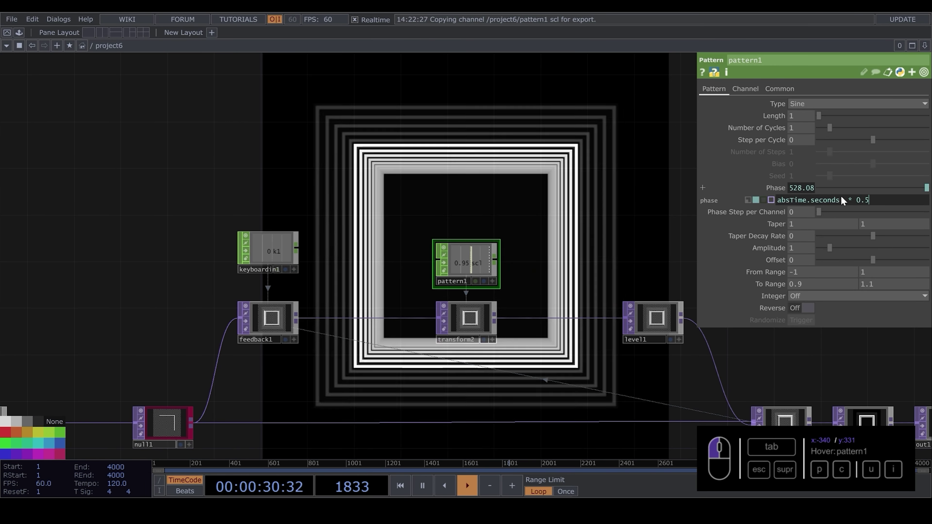
{"action": "left_click", "coordinate": [868, 200]}
{"action": "key", "text": "BackSpace"}
{"action": "type", "text": "12"}
{"action": "key", "text": "Return"}
{"action": "scroll", "coordinate": [568, 192], "scroll_direction": "down", "scroll_amount": 5}
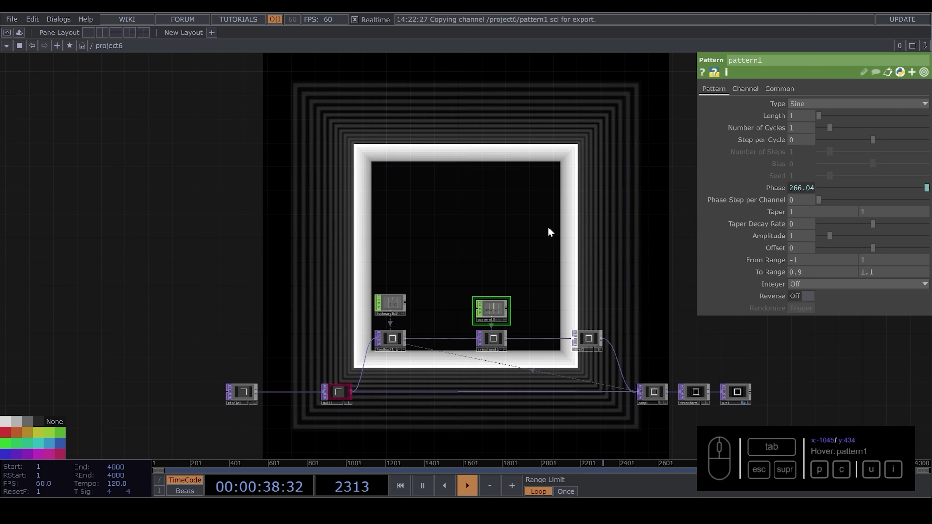
Leave the current container, duplicate project6, and open the copy's network.
{"action": "scroll", "coordinate": [528, 310], "scroll_direction": "up", "scroll_amount": 2}
{"action": "scroll", "coordinate": [529, 311], "scroll_direction": "up", "scroll_amount": 1}
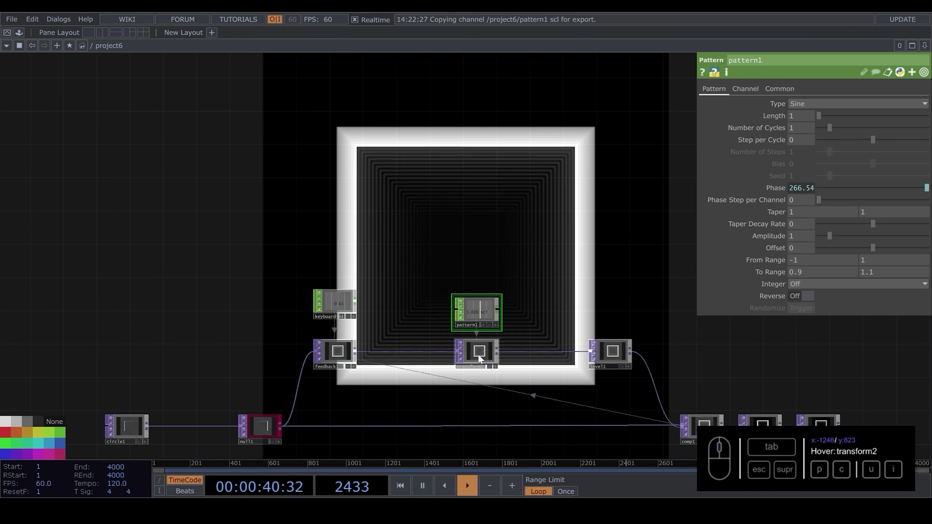
{"action": "key", "text": "u"}
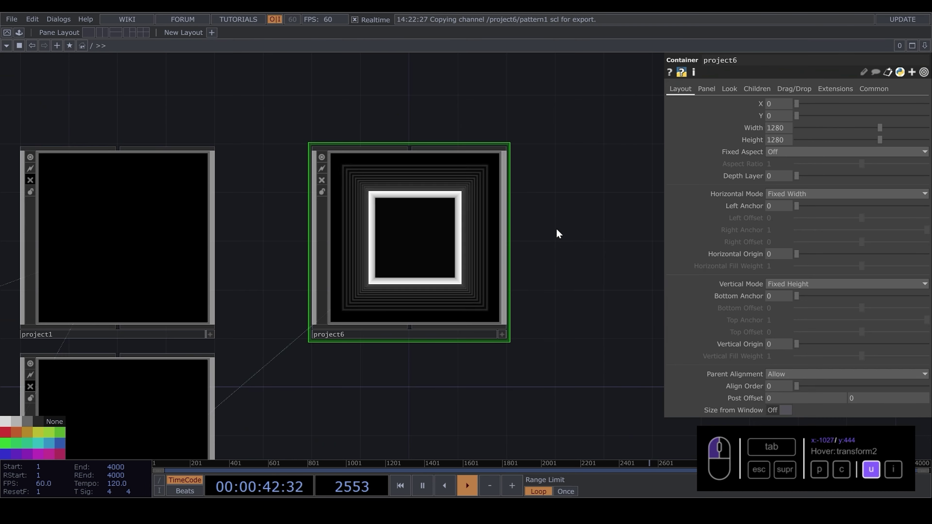
{"action": "key", "text": "ctrl+c"}
{"action": "key", "text": "ctrl+v"}
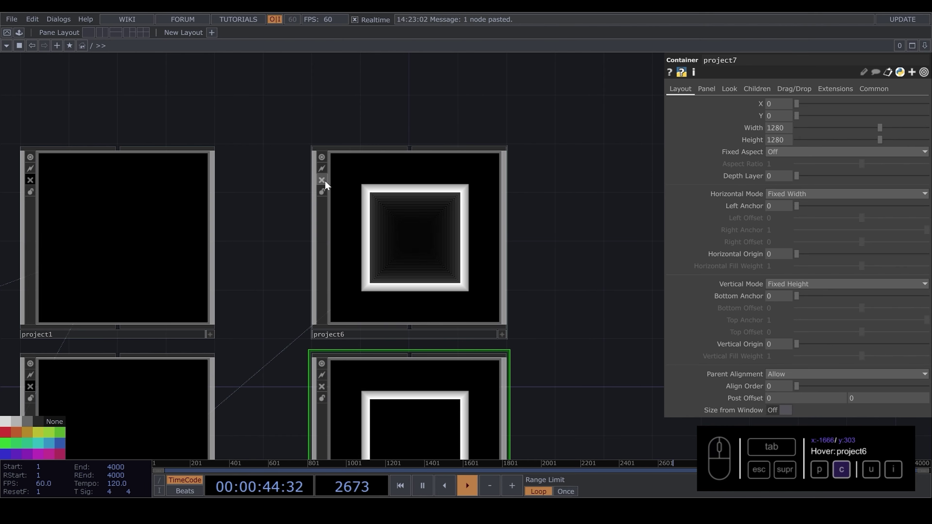
{"action": "key", "text": "i"}
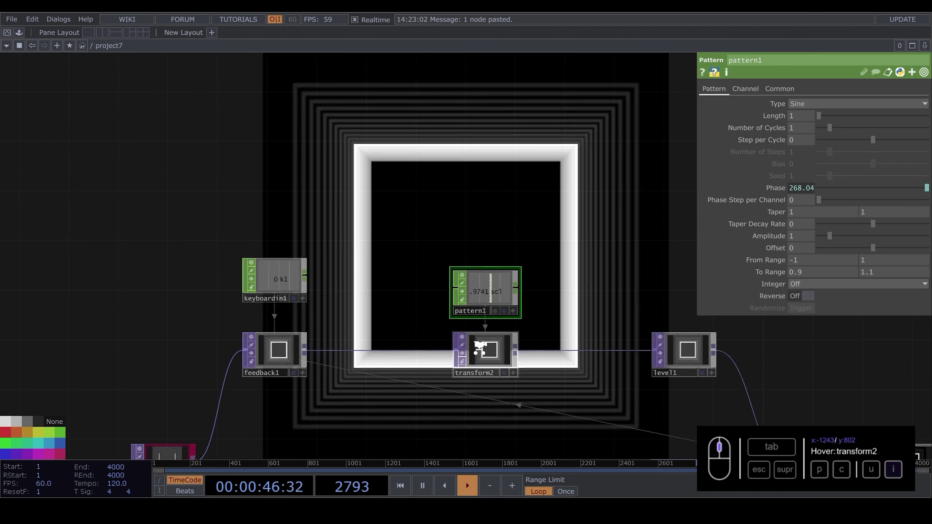
Switch both Scale values of transform2 from the exported channel to constants and set them to 0.95.
{"action": "left_click", "coordinate": [499, 354]}
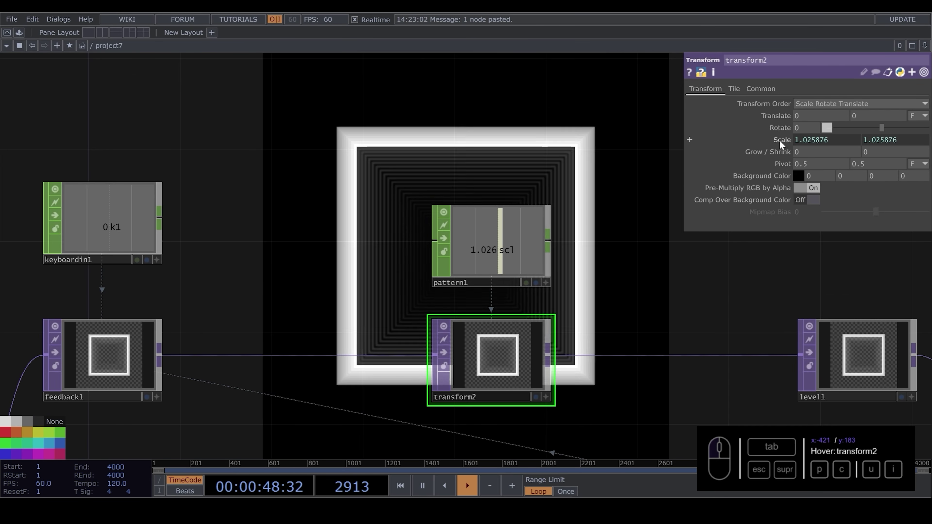
{"action": "left_click", "coordinate": [779, 140]}
{"action": "left_click", "coordinate": [735, 152]}
{"action": "left_click", "coordinate": [735, 164]}
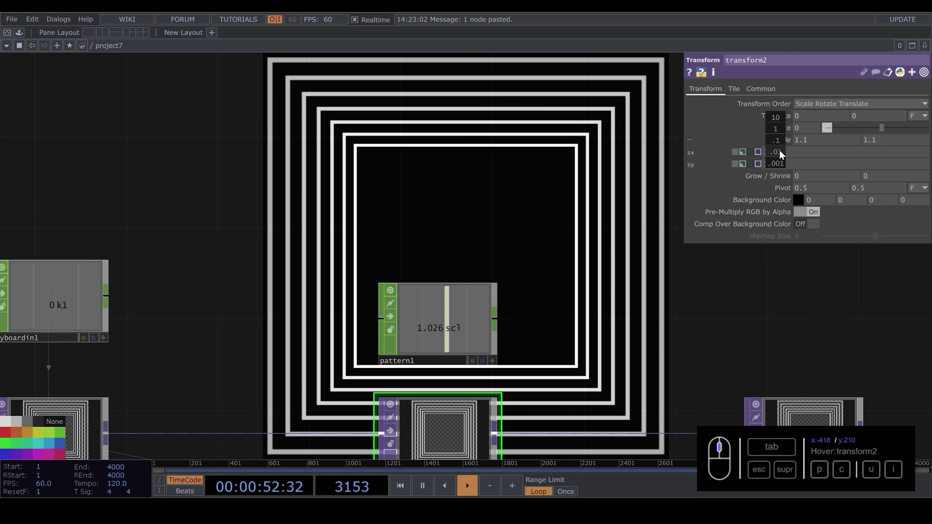
{"action": "middle_click_drag", "start_coordinate": [780, 153], "coordinate": [762, 124]}
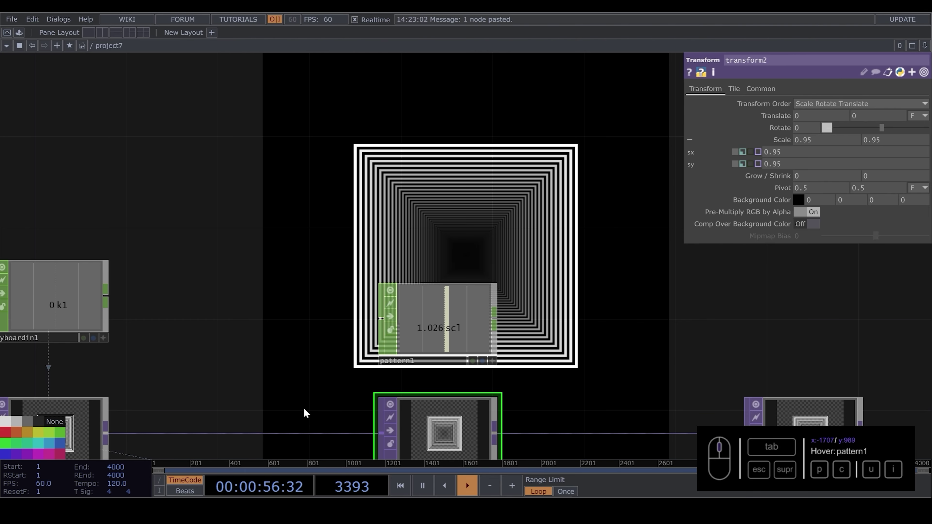
Enlarge the polygon outline by increasing both Radius values of circle1.
{"action": "scroll", "coordinate": [306, 414], "scroll_direction": "down", "scroll_amount": 3}
{"action": "left_click_drag", "start_coordinate": [330, 252], "coordinate": [616, 126]}
{"action": "left_click", "coordinate": [156, 401]}
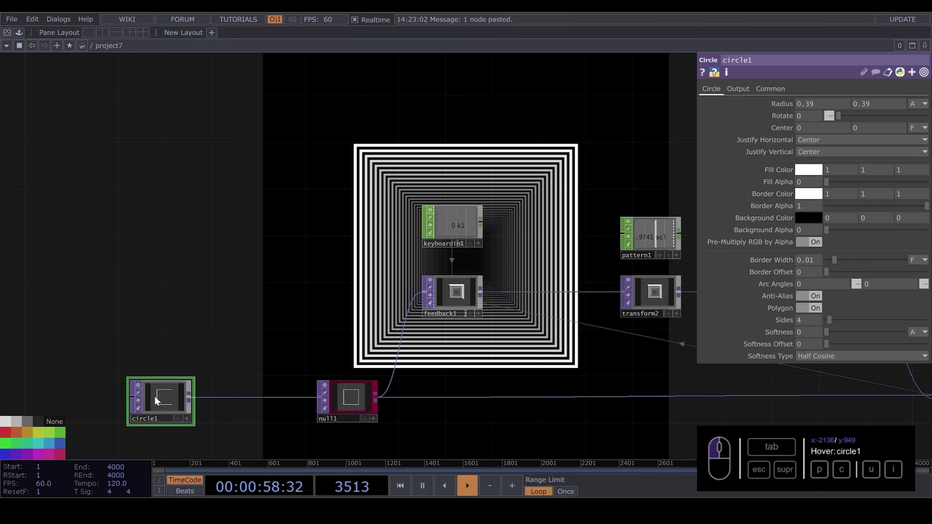
{"action": "mouse_move", "coordinate": [785, 101]}
{"action": "middle_mouse_down"}
{"action": "mouse_move", "coordinate": [787, 116]}
{"action": "mouse_move", "coordinate": [784, 89]}
{"action": "middle_mouse_up"}
Move pattern1 to an empty area above the feedback chain and place a duplicate of it alongside.
{"action": "left_click_drag", "start_coordinate": [530, 167], "coordinate": [424, 314]}
{"action": "scroll", "coordinate": [424, 313], "scroll_direction": "up", "scroll_amount": 2}
{"action": "left_click_drag", "start_coordinate": [428, 240], "coordinate": [264, 115]}
{"action": "key", "text": "ctrl+v"}
{"action": "left_click_drag", "start_coordinate": [242, 197], "coordinate": [355, 115]}
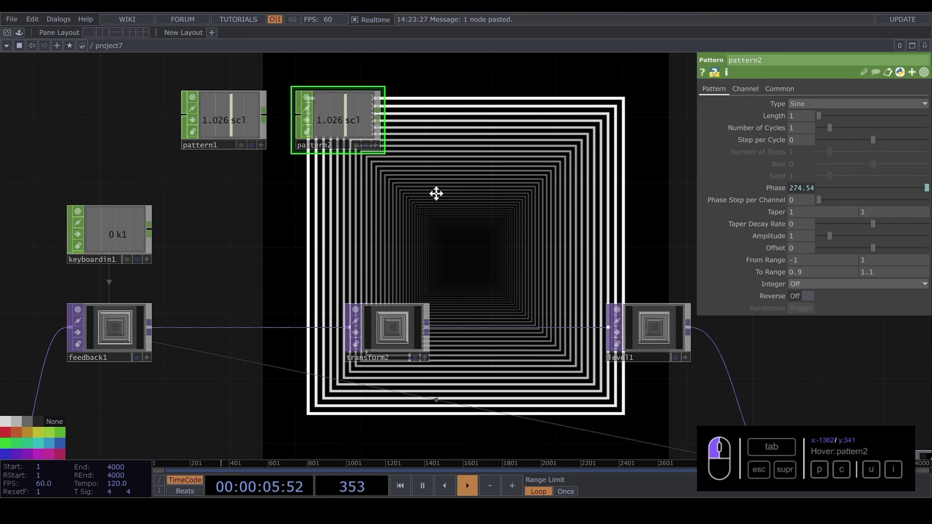
{"action": "left_click_drag", "start_coordinate": [436, 193], "coordinate": [378, 222]}
Try twisting the feedback trail with transform2's Rotate, ending at -5.34.
{"action": "left_click", "coordinate": [357, 337]}
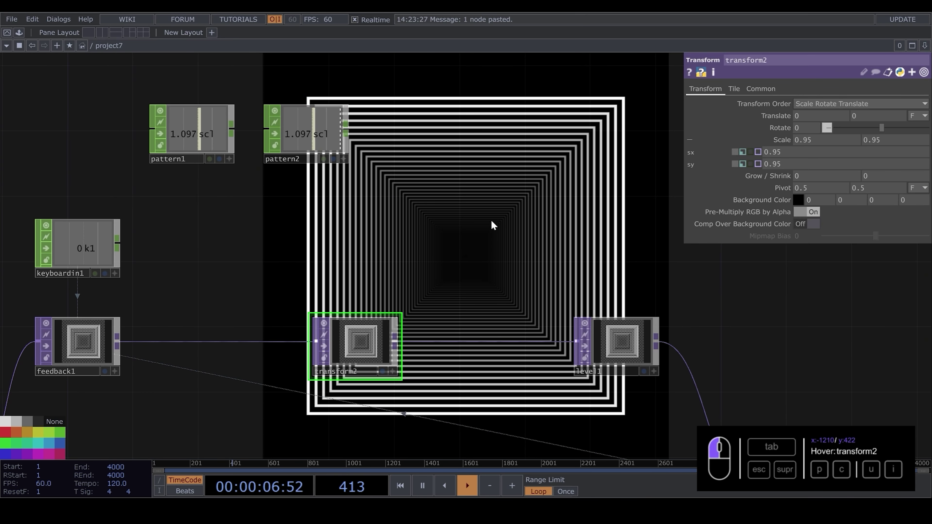
{"action": "left_click", "coordinate": [782, 138]}
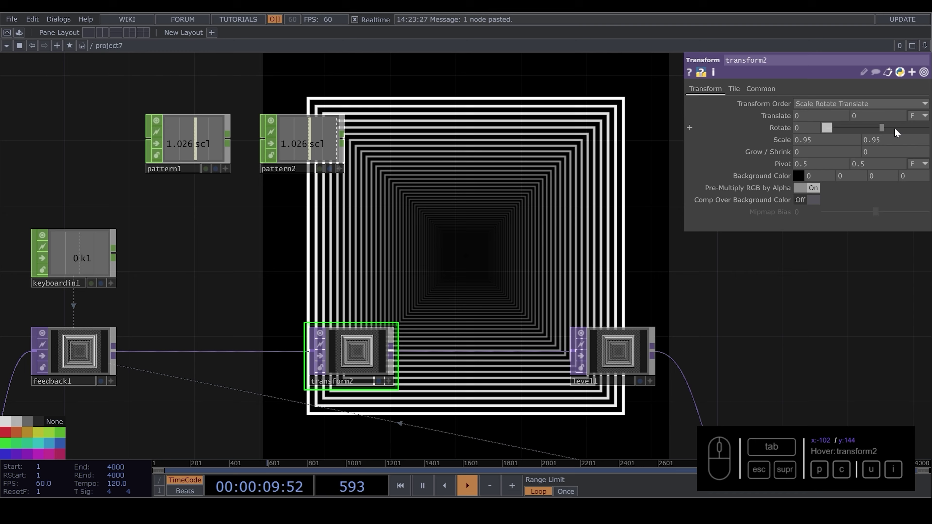
{"action": "middle_click_drag", "start_coordinate": [805, 140], "coordinate": [801, 111]}
{"action": "left_click_drag", "start_coordinate": [569, 176], "coordinate": [562, 217]}
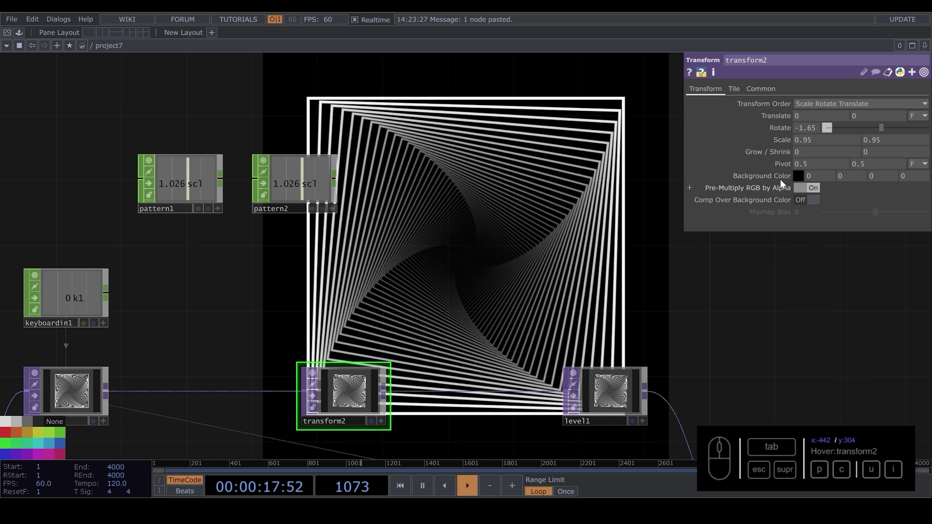
{"action": "mouse_move", "coordinate": [797, 127]}
{"action": "middle_mouse_down"}
{"action": "mouse_move", "coordinate": [799, 107]}
{"action": "mouse_move", "coordinate": [803, 114]}
{"action": "middle_mouse_up"}
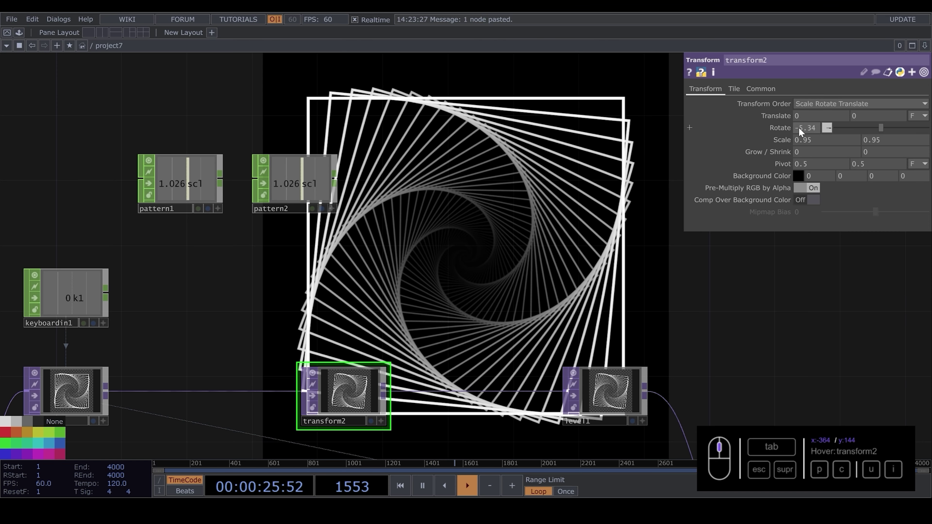
Name pattern2's channel rot and set its To Range from -5 to 5.
{"action": "left_click", "coordinate": [296, 183]}
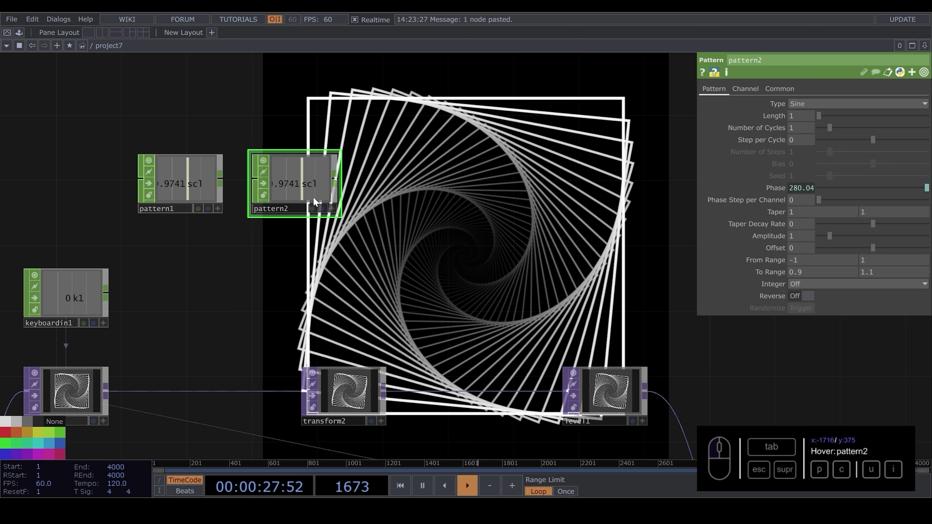
{"action": "left_click", "coordinate": [751, 88]}
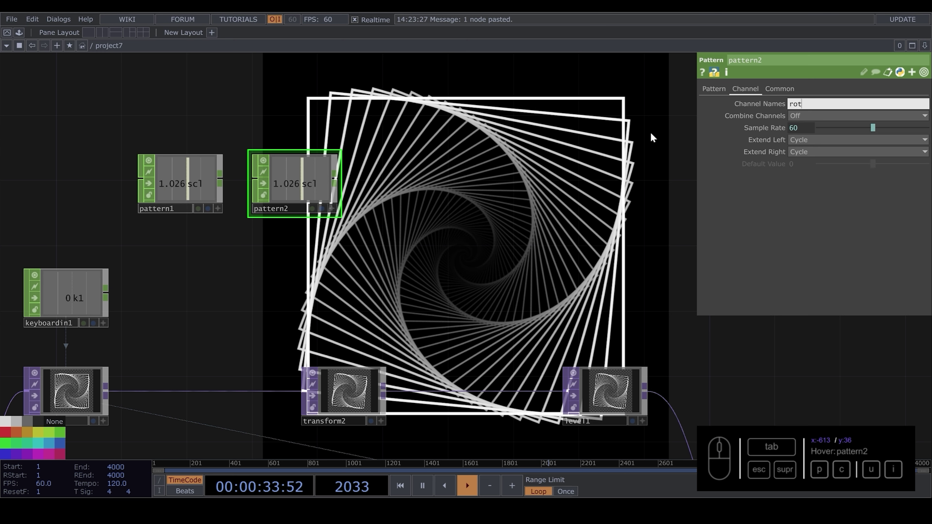
{"action": "left_click", "coordinate": [718, 89]}
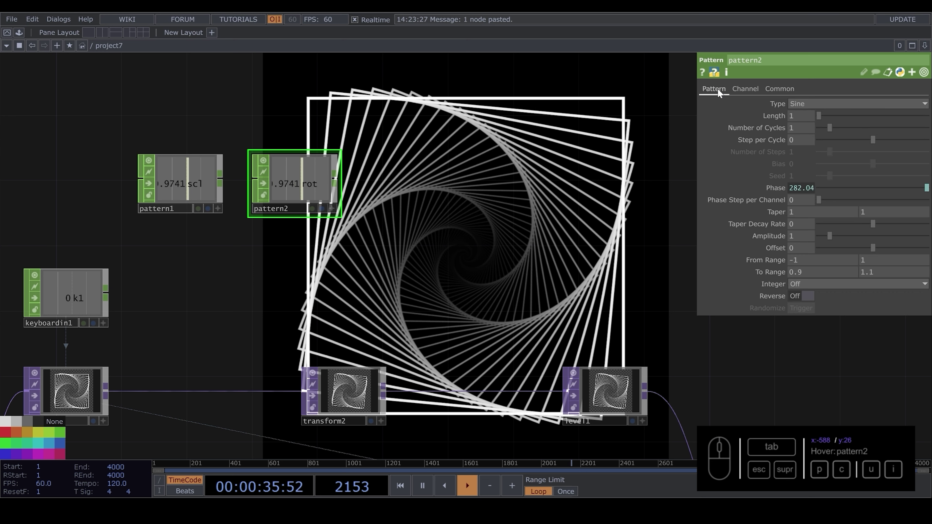
{"action": "left_click", "coordinate": [812, 272]}
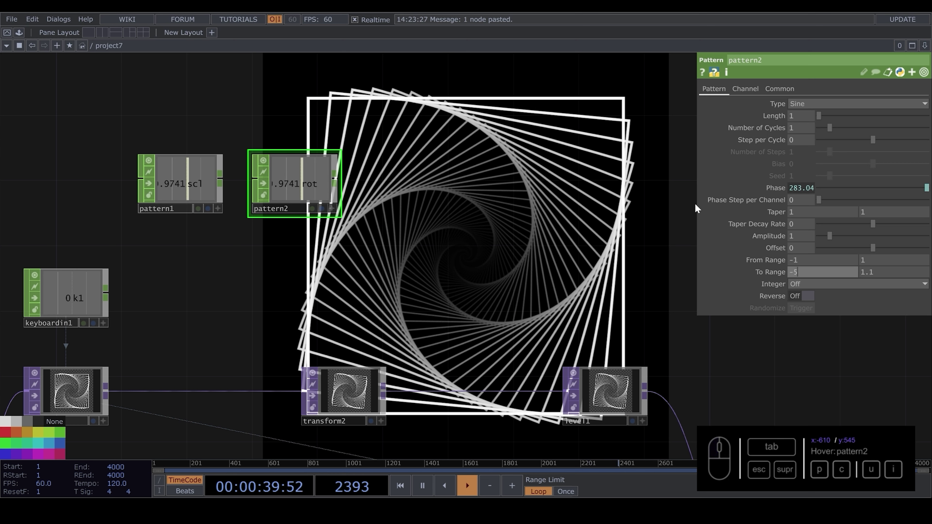
{"action": "type", "text": "-5"}
{"action": "key", "text": "Tab"}
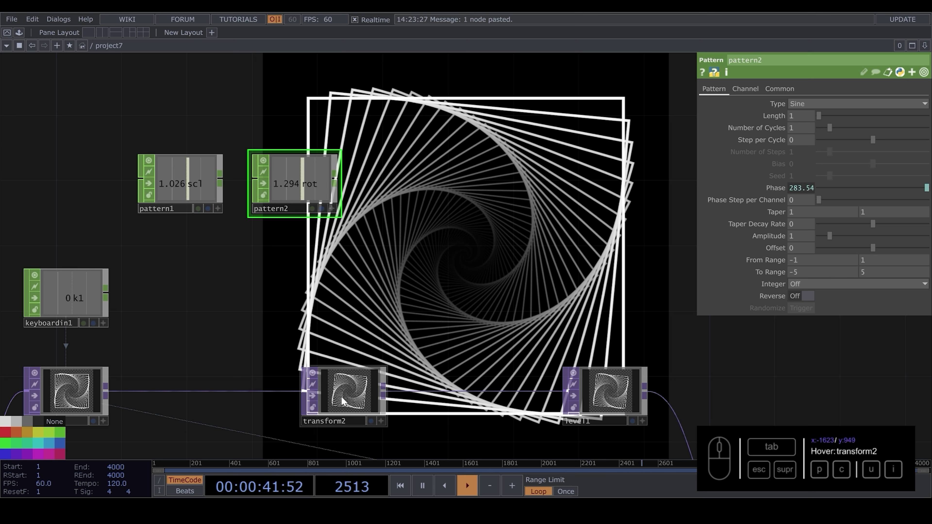
Make pattern2's output active and export its rot channel to transform2's Rotate.
{"action": "left_click", "coordinate": [342, 396]}
{"action": "left_click", "coordinate": [332, 208]}
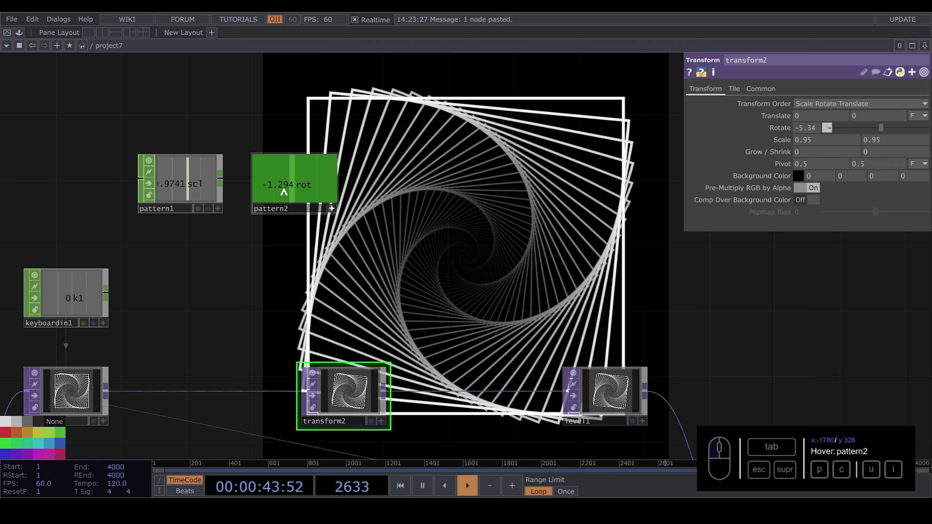
{"action": "left_click_drag", "start_coordinate": [290, 183], "coordinate": [792, 123]}
{"action": "left_click", "coordinate": [797, 131]}
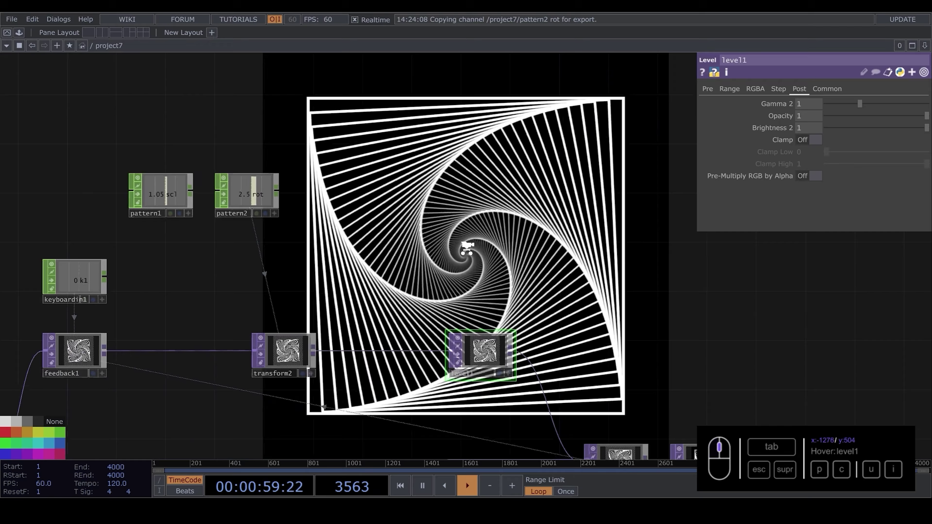
Leave the current container, duplicate project7, and open the copy's network.
{"action": "left_click_drag", "start_coordinate": [395, 254], "coordinate": [497, 252]}
{"action": "key", "text": "u"}
{"action": "left_click_drag", "start_coordinate": [603, 162], "coordinate": [615, 64]}
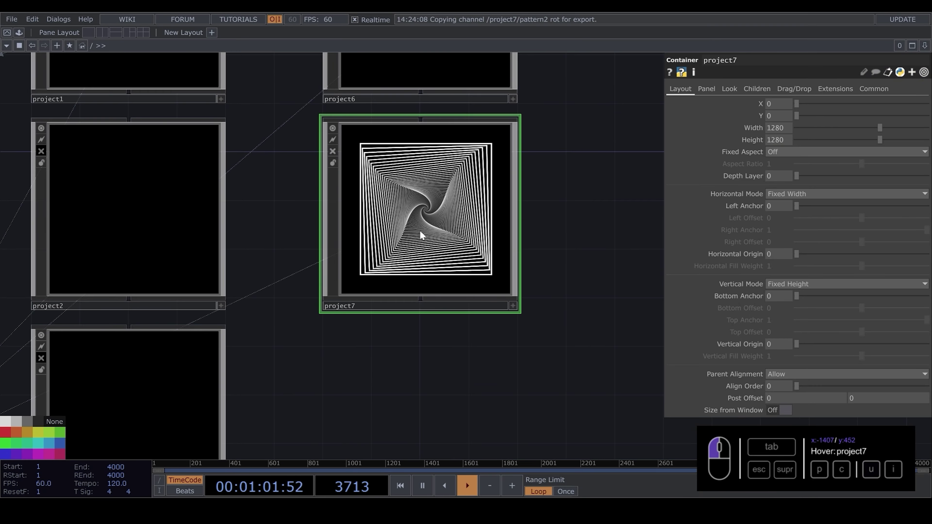
{"action": "key", "text": "ctrl+c"}
{"action": "key", "text": "ctrl+v"}
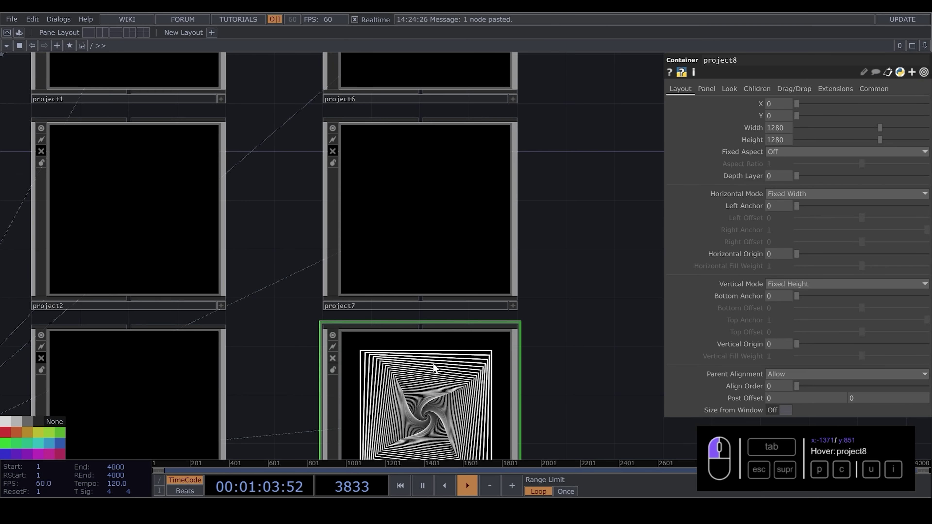
{"action": "key", "text": "i"}
Switch transform2's Rotate from the exported rot channel to a constant 0.
{"action": "left_click_drag", "start_coordinate": [432, 353], "coordinate": [485, 339]}
{"action": "left_click", "coordinate": [419, 331]}
{"action": "left_click", "coordinate": [783, 128]}
{"action": "left_click", "coordinate": [739, 140]}
{"action": "left_click", "coordinate": [785, 129]}
Move pattern1 and pattern2 together to the left to free space beside them.
{"action": "left_click_drag", "start_coordinate": [521, 213], "coordinate": [525, 184]}
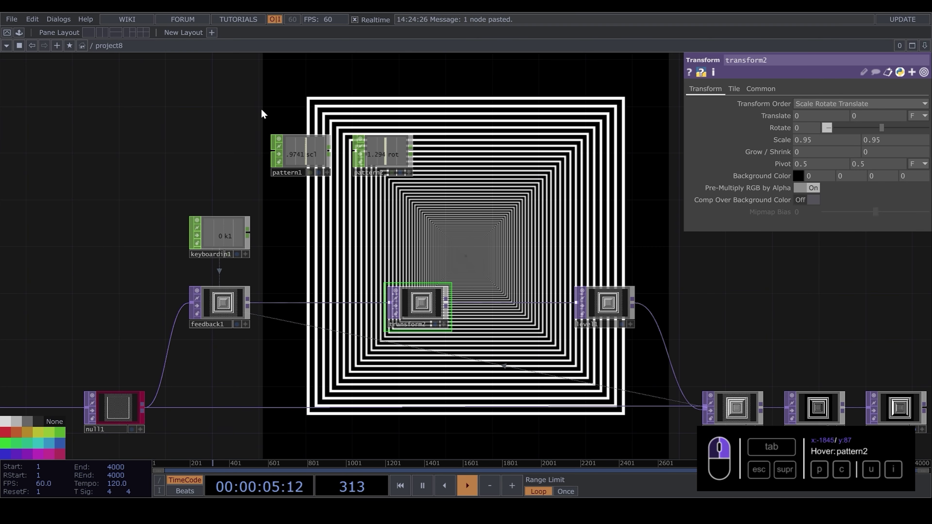
{"action": "left_click_drag", "start_coordinate": [262, 114], "coordinate": [416, 180]}
{"action": "left_click_drag", "start_coordinate": [381, 154], "coordinate": [310, 154]}
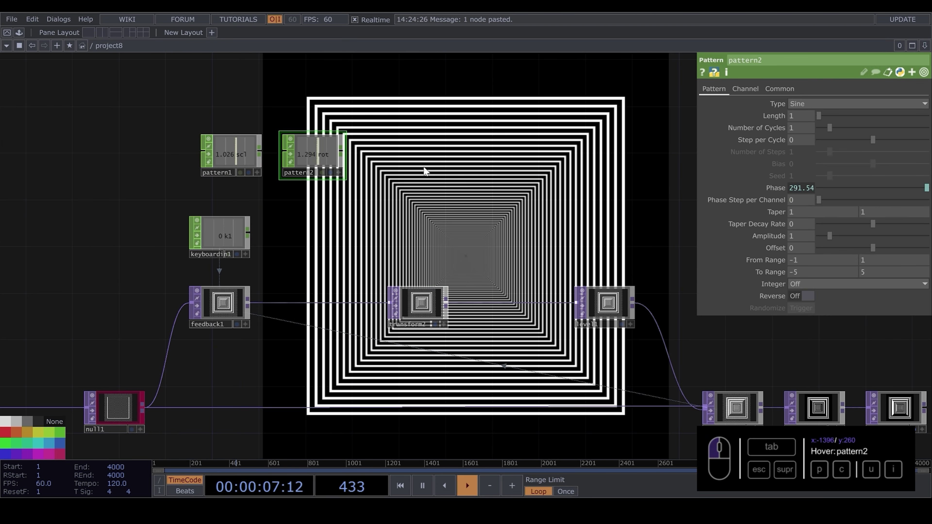
Duplicate pattern2 and place the copy to its right in the row of patterns.
{"action": "scroll", "coordinate": [424, 171], "scroll_direction": "up", "scroll_amount": 2}
{"action": "key", "text": "ctrl+c"}
{"action": "key", "text": "ctrl+v"}
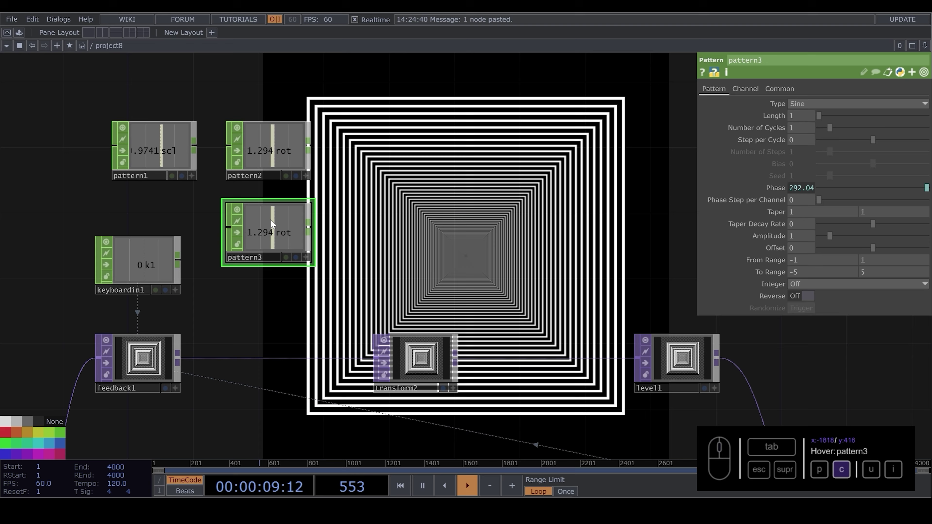
{"action": "left_click_drag", "start_coordinate": [270, 219], "coordinate": [403, 140]}
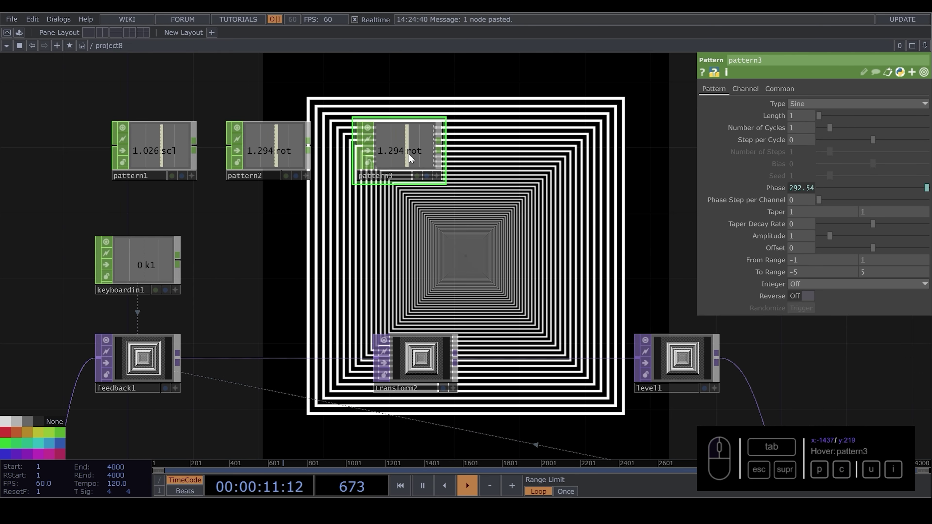
{"action": "scroll", "coordinate": [409, 153], "scroll_direction": "up", "scroll_amount": 2}
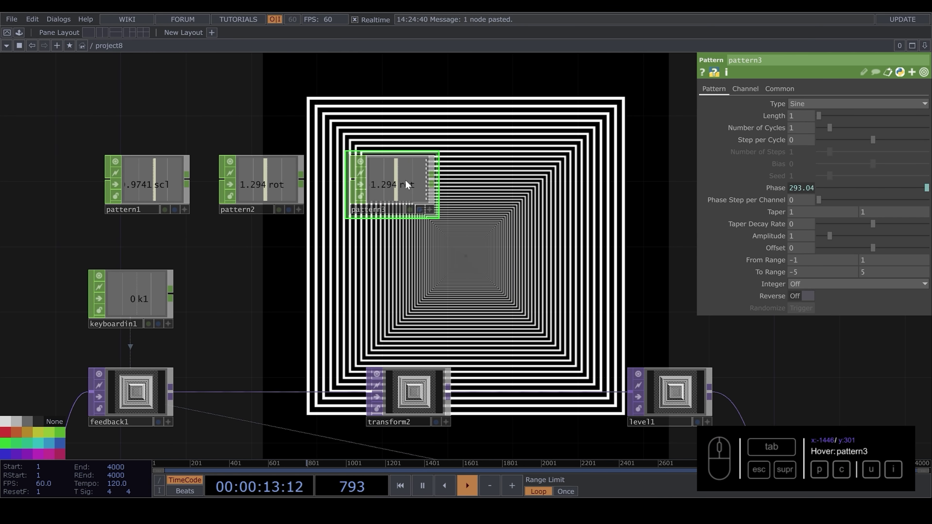
Test transform2's Translate X by scrubbing it in 0.01 increments through 0.03 to -0.02.
{"action": "left_click_drag", "start_coordinate": [406, 184], "coordinate": [401, 210]}
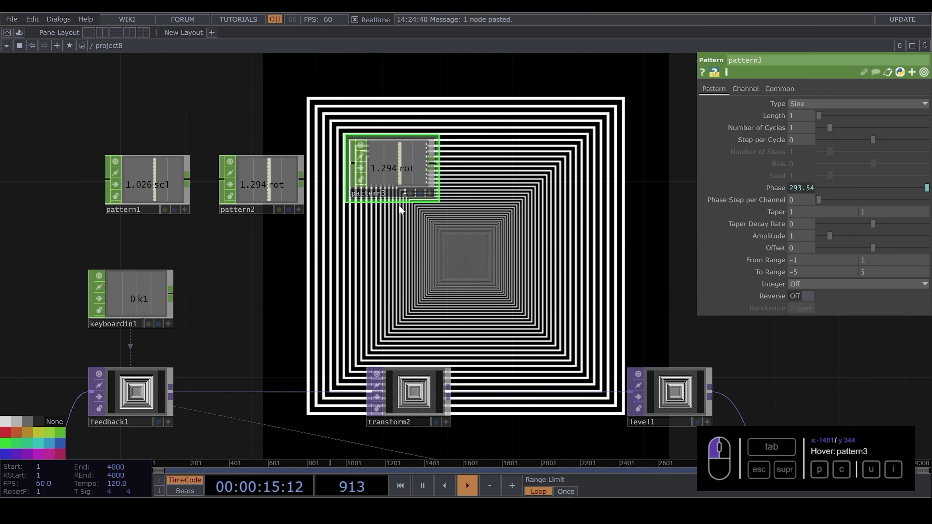
{"action": "left_click", "coordinate": [411, 389]}
{"action": "left_click_drag", "start_coordinate": [518, 229], "coordinate": [377, 293]}
{"action": "middle_click_drag", "start_coordinate": [809, 113], "coordinate": [828, 128]}
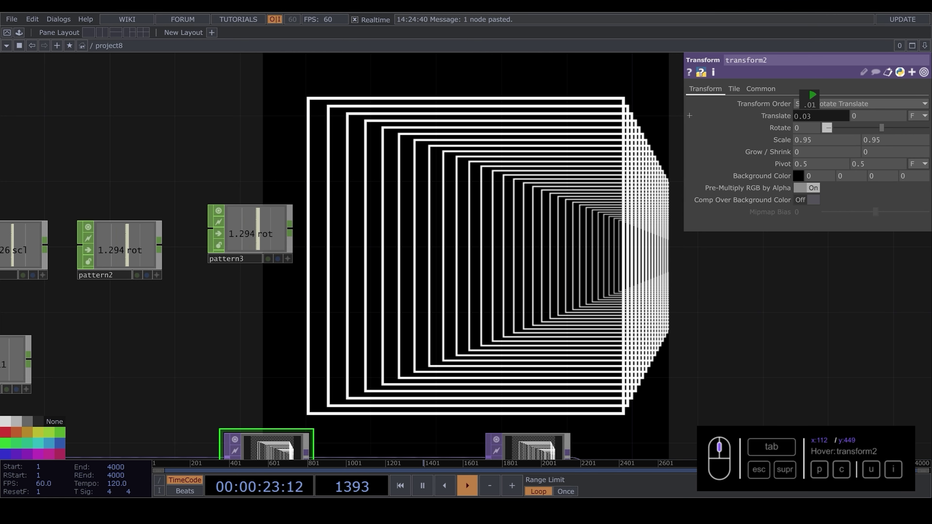
{"action": "middle_click_drag", "start_coordinate": [828, 128], "coordinate": [793, 128]}
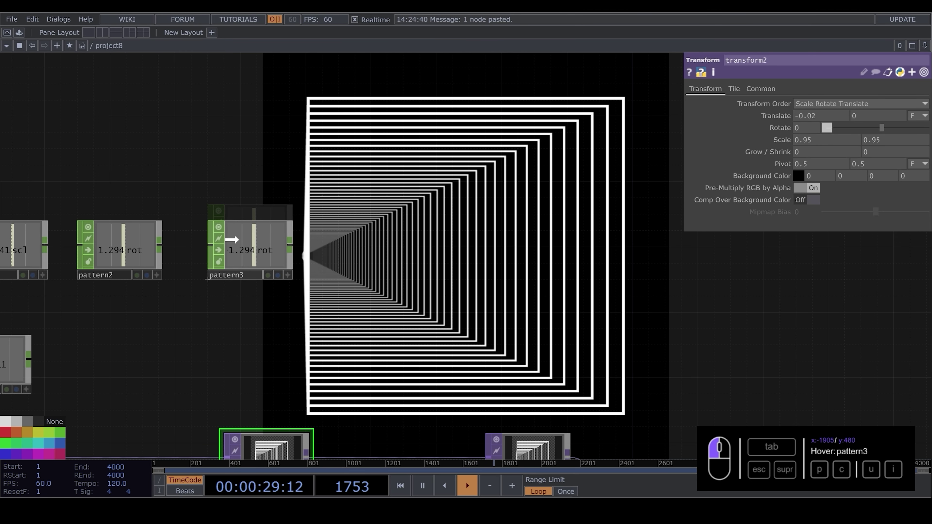
Rename the channel of pattern3 to tx.
{"action": "left_click", "coordinate": [249, 253]}
{"action": "left_click", "coordinate": [745, 89]}
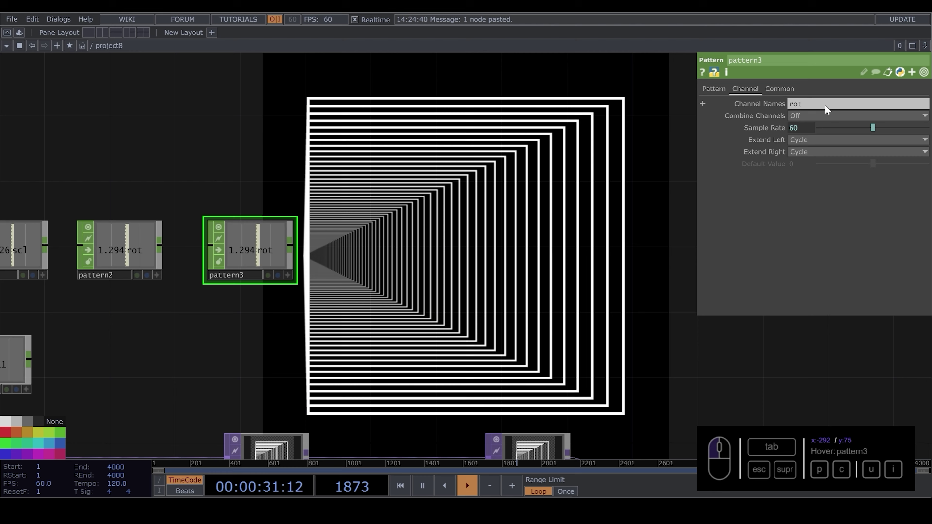
{"action": "type", "text": "tx"}
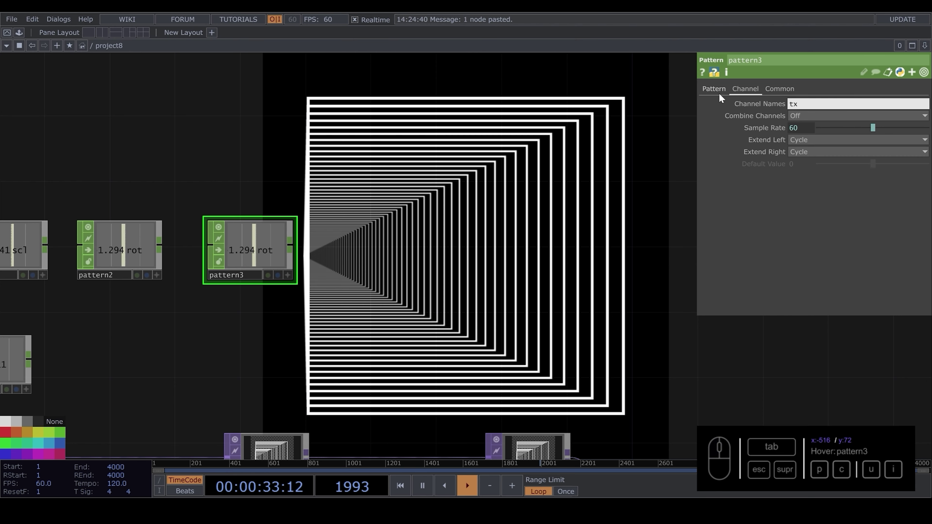
Set pattern3's To Range to -0.03 and 0.03, and export its tx channel to transform2's Translate X.
{"action": "left_click", "coordinate": [717, 86]}
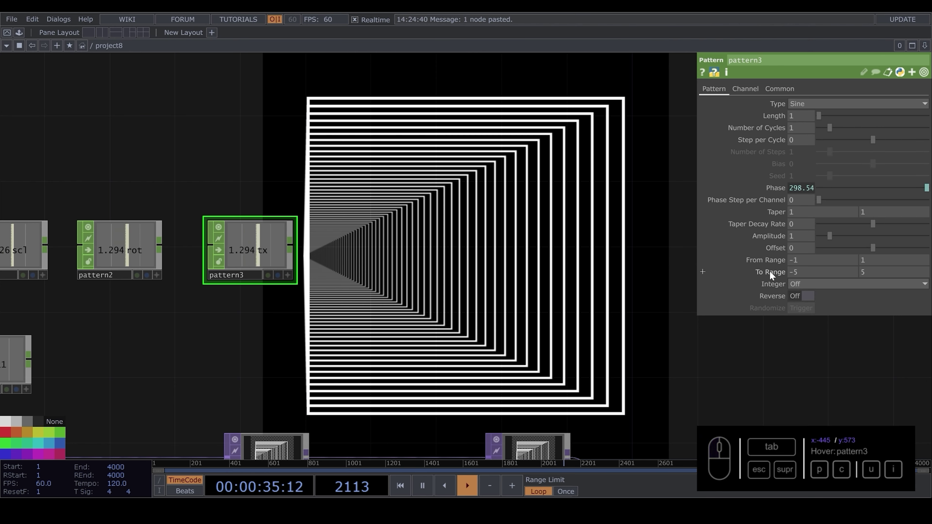
{"action": "left_click", "coordinate": [780, 272]}
{"action": "left_click_drag", "start_coordinate": [771, 260], "coordinate": [772, 214]}
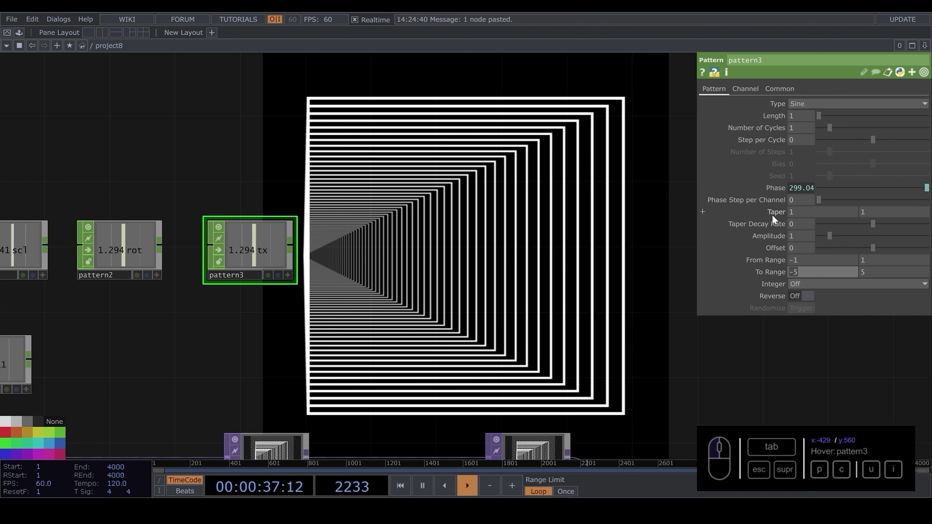
{"action": "key", "text": "Tab"}
{"action": "type", "text": "0.03"}
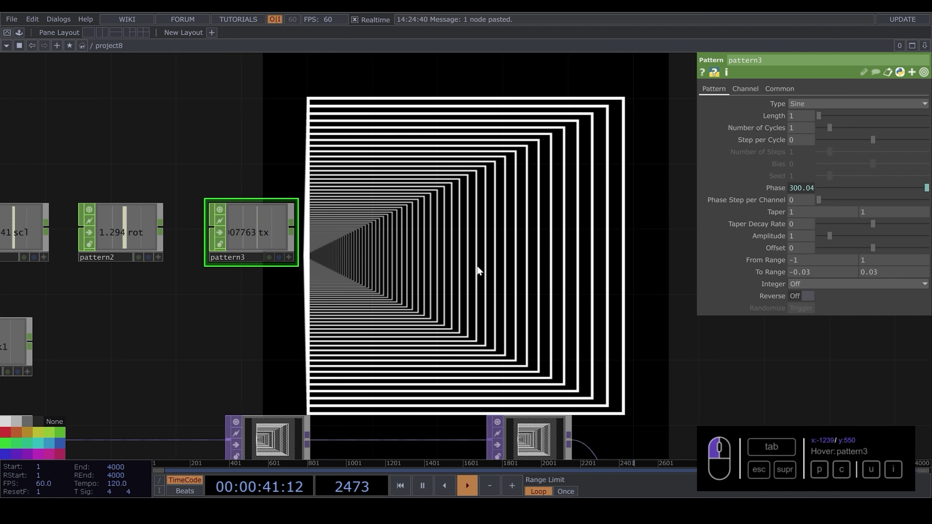
{"action": "left_click", "coordinate": [272, 447]}
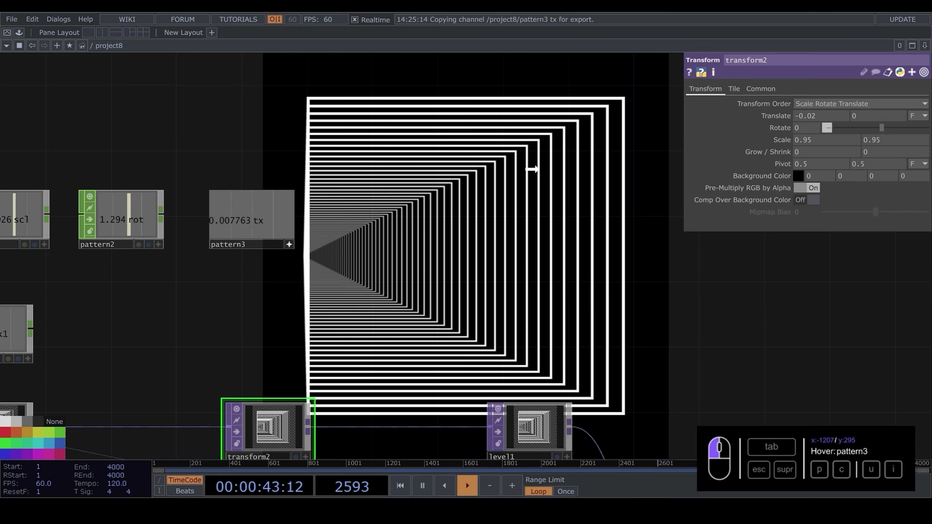
{"action": "left_click", "coordinate": [820, 111]}
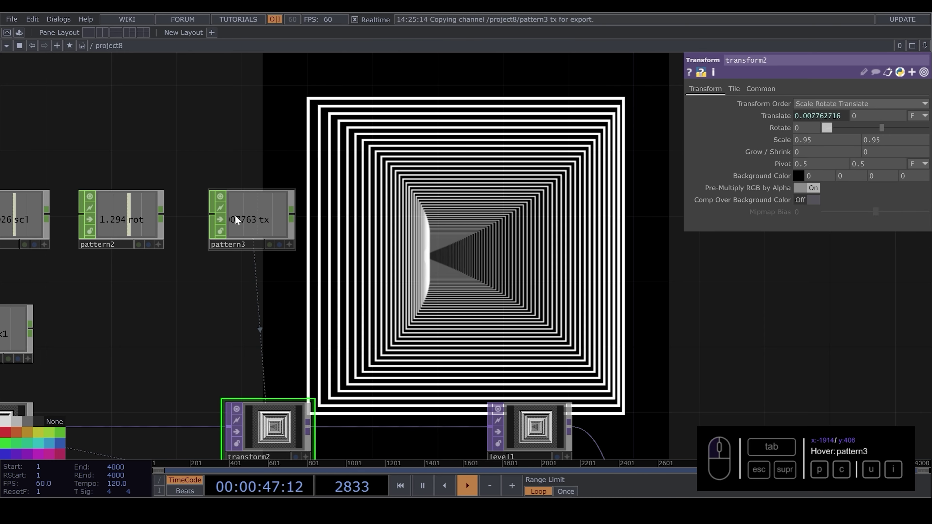
Duplicate pattern3 below the original and rename the copy's channel to ty.
{"action": "left_click", "coordinate": [266, 220]}
{"action": "key", "text": "ctrl+c"}
{"action": "key", "text": "ctrl+v"}
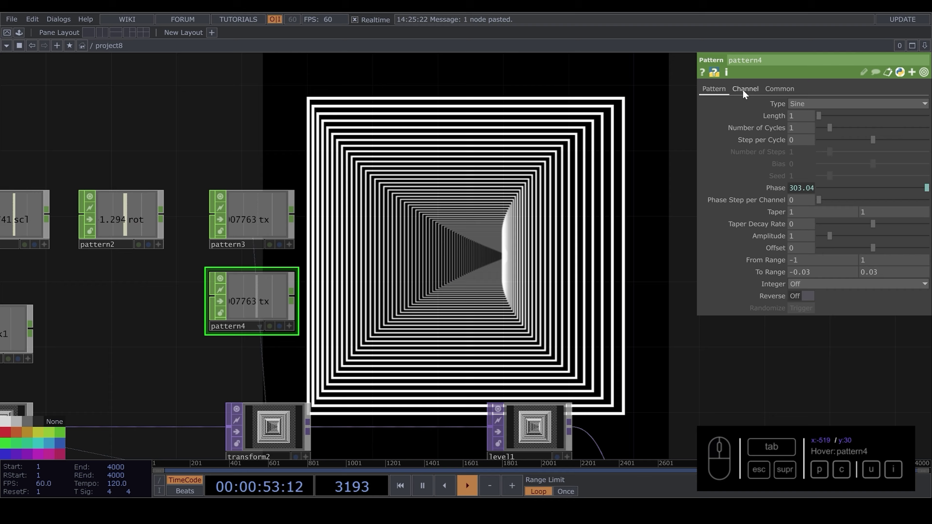
{"action": "left_click", "coordinate": [743, 91]}
{"action": "left_click", "coordinate": [805, 104]}
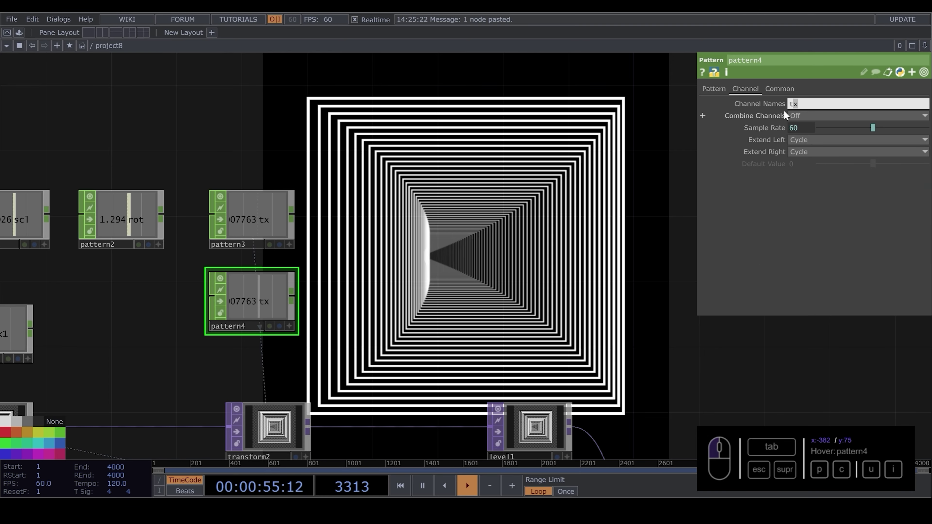
{"action": "left_click", "coordinate": [714, 89]}
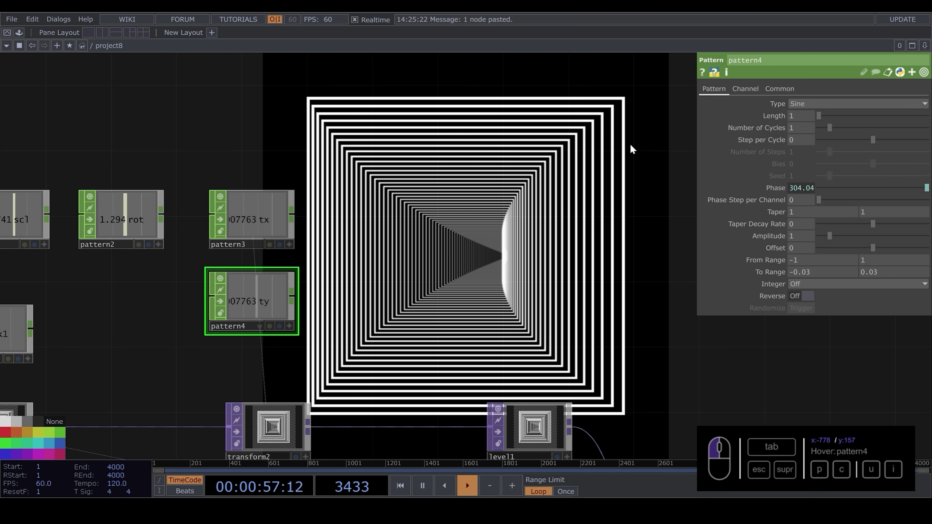
Export pattern4's ty channel to transform2's Translate Y.
{"action": "left_click_drag", "start_coordinate": [294, 367], "coordinate": [288, 340]}
{"action": "left_click", "coordinate": [263, 404]}
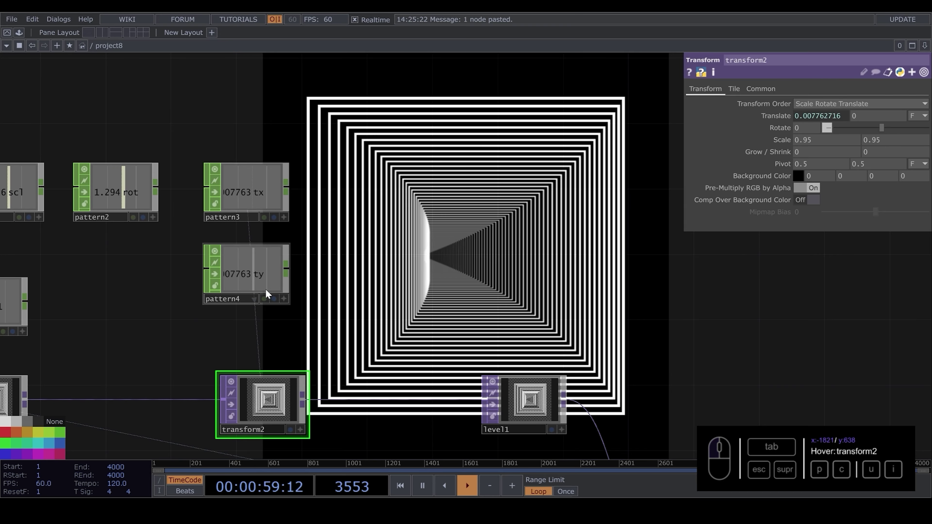
{"action": "left_click", "coordinate": [284, 299]}
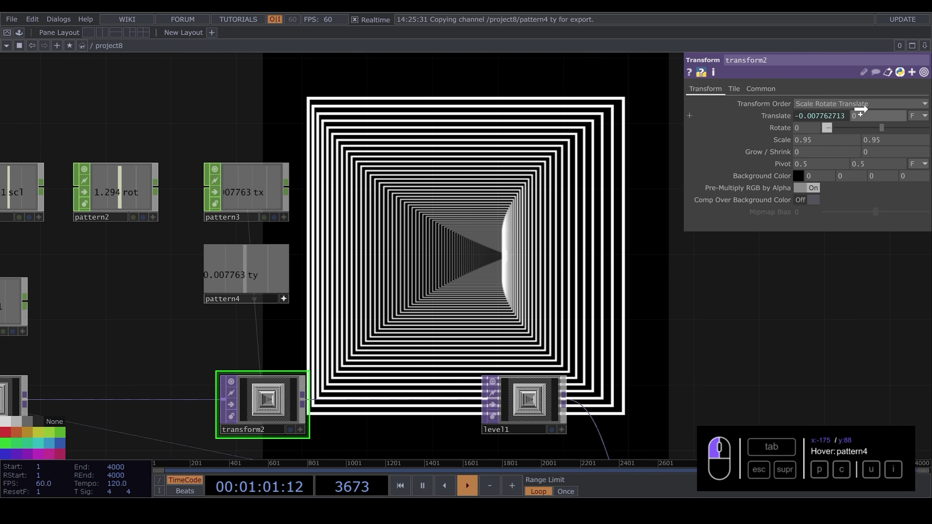
{"action": "left_click_drag", "start_coordinate": [860, 109], "coordinate": [861, 116]}
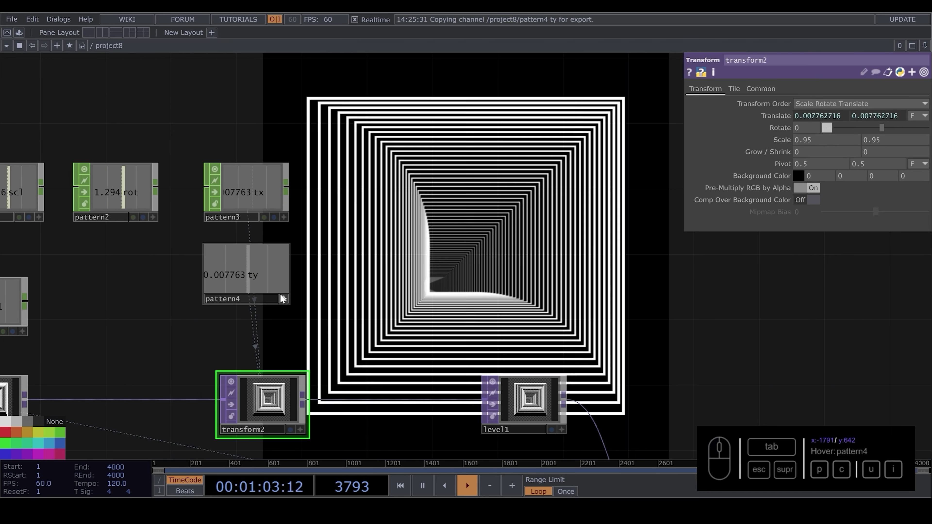
Set pattern4's To Range to -0.02 and 0.02 and its Phase Step per Channel to 0.197.
{"action": "left_click", "coordinate": [285, 299]}
{"action": "left_click", "coordinate": [239, 279]}
{"action": "left_click", "coordinate": [875, 272]}
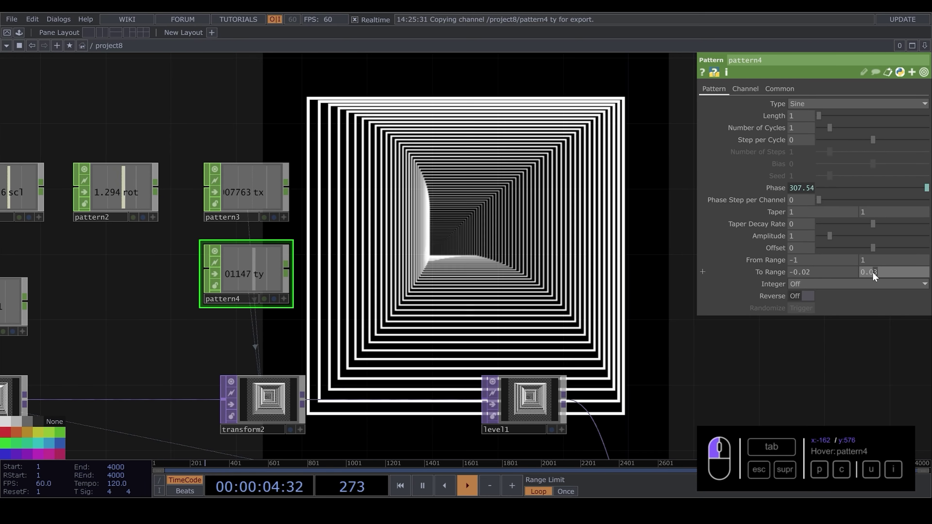
{"action": "key", "text": "BackSpace"}
{"action": "type", "text": "2"}
{"action": "key", "text": "Return"}
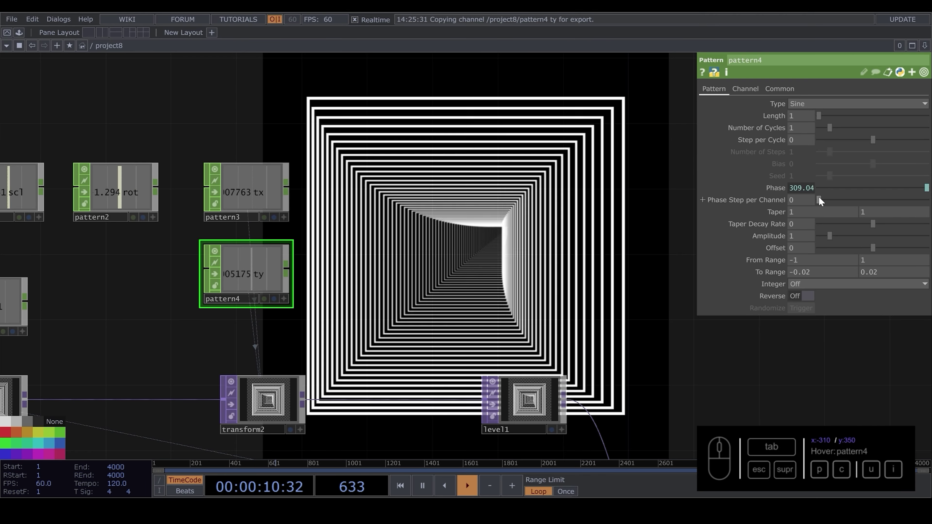
{"action": "left_click_drag", "start_coordinate": [819, 200], "coordinate": [841, 201]}
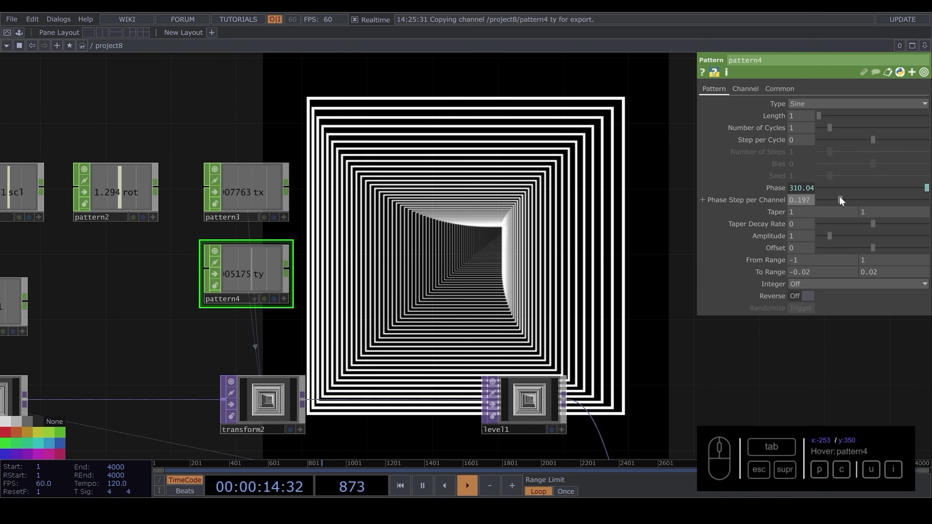
Leave the current container, duplicate project8, and open the copy's network.
{"action": "scroll", "coordinate": [448, 280], "scroll_direction": "down", "scroll_amount": 5}
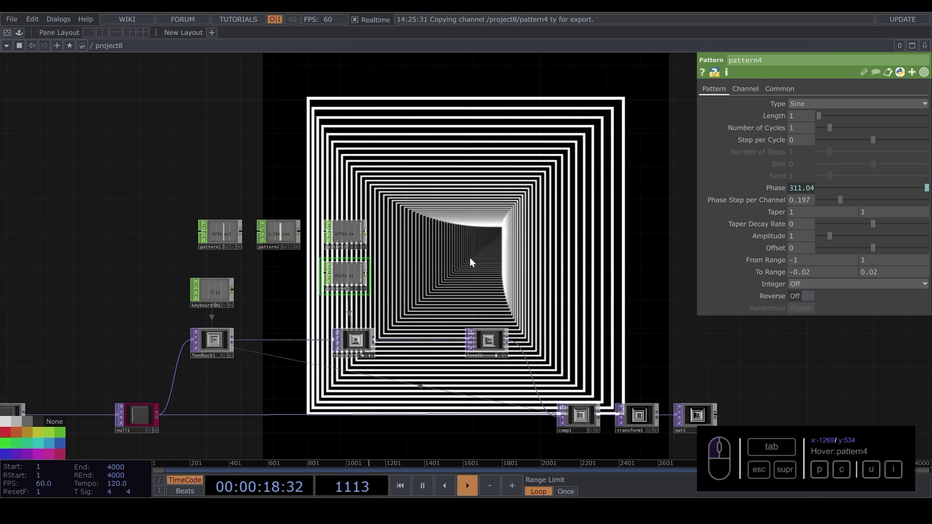
{"action": "key", "text": "u"}
{"action": "key", "text": "ctrl+c"}
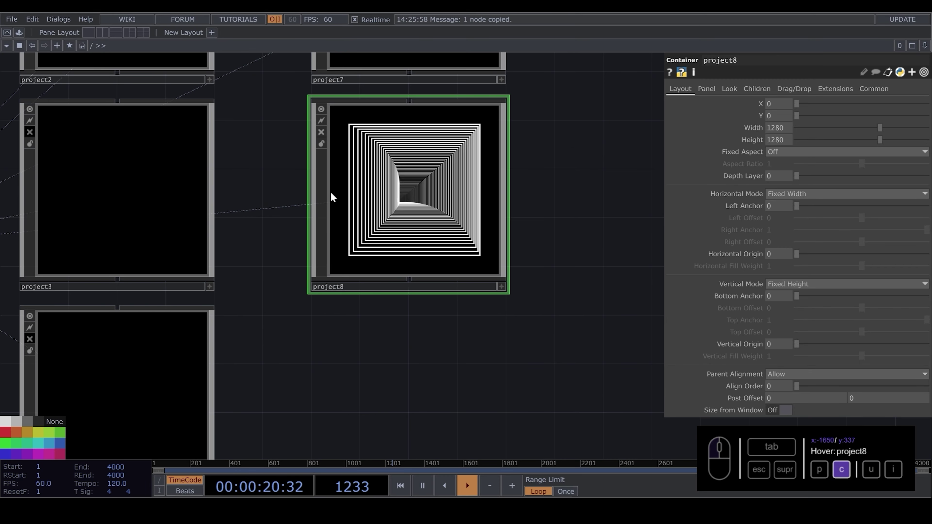
{"action": "key", "text": "ctrl+v"}
{"action": "key", "text": "i"}
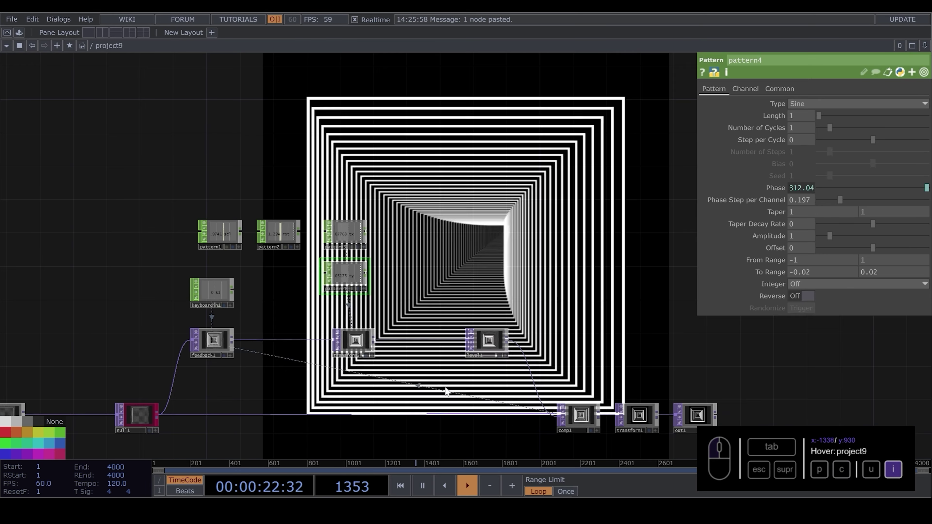
Switch transform2's Translate X and Y from the exported tx and ty channels to constant values of 0.
{"action": "scroll", "coordinate": [318, 256], "scroll_direction": "up", "scroll_amount": 2}
{"action": "left_click", "coordinate": [368, 372]}
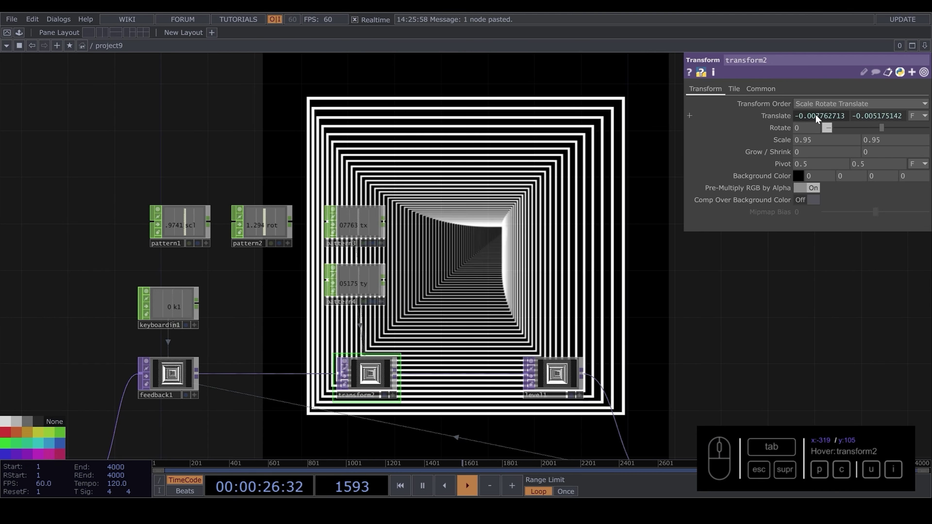
{"action": "left_click", "coordinate": [770, 116]}
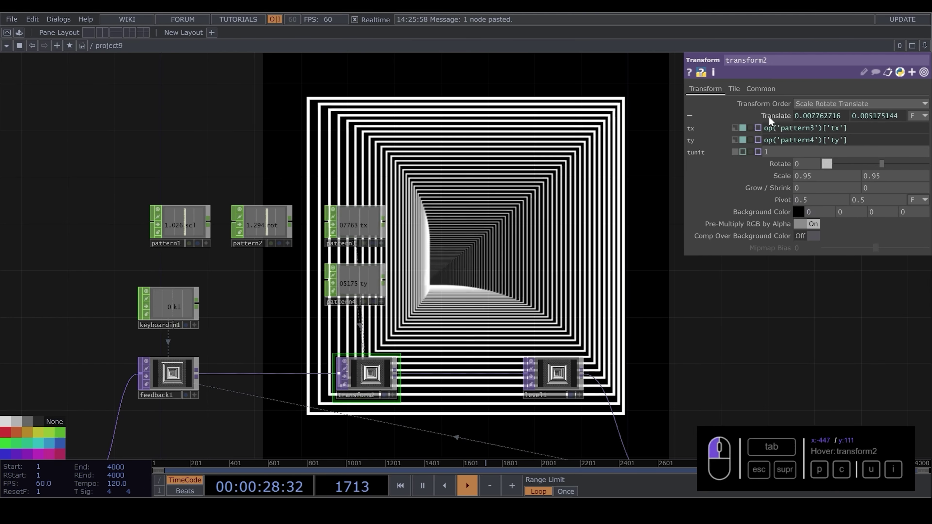
{"action": "left_click", "coordinate": [735, 127]}
{"action": "left_click", "coordinate": [735, 139]}
{"action": "left_click", "coordinate": [774, 116]}
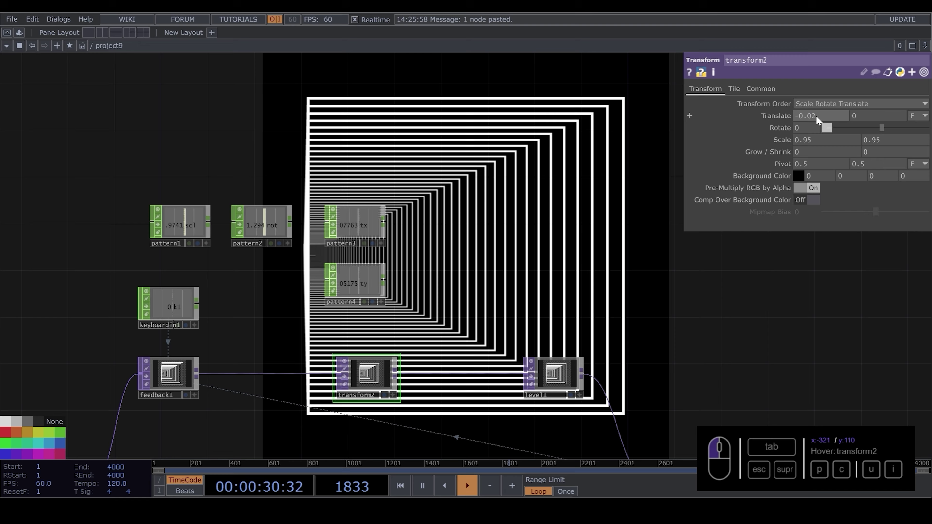
Move the rot, tx and ty patterns to the right, and place pattern1 above transform2 beside them.
{"action": "left_click_drag", "start_coordinate": [437, 177], "coordinate": [233, 317]}
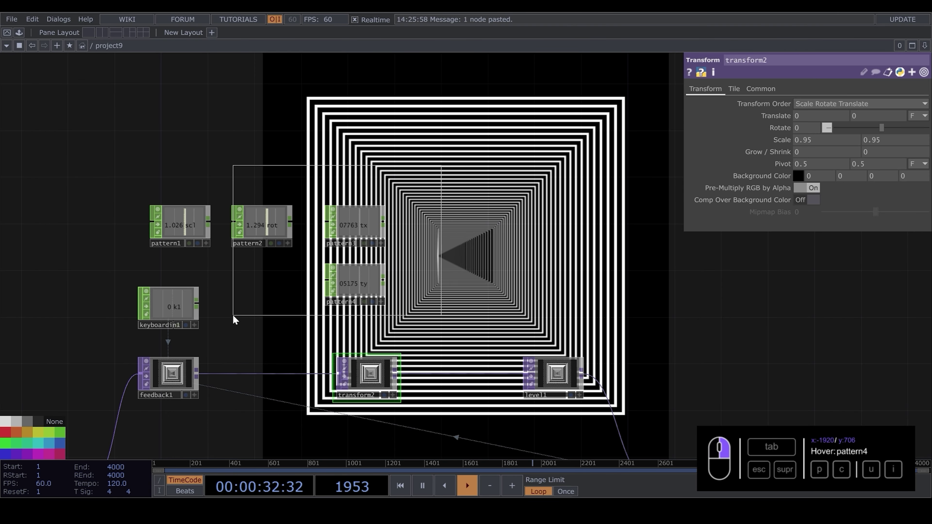
{"action": "left_click_drag", "start_coordinate": [353, 301], "coordinate": [504, 290]}
{"action": "left_click_drag", "start_coordinate": [172, 234], "coordinate": [332, 222]}
Rename the channel of pattern1 to sclX.
{"action": "scroll", "coordinate": [332, 223], "scroll_direction": "up", "scroll_amount": 3}
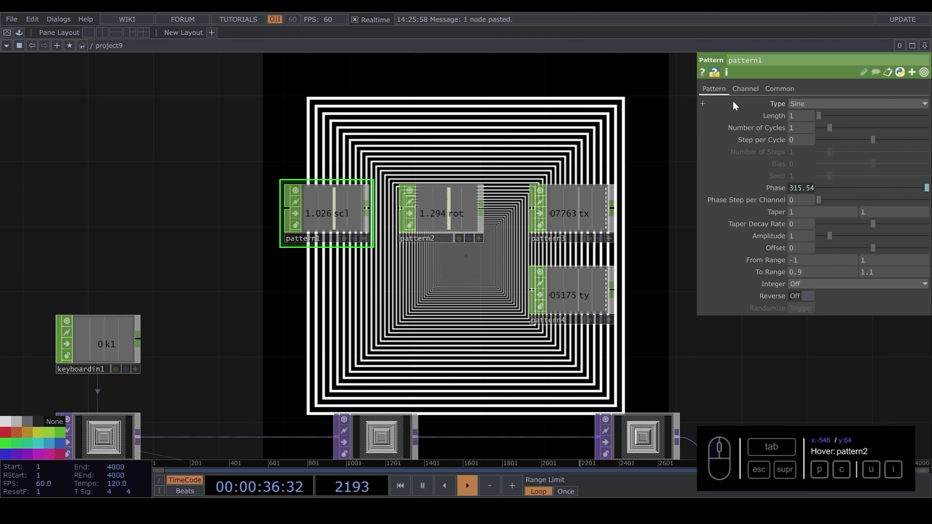
{"action": "left_click", "coordinate": [745, 88]}
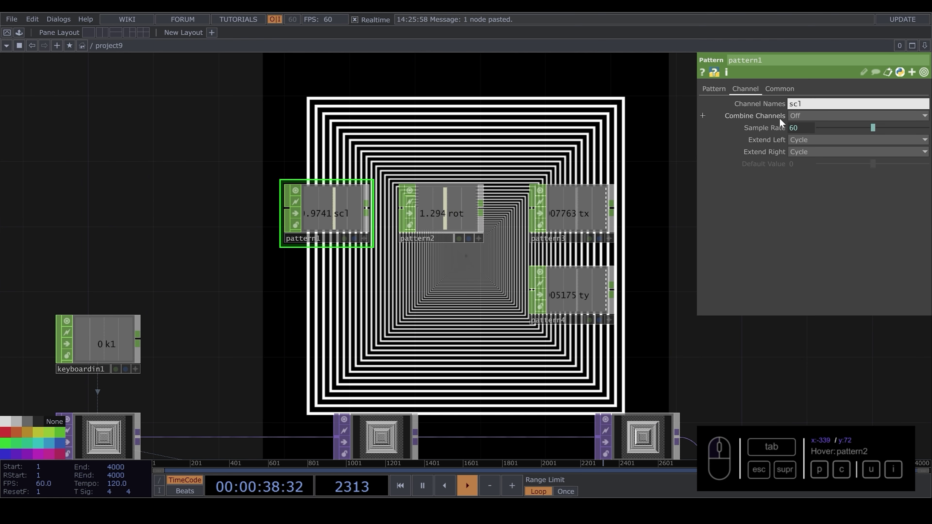
{"action": "type", "text": "x"}
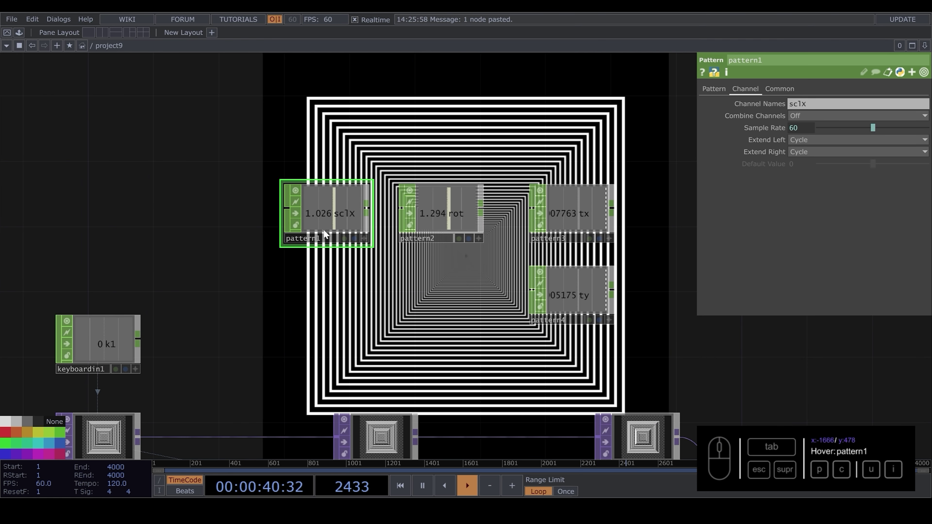
Duplicate pattern1 below the original and rename the copy's channel to sclY.
{"action": "key", "text": "ctrl+c"}
{"action": "key", "text": "ctrl+v"}
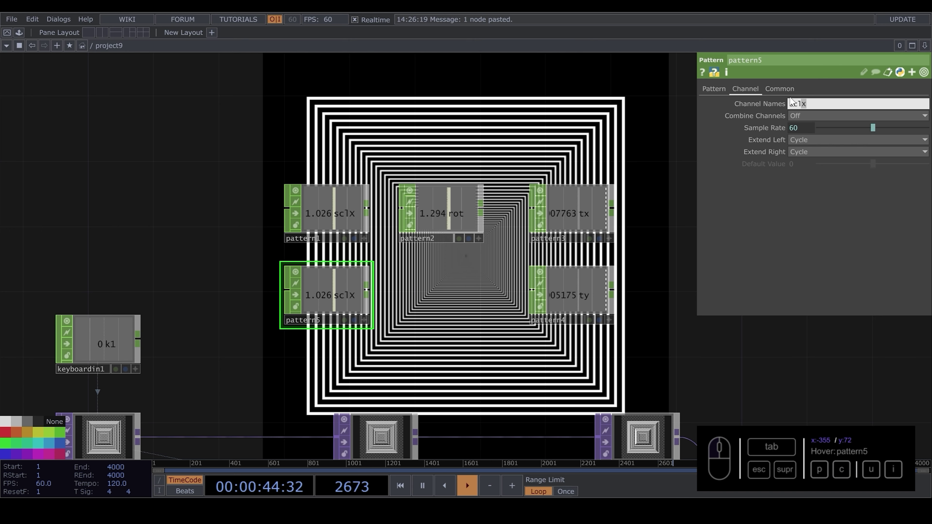
{"action": "left_click", "coordinate": [714, 90]}
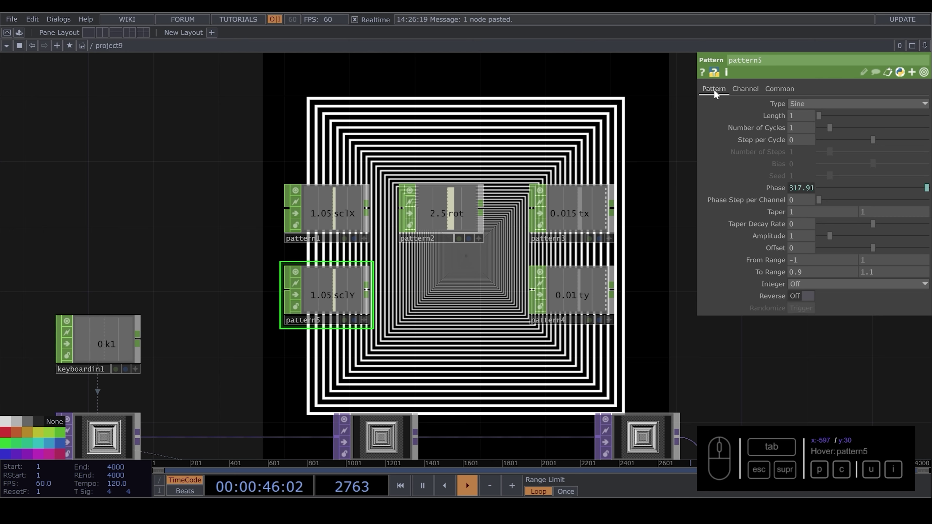
Export pattern1's sclX channel to transform2's Scale X and go back up out of the container.
{"action": "left_click", "coordinate": [372, 426]}
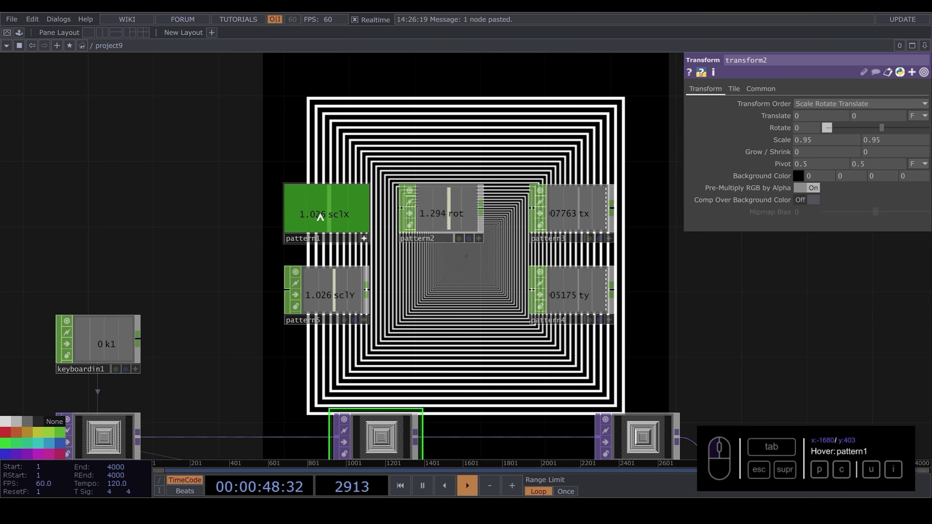
{"action": "left_click_drag", "start_coordinate": [817, 140], "coordinate": [825, 135]}
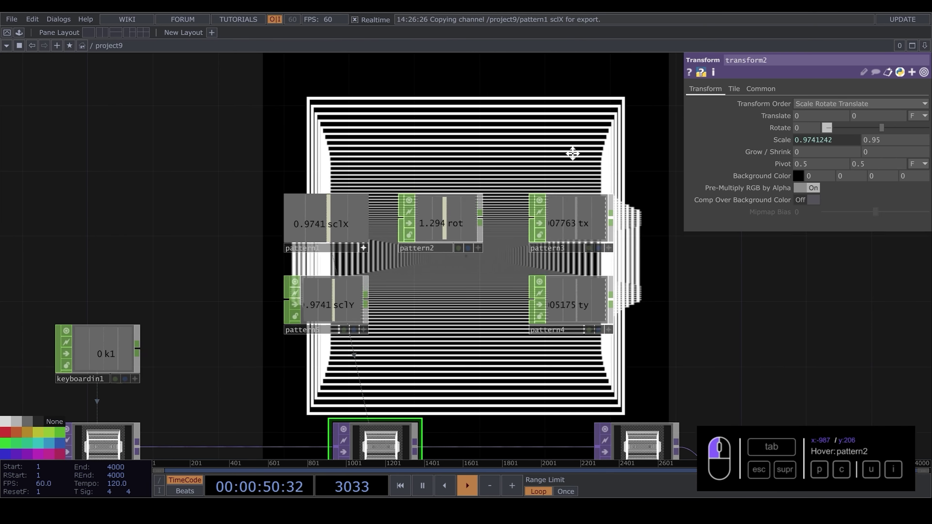
{"action": "left_click_drag", "start_coordinate": [572, 152], "coordinate": [603, 318]}
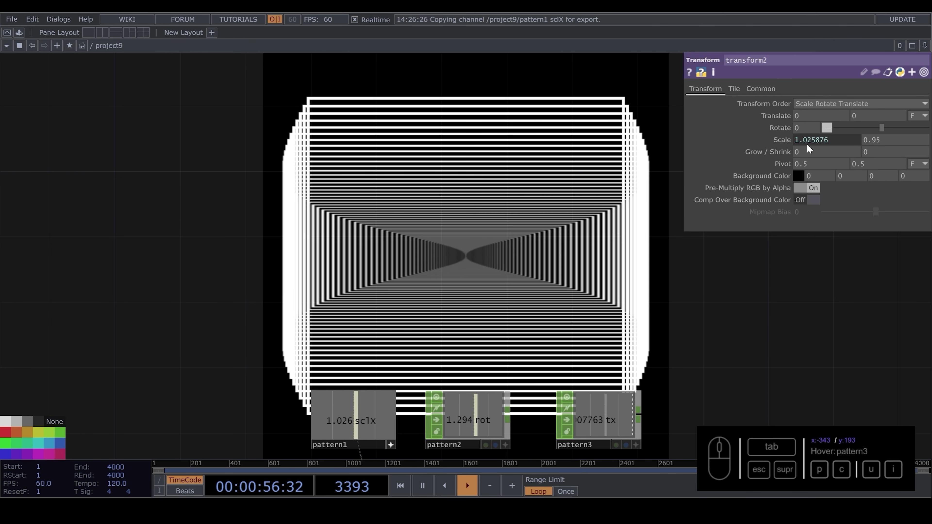
{"action": "left_click_drag", "start_coordinate": [615, 221], "coordinate": [586, 162]}
{"action": "key", "text": "u"}
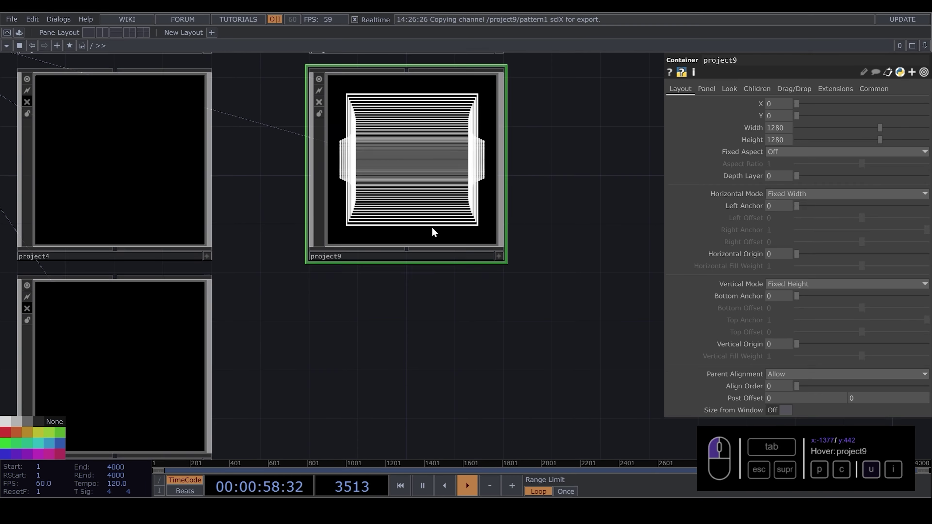
Duplicate the project9 container below the original and go inside the copy.
{"action": "key", "text": "ctrl+c"}
{"action": "key", "text": "ctrl+v"}
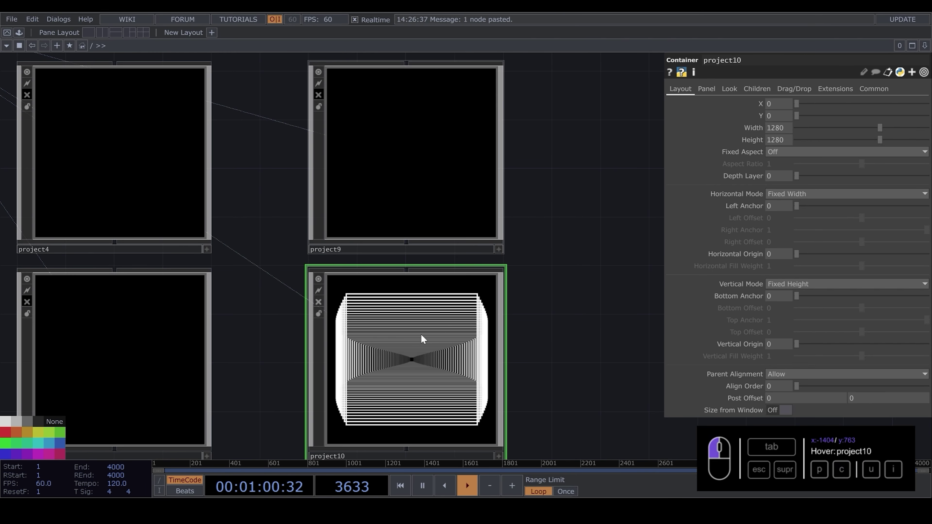
{"action": "key", "text": "i"}
Export pattern5's sclY channel to transform2's Scale Y.
{"action": "left_click_drag", "start_coordinate": [360, 377], "coordinate": [353, 273]}
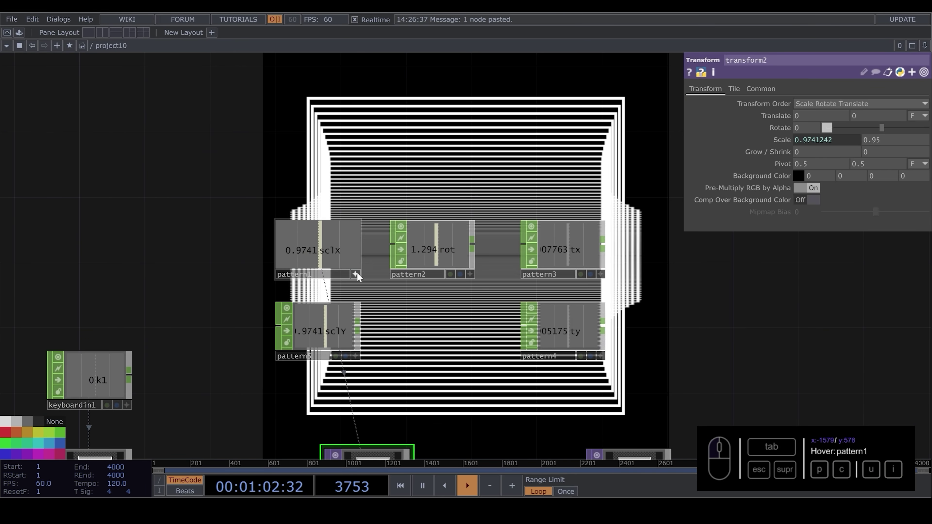
{"action": "left_click_drag", "start_coordinate": [395, 412], "coordinate": [394, 309]}
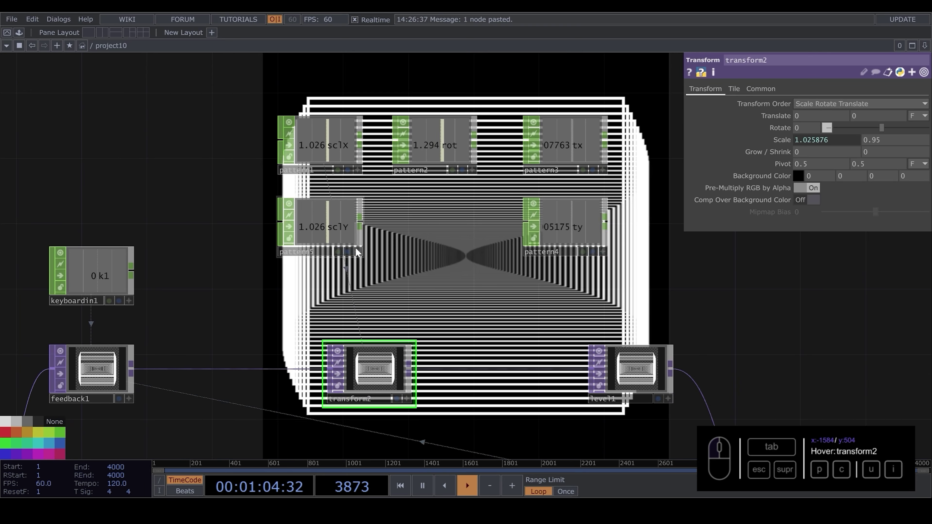
{"action": "left_click_drag", "start_coordinate": [316, 241], "coordinate": [884, 136]}
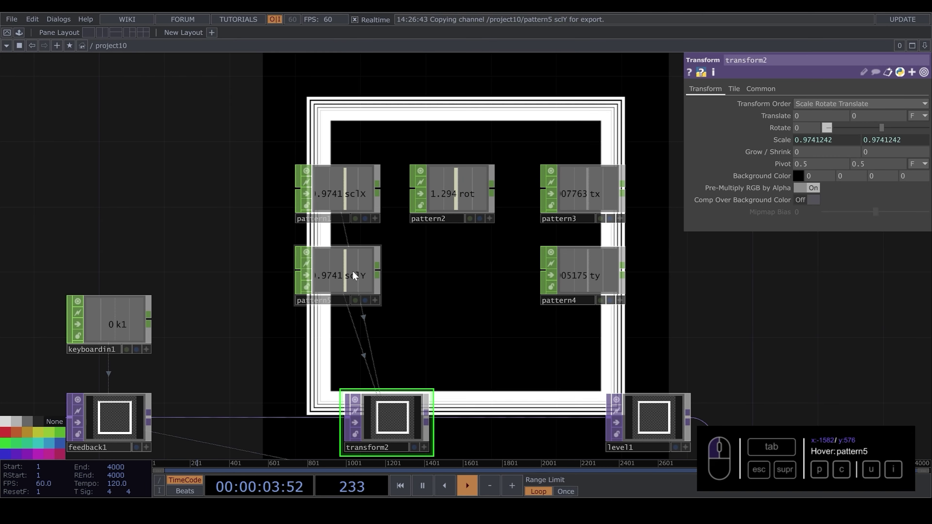
Set the To Range of pattern5, the sclY pattern, to 0.8 and 1.2.
{"action": "left_click", "coordinate": [351, 273]}
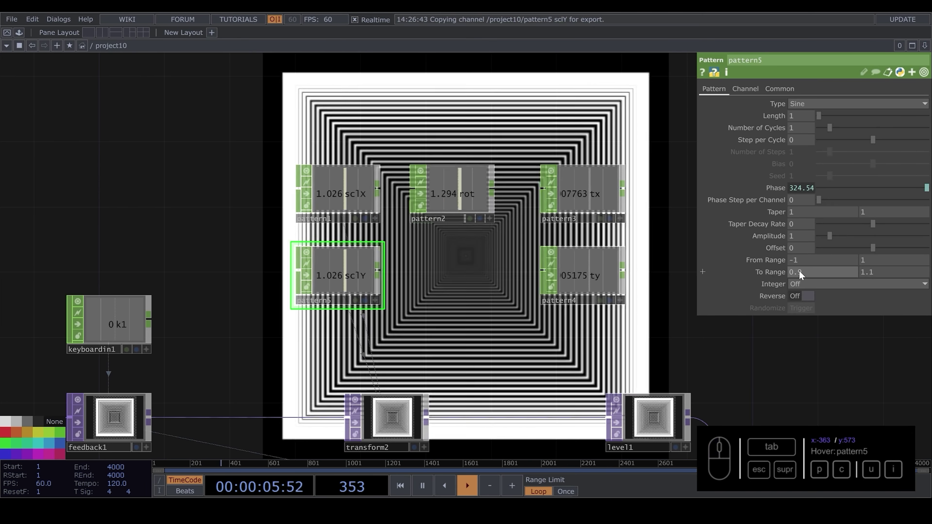
{"action": "left_click", "coordinate": [797, 270]}
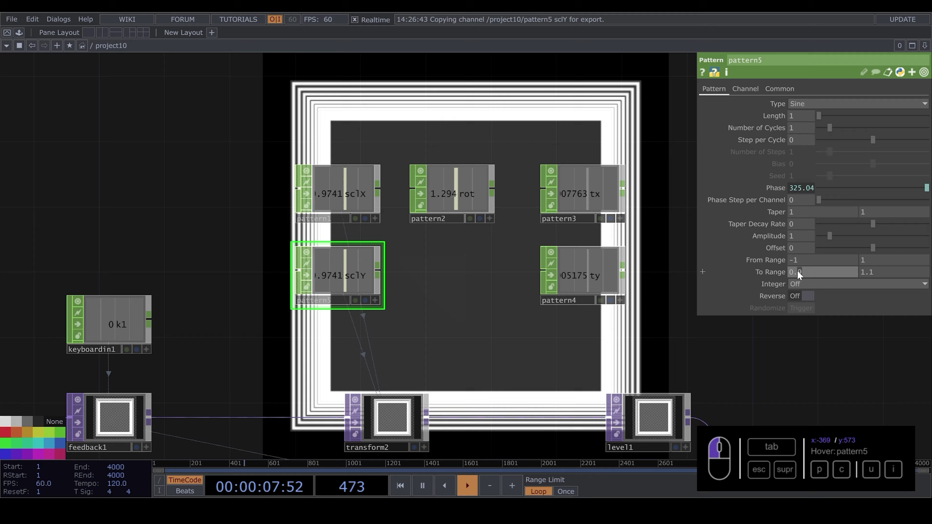
{"action": "type", "text": "8"}
{"action": "key", "text": "Tab"}
{"action": "type", "text": "1.2"}
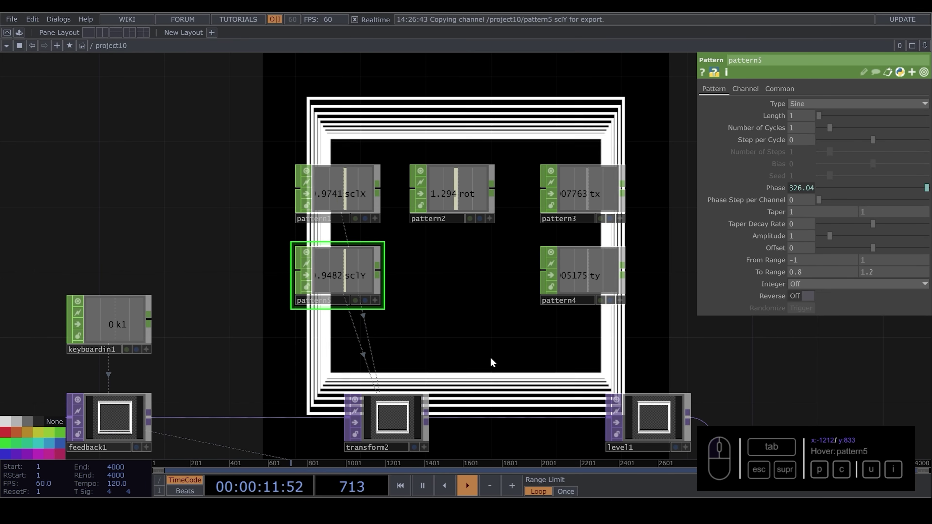
Lower the upper To Range value of pattern5 to 0.9.
{"action": "scroll", "coordinate": [489, 357], "scroll_direction": "down", "scroll_amount": 5}
{"action": "left_click_drag", "start_coordinate": [511, 293], "coordinate": [516, 300]}
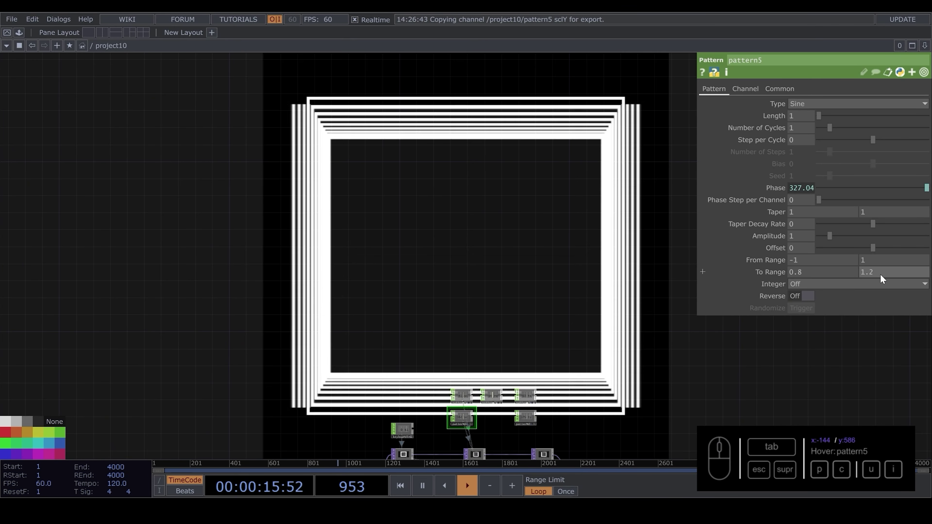
{"action": "left_click_drag", "start_coordinate": [879, 272], "coordinate": [838, 272]}
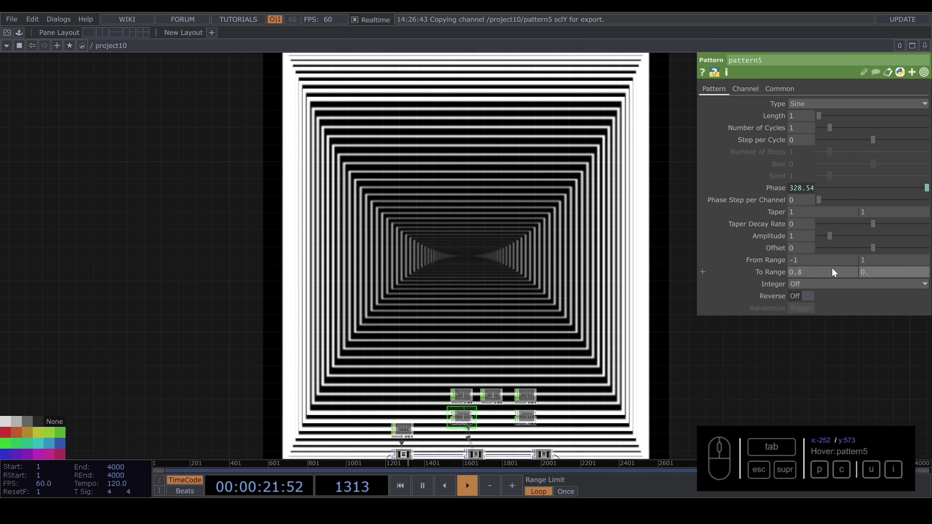
{"action": "type", "text": "0.9"}
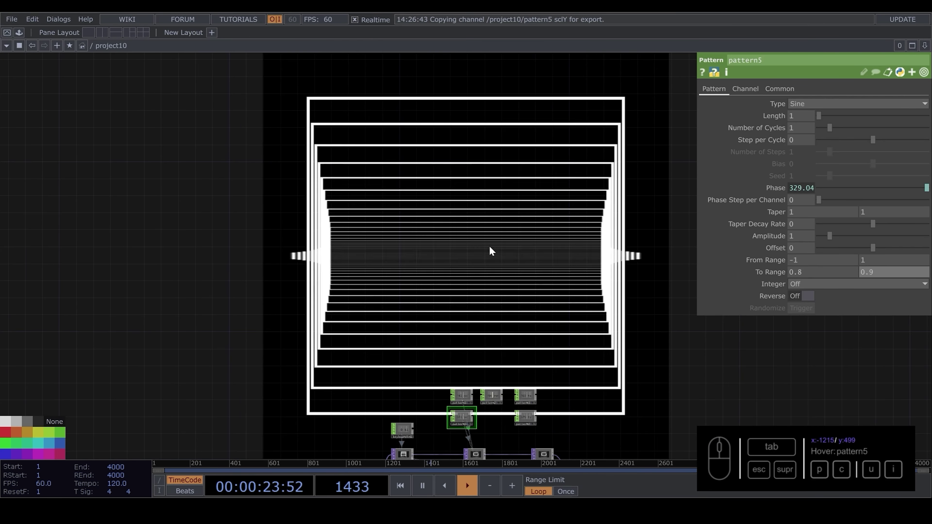
{"action": "scroll", "coordinate": [490, 247], "scroll_direction": "down", "scroll_amount": 2}
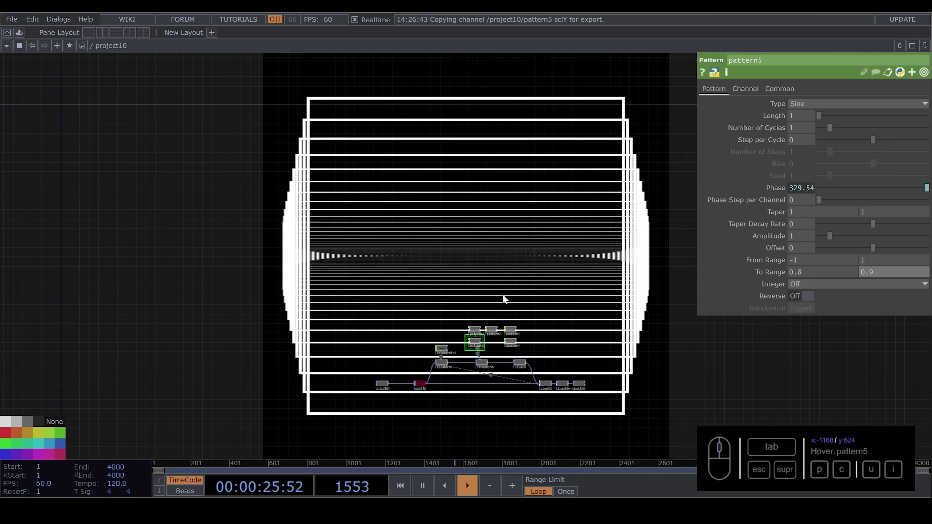
Select the circle1 node at the start of the network to show its parameters.
{"action": "scroll", "coordinate": [390, 417], "scroll_direction": "up", "scroll_amount": 3}
{"action": "scroll", "coordinate": [367, 345], "scroll_direction": "up", "scroll_amount": 3}
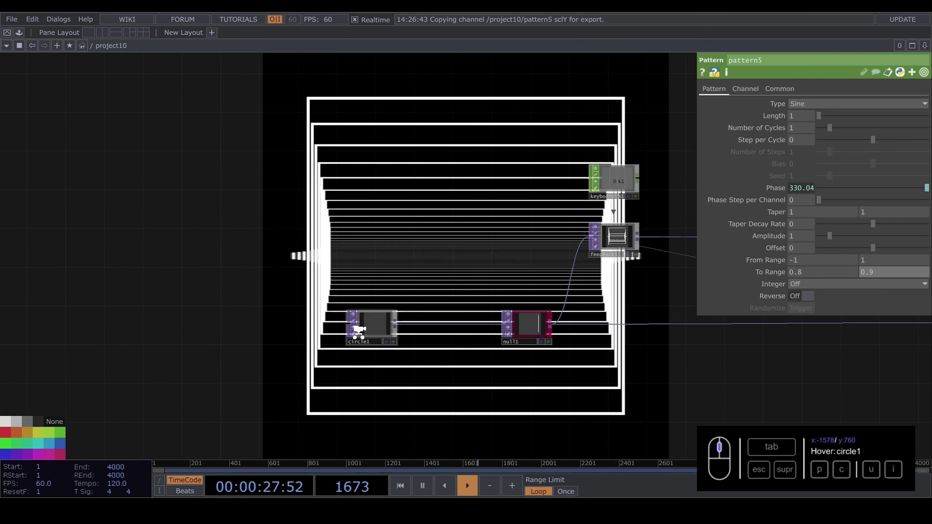
{"action": "left_click", "coordinate": [360, 327]}
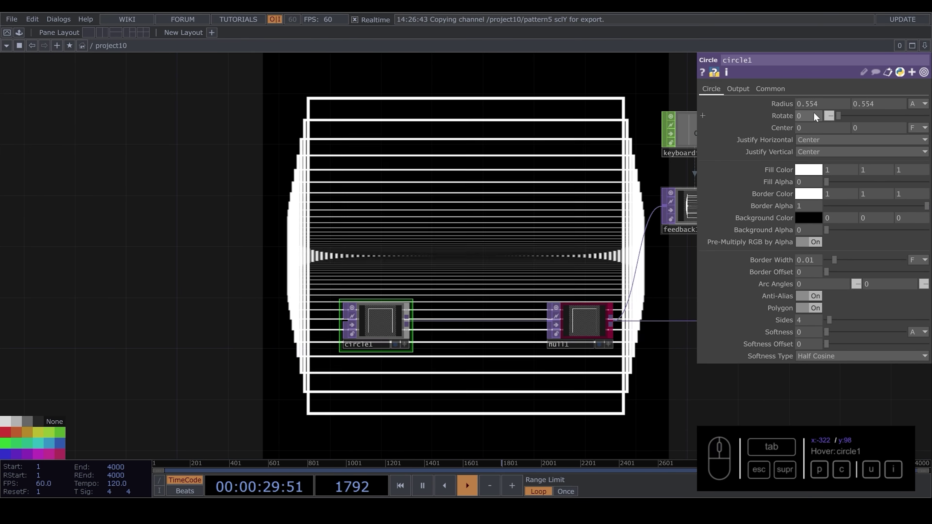
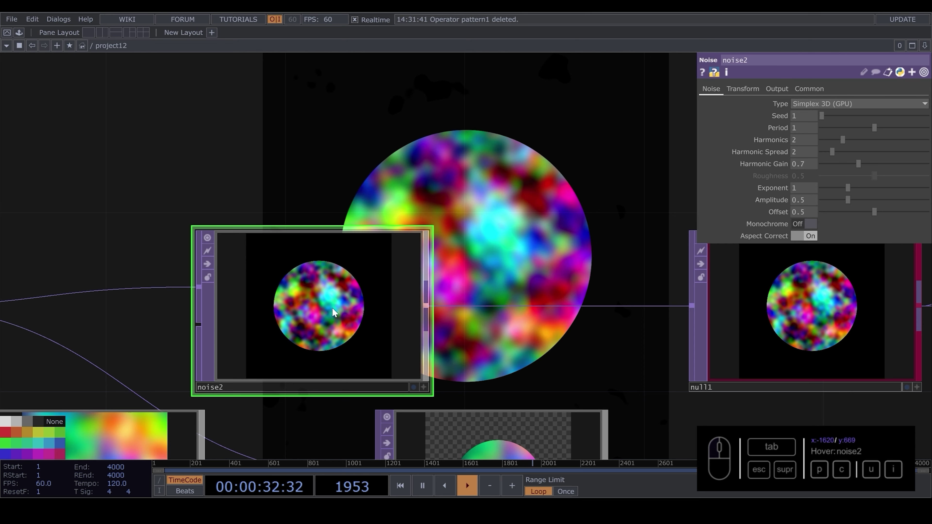
Set noise2's output Alpha to Zero.
{"action": "scroll", "coordinate": [333, 312], "scroll_direction": "up", "scroll_amount": 2}
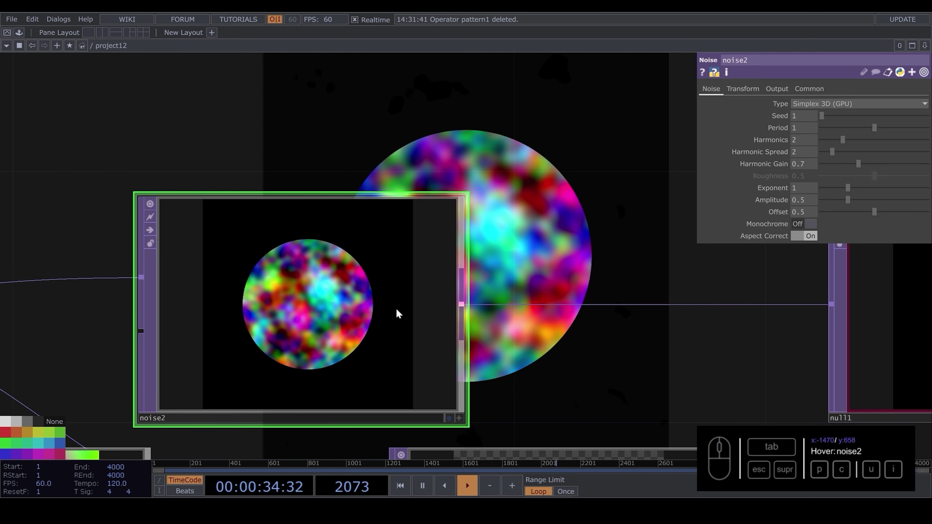
{"action": "left_click", "coordinate": [782, 92]}
{"action": "left_click", "coordinate": [827, 139]}
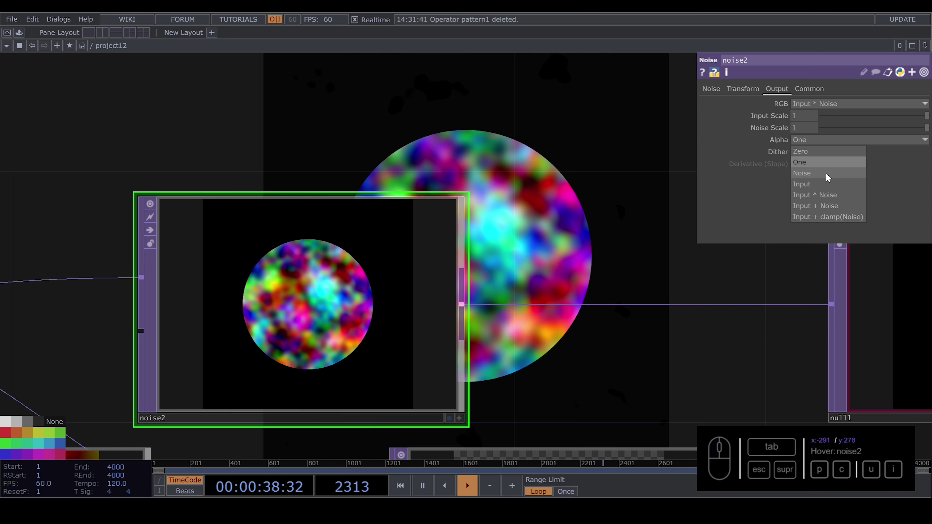
{"action": "left_click", "coordinate": [800, 152]}
Compare the circle edges and transparency of noise2's image with comp2's image up close.
{"action": "scroll", "coordinate": [288, 296], "scroll_direction": "up", "scroll_amount": 4}
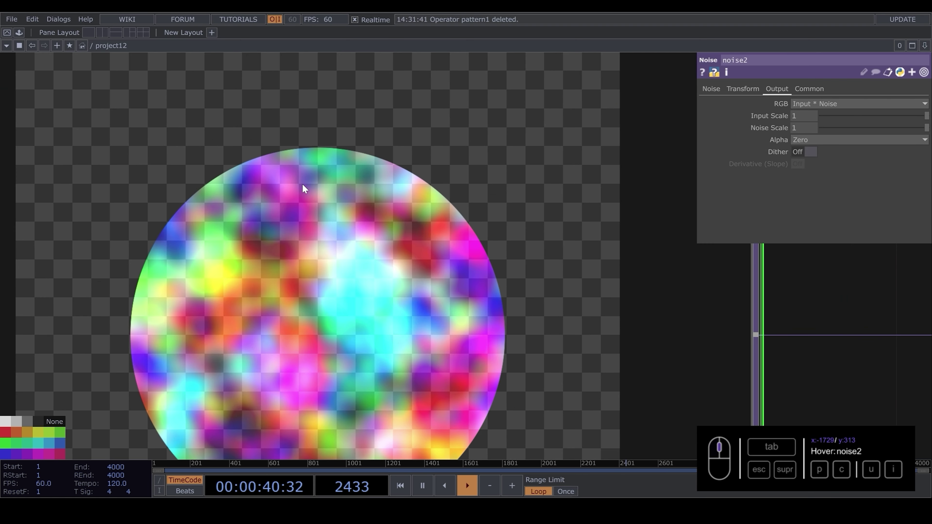
{"action": "scroll", "coordinate": [312, 211], "scroll_direction": "up", "scroll_amount": 5}
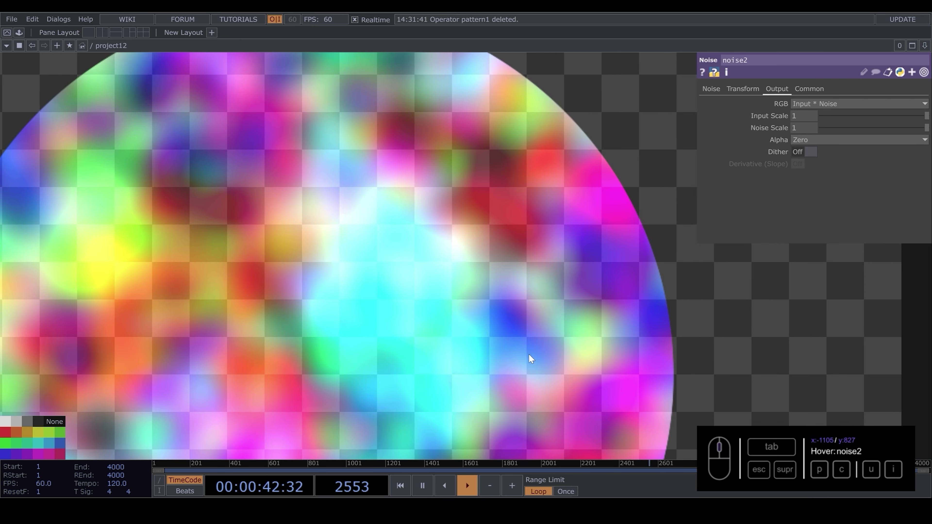
{"action": "scroll", "coordinate": [529, 354], "scroll_direction": "down", "scroll_amount": 5}
{"action": "scroll", "coordinate": [606, 266], "scroll_direction": "up", "scroll_amount": 6}
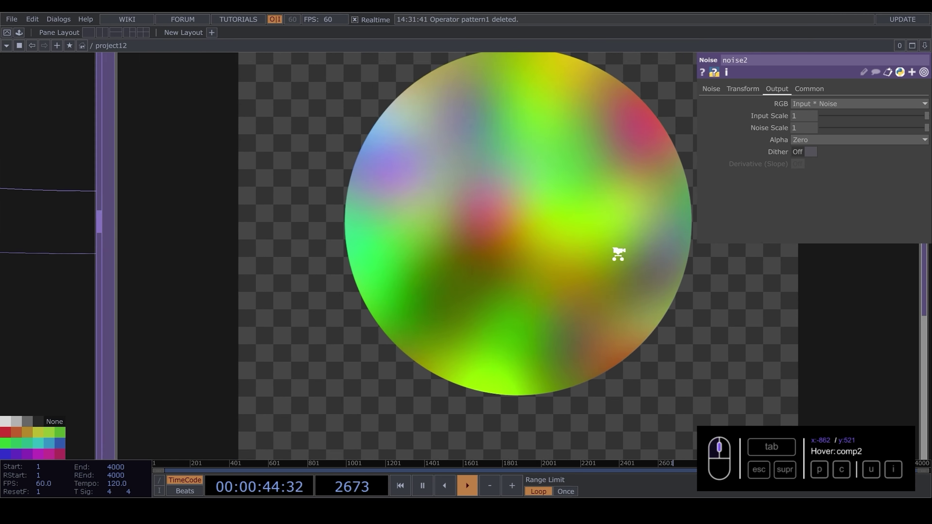
{"action": "scroll", "coordinate": [618, 254], "scroll_direction": "up", "scroll_amount": 1}
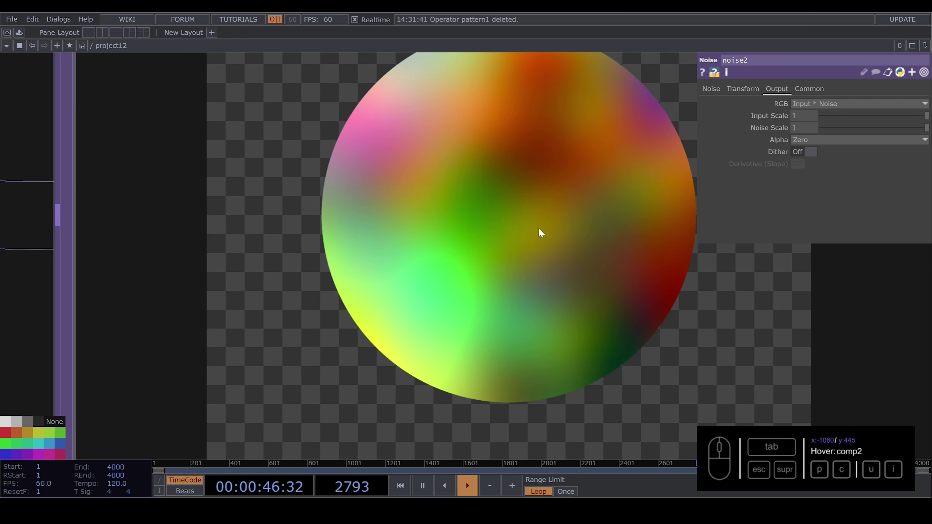
{"action": "scroll", "coordinate": [541, 232], "scroll_direction": "down", "scroll_amount": 6}
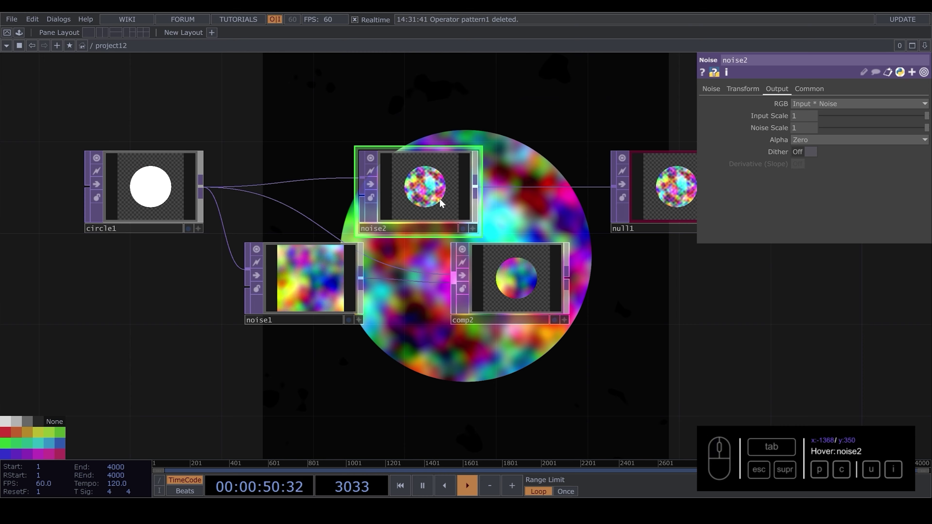
Delete noise2 and put comp2 in its place, wired into null1.
{"action": "key", "text": "Delete"}
{"action": "left_click", "coordinate": [607, 195]}
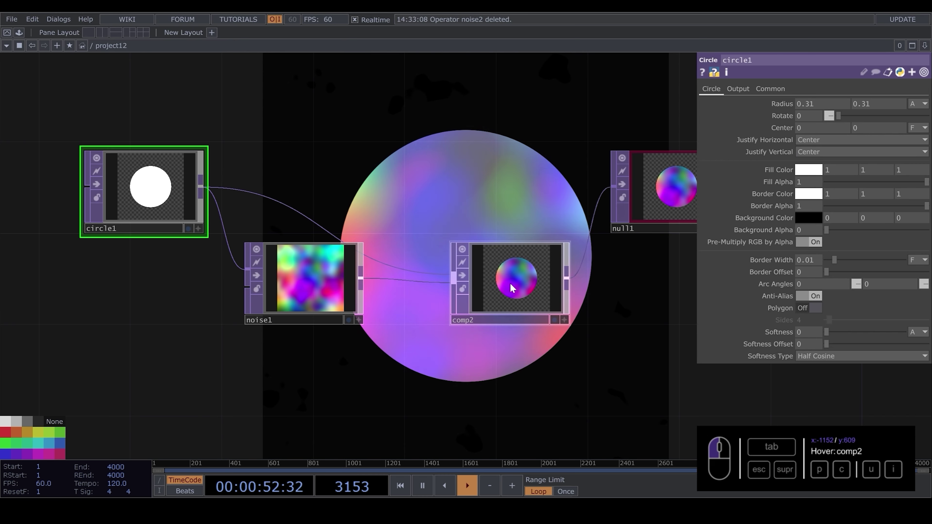
{"action": "left_click_drag", "start_coordinate": [498, 283], "coordinate": [501, 195]}
Try blue, light green and dark red as transform1's background color, and return it to black.
{"action": "left_click_drag", "start_coordinate": [516, 250], "coordinate": [208, 285]}
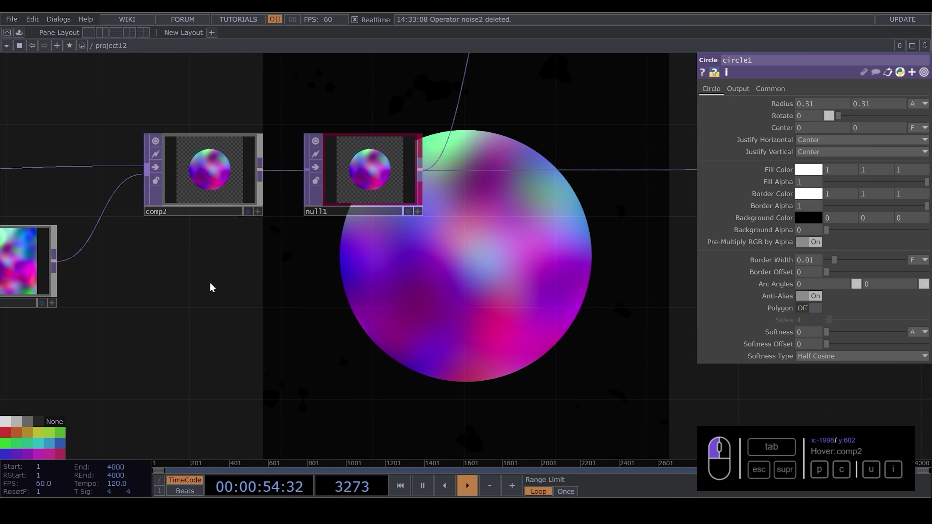
{"action": "scroll", "coordinate": [294, 272], "scroll_direction": "down", "scroll_amount": 3}
{"action": "left_click_drag", "start_coordinate": [320, 221], "coordinate": [154, 323]}
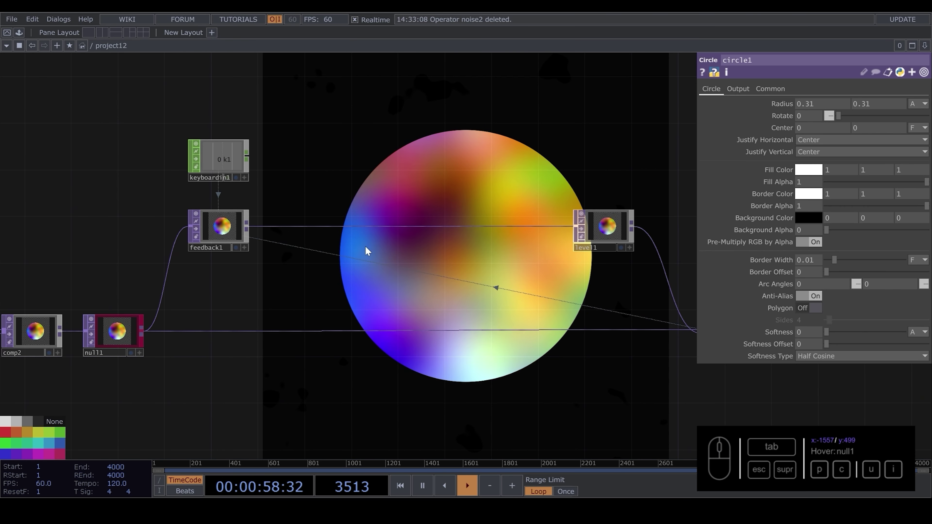
{"action": "left_click_drag", "start_coordinate": [472, 168], "coordinate": [373, 179]}
{"action": "left_click", "coordinate": [545, 354]}
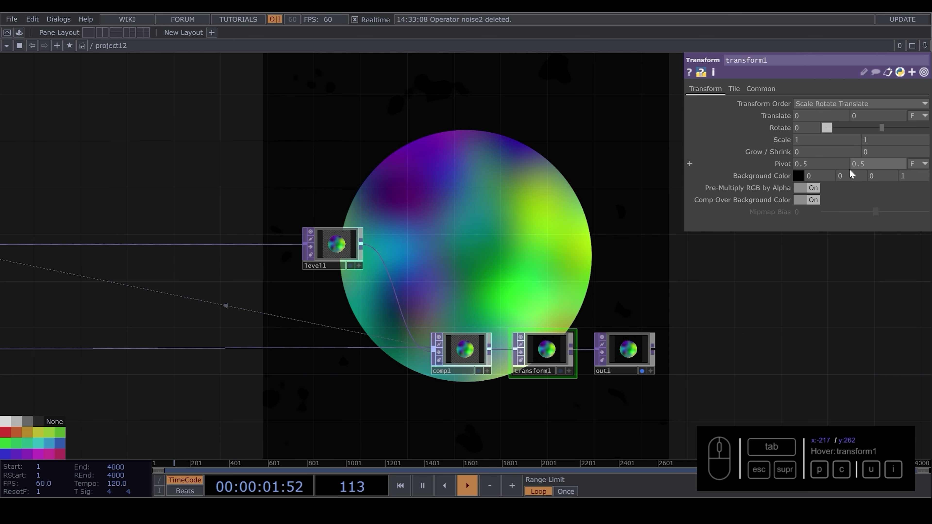
{"action": "left_click", "coordinate": [798, 177]}
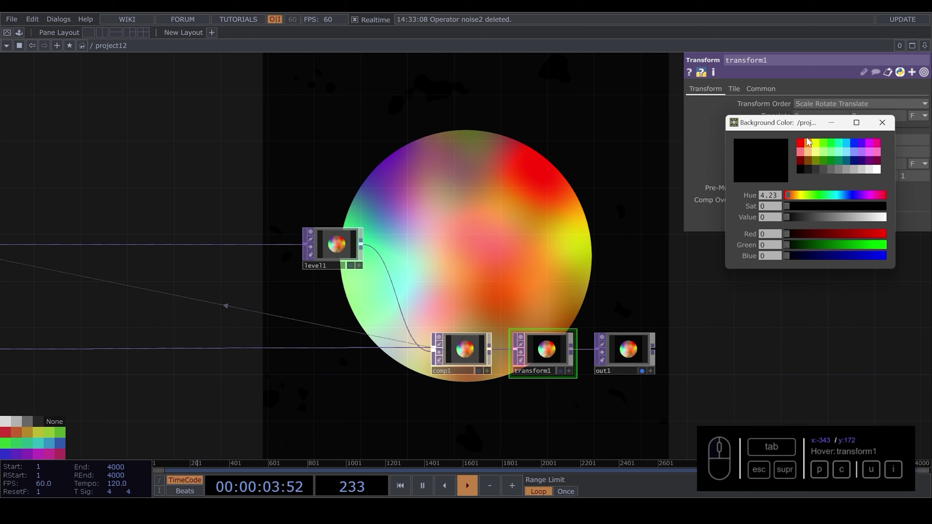
{"action": "left_click", "coordinate": [803, 143]}
{"action": "left_click", "coordinate": [852, 142]}
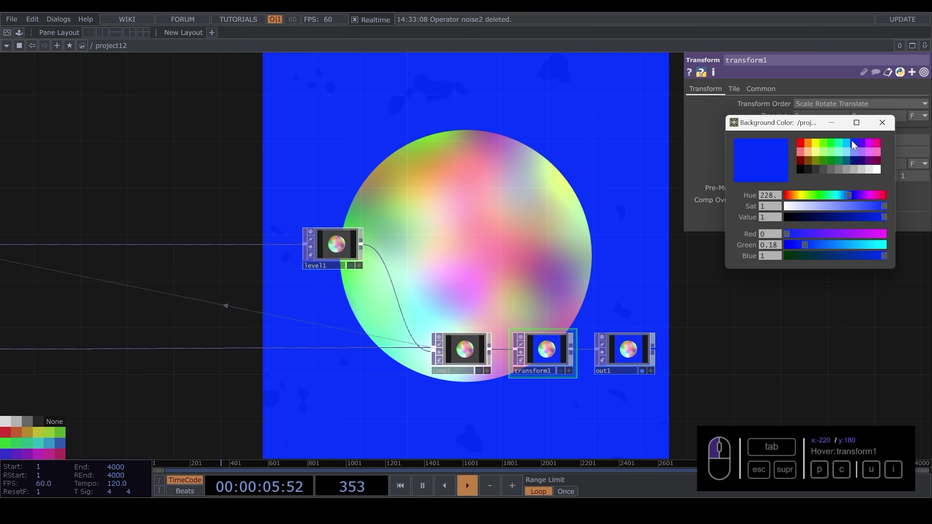
{"action": "left_click", "coordinate": [825, 169]}
{"action": "left_click", "coordinate": [822, 152]}
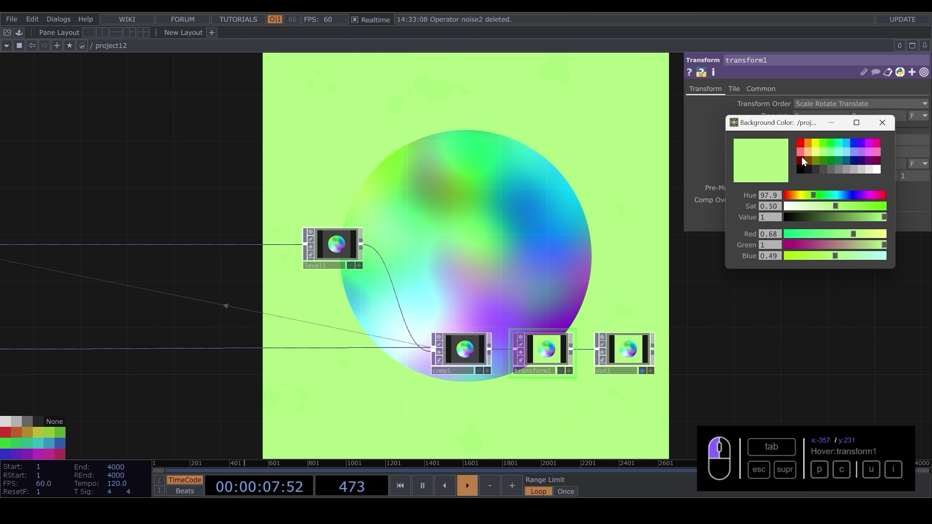
{"action": "left_click", "coordinate": [802, 161]}
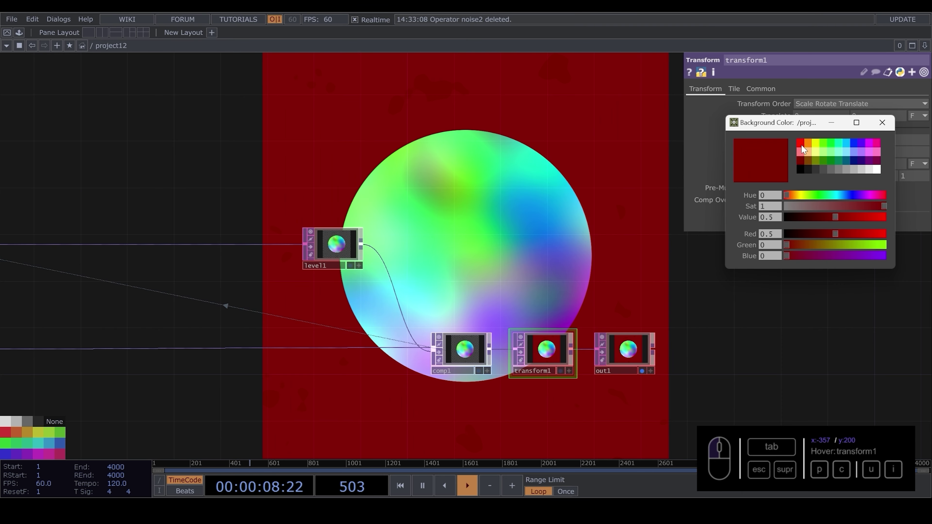
{"action": "left_click", "coordinate": [801, 169]}
{"action": "left_click", "coordinate": [876, 125]}
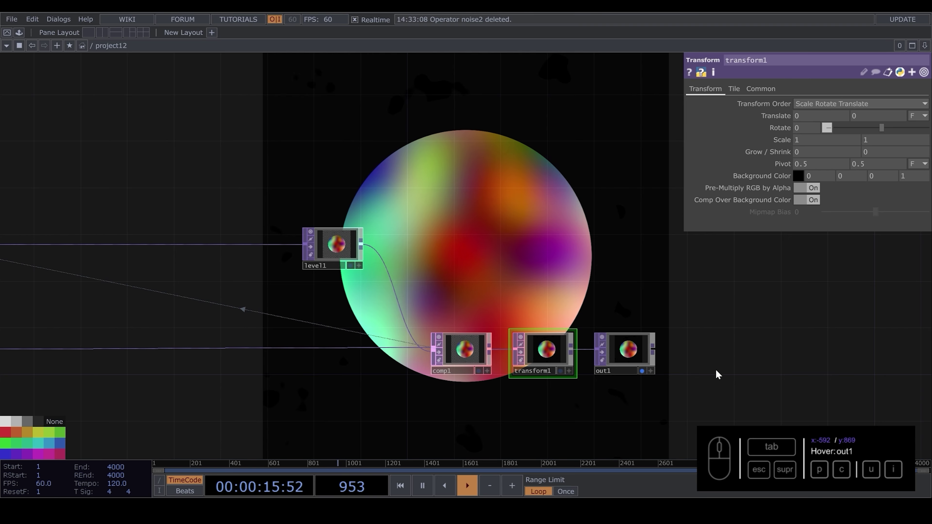
Insert a Blur TOP between feedback1 and level1, with Pre-Shrink 8 and Filter Size 32.
{"action": "scroll", "coordinate": [495, 260], "scroll_direction": "left", "scroll_amount": 10}
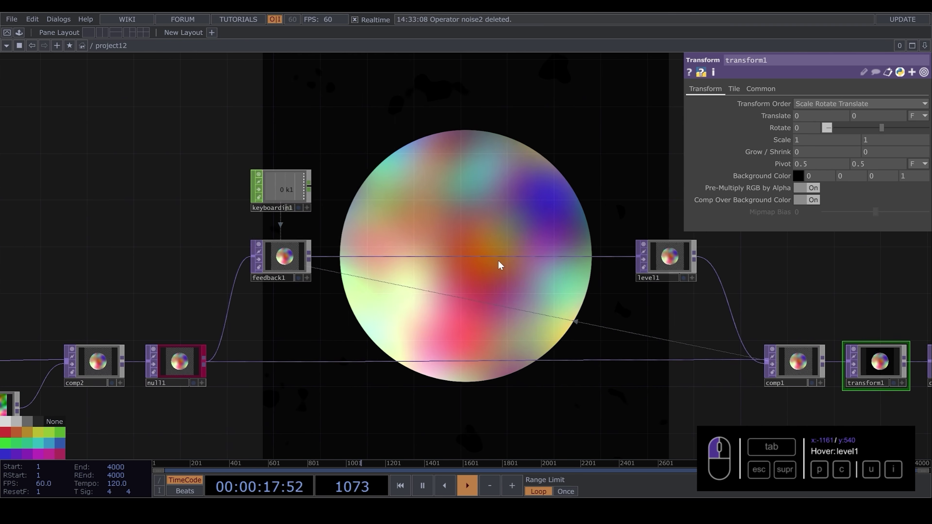
{"action": "right_click", "coordinate": [456, 255]}
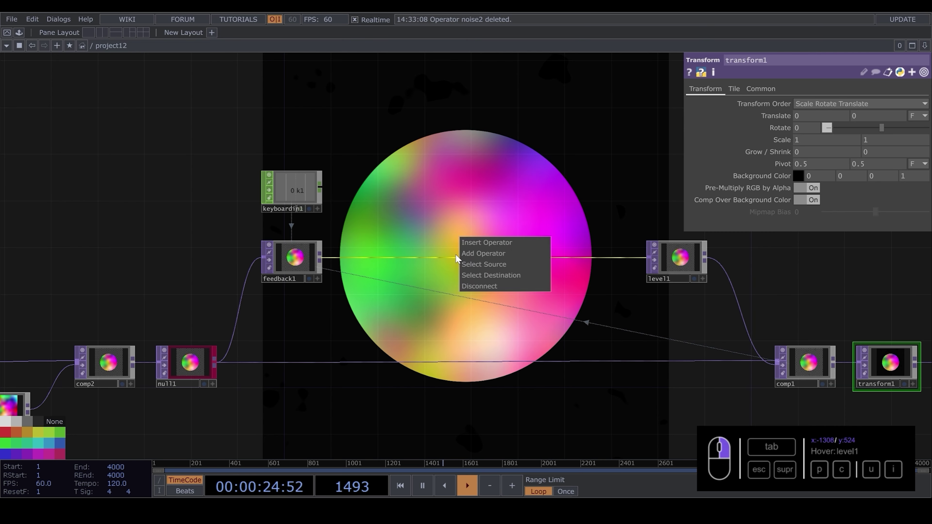
{"action": "left_click", "coordinate": [473, 244]}
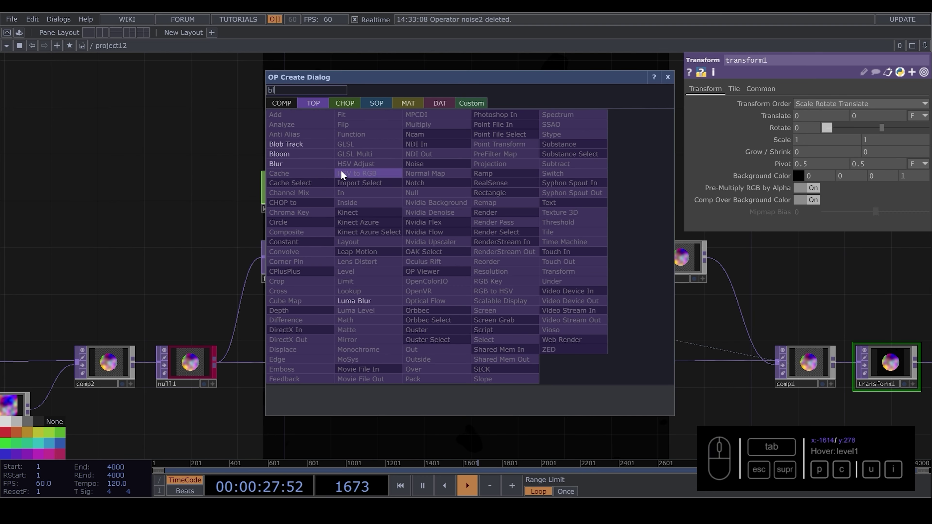
{"action": "type", "text": "bl"}
{"action": "left_click", "coordinate": [292, 163]}
{"action": "left_click", "coordinate": [454, 261]}
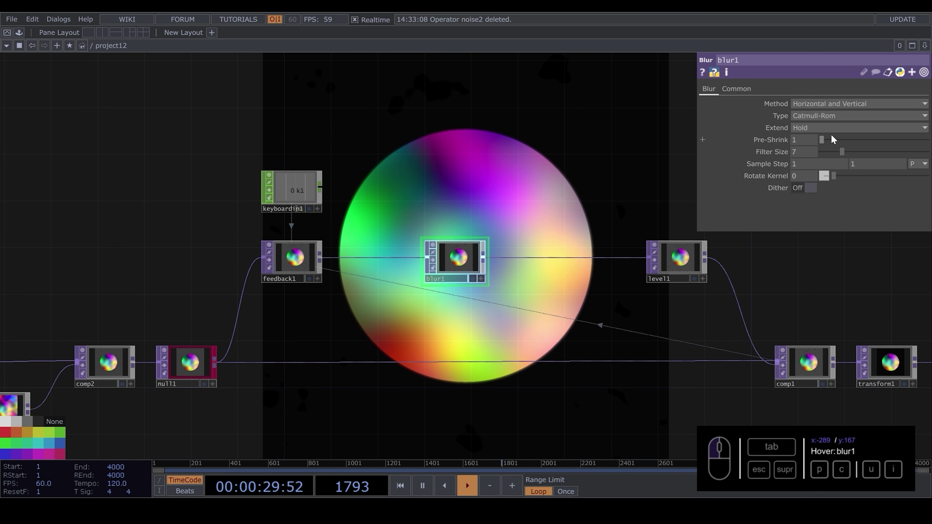
{"action": "left_click_drag", "start_coordinate": [893, 152], "coordinate": [926, 152]}
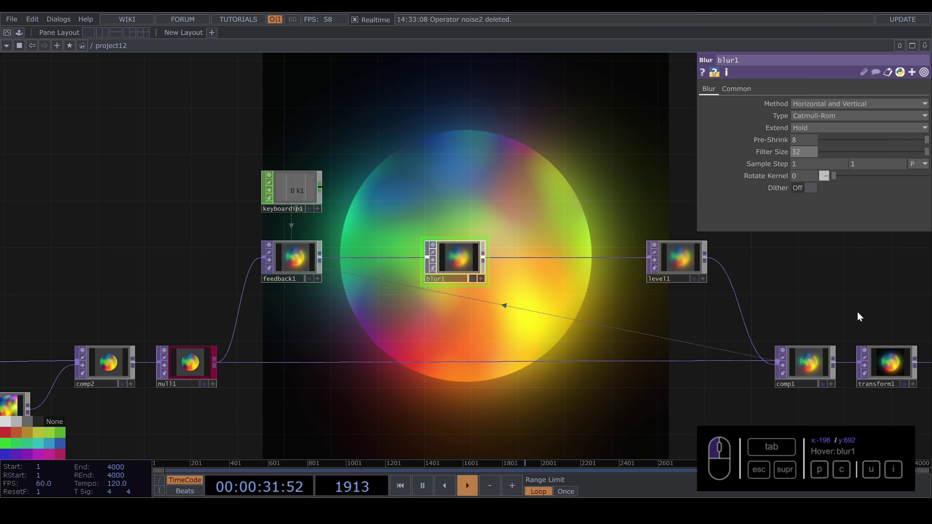
Try the Over and Overlay operations on the Composite TOP comp1 and settle on Over.
{"action": "left_click", "coordinate": [806, 361]}
{"action": "left_click", "coordinate": [835, 152]}
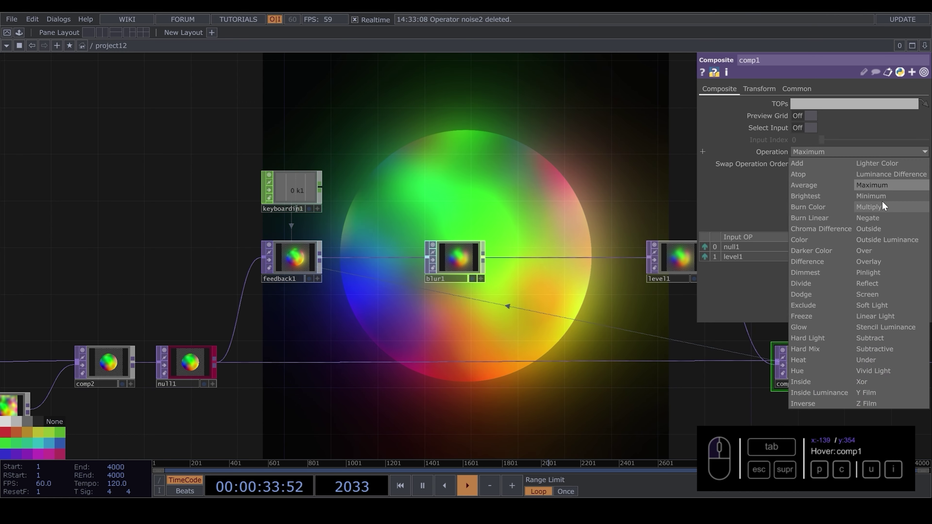
{"action": "left_click", "coordinate": [887, 250]}
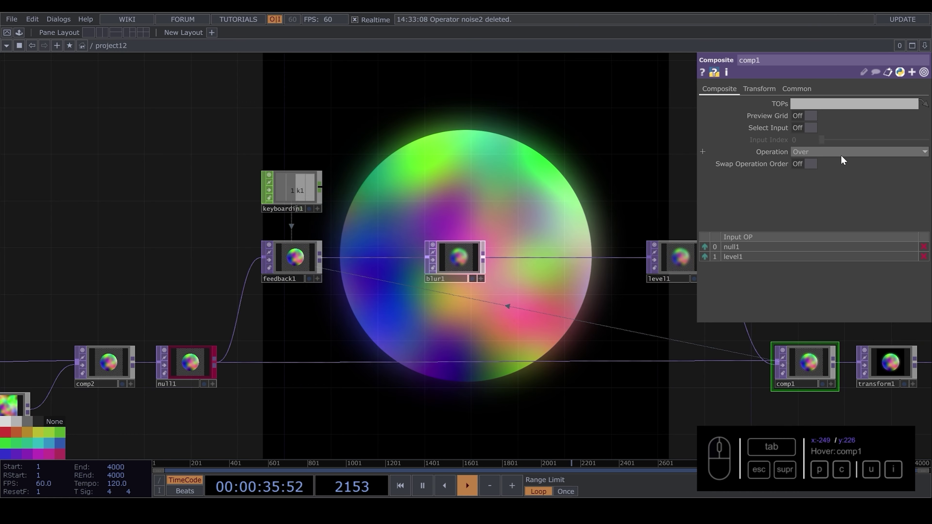
{"action": "left_click", "coordinate": [846, 152]}
{"action": "left_click", "coordinate": [886, 260]}
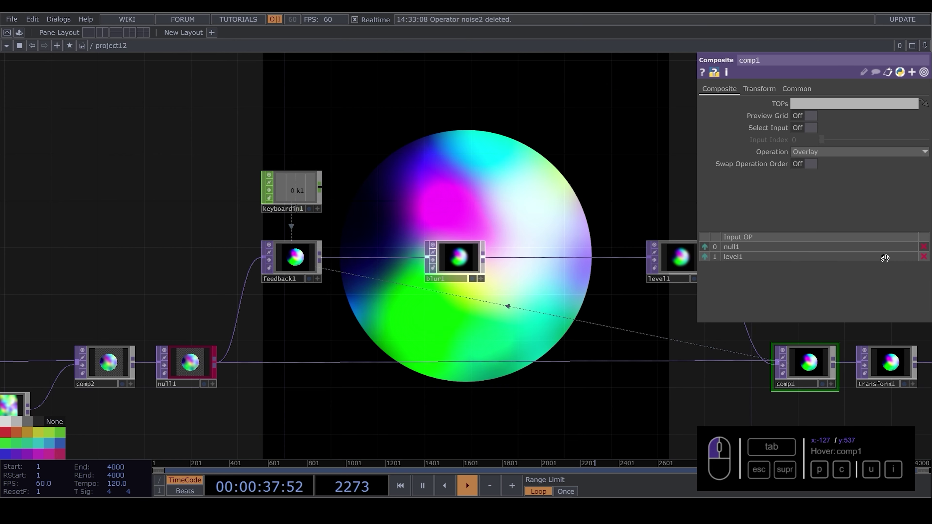
{"action": "left_click", "coordinate": [854, 152]}
{"action": "left_click", "coordinate": [876, 247]}
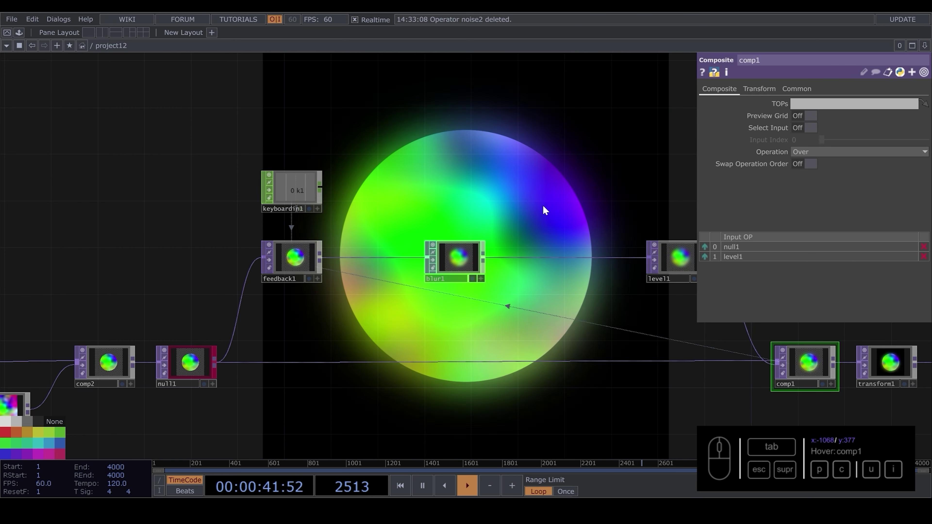
Set the post opacity of level1 to 1 and examine the blurred feedback around the circle.
{"action": "left_click", "coordinate": [677, 263]}
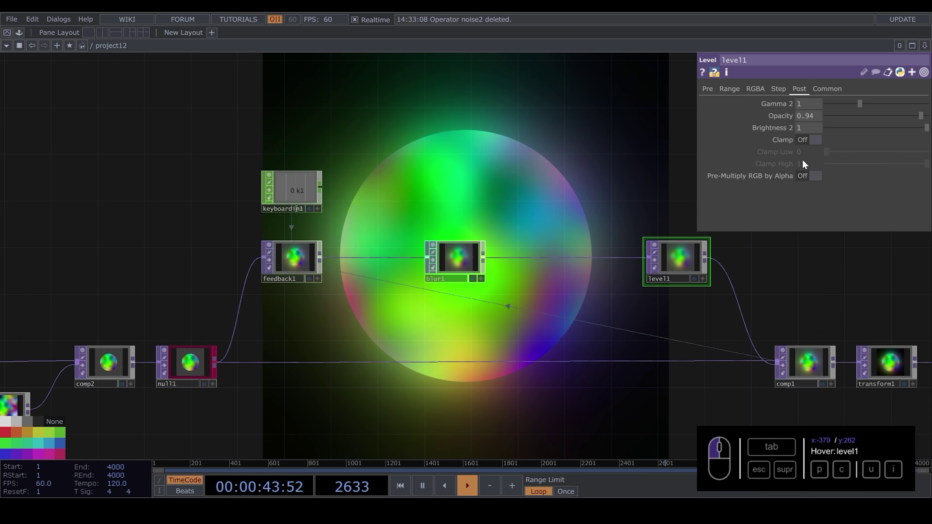
{"action": "left_click_drag", "start_coordinate": [922, 116], "coordinate": [928, 116]}
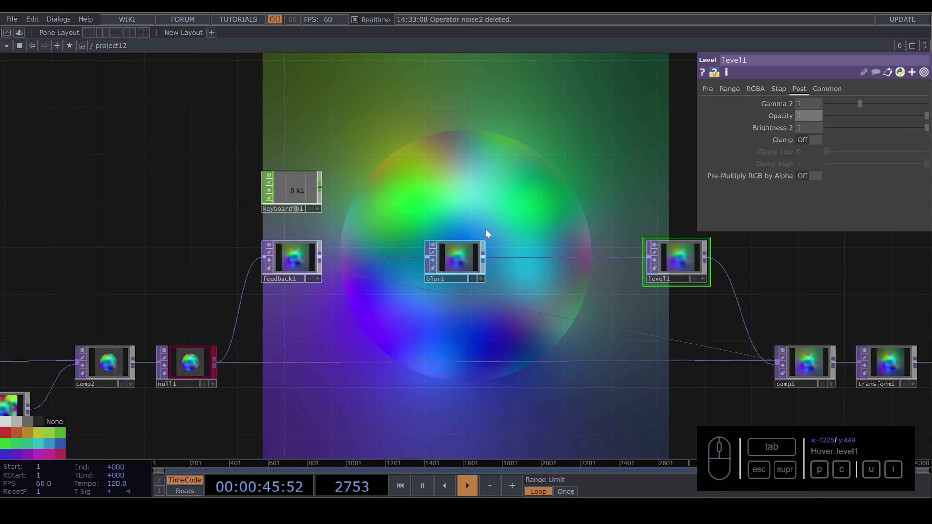
{"action": "left_click_drag", "start_coordinate": [520, 208], "coordinate": [509, 361]}
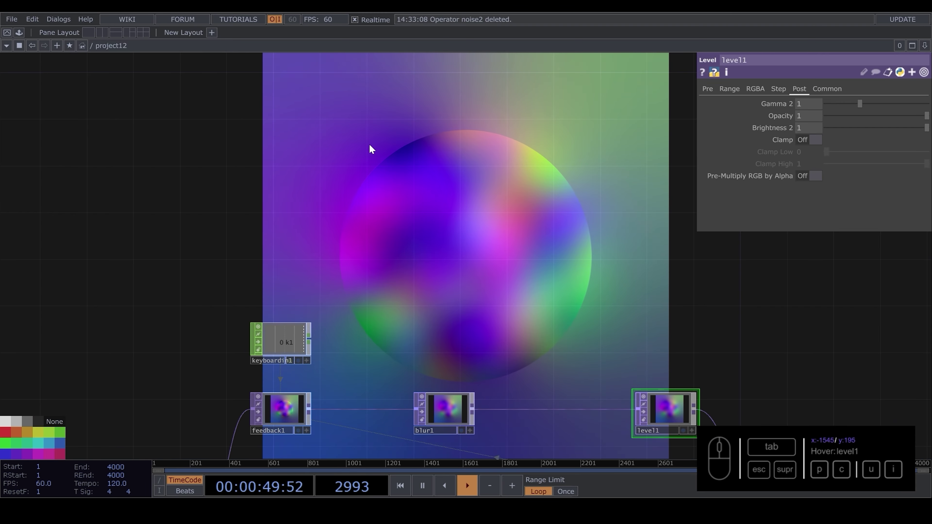
{"action": "scroll", "coordinate": [466, 433], "scroll_direction": "up", "scroll_amount": 5}
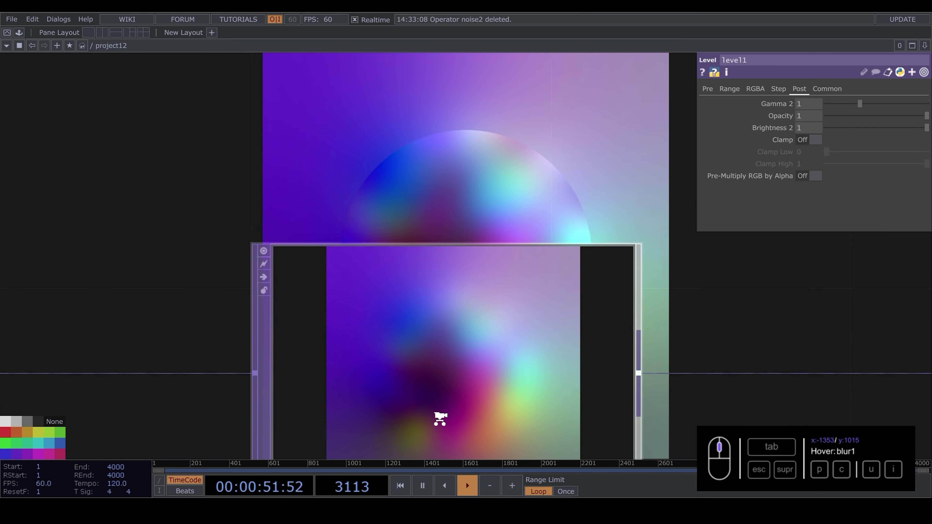
{"action": "scroll", "coordinate": [454, 396], "scroll_direction": "down", "scroll_amount": 6}
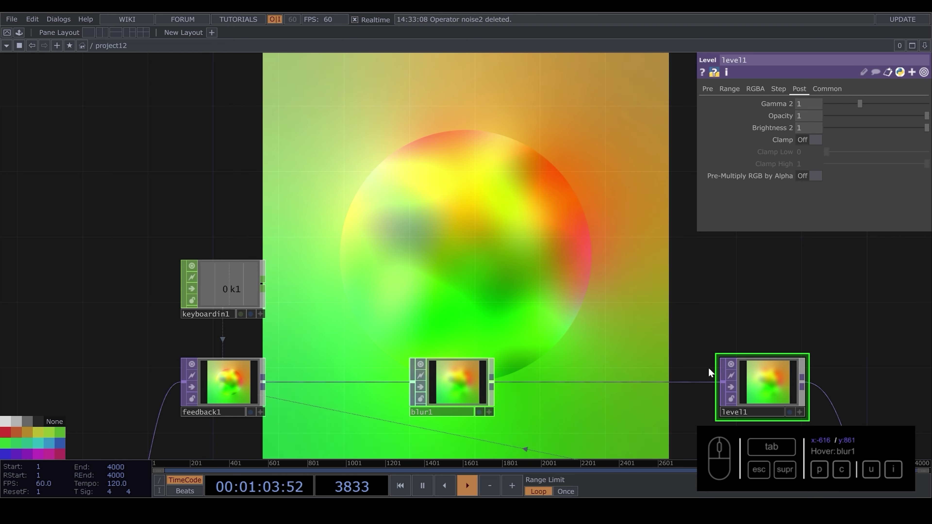
{"action": "left_click_drag", "start_coordinate": [621, 180], "coordinate": [476, 172]}
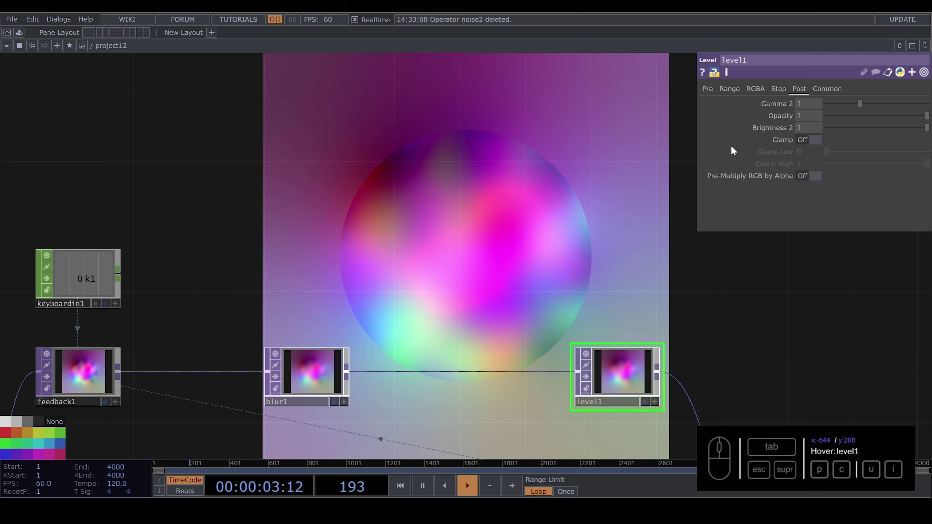
On level1, set Brightness 1 to 0.99 and Contrast to 1.02, trying Gamma 1 at 0.98 before returning it to 1.
{"action": "left_click", "coordinate": [706, 87]}
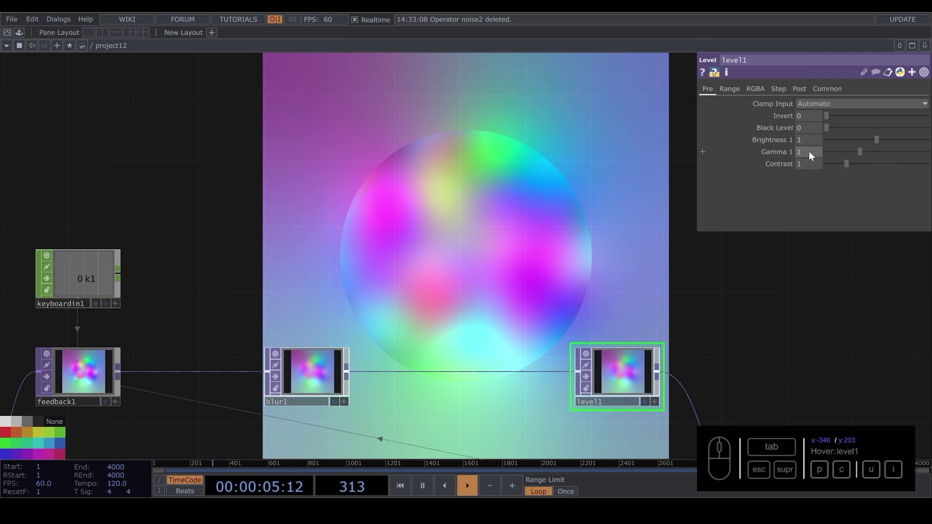
{"action": "left_click_drag", "start_coordinate": [884, 140], "coordinate": [876, 140]}
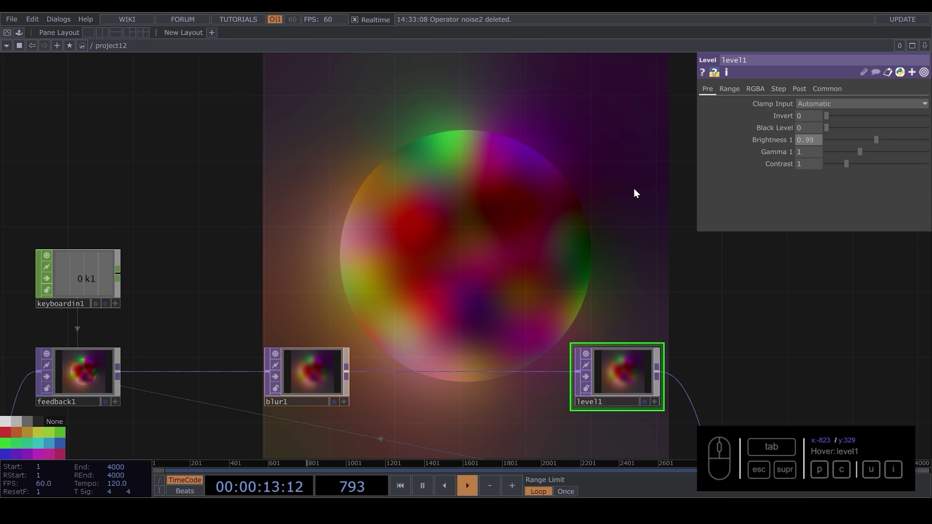
{"action": "middle_click_drag", "start_coordinate": [809, 152], "coordinate": [804, 149]}
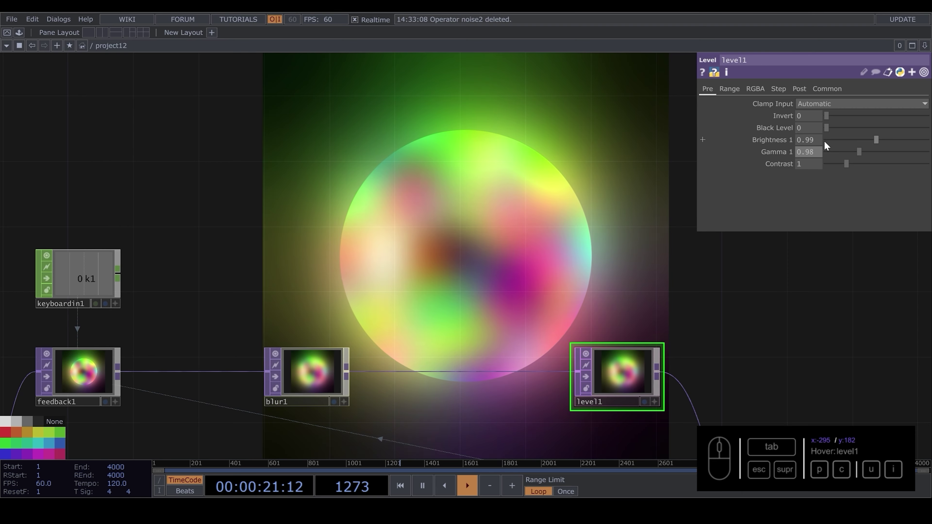
{"action": "left_click_drag", "start_coordinate": [809, 152], "coordinate": [843, 166]}
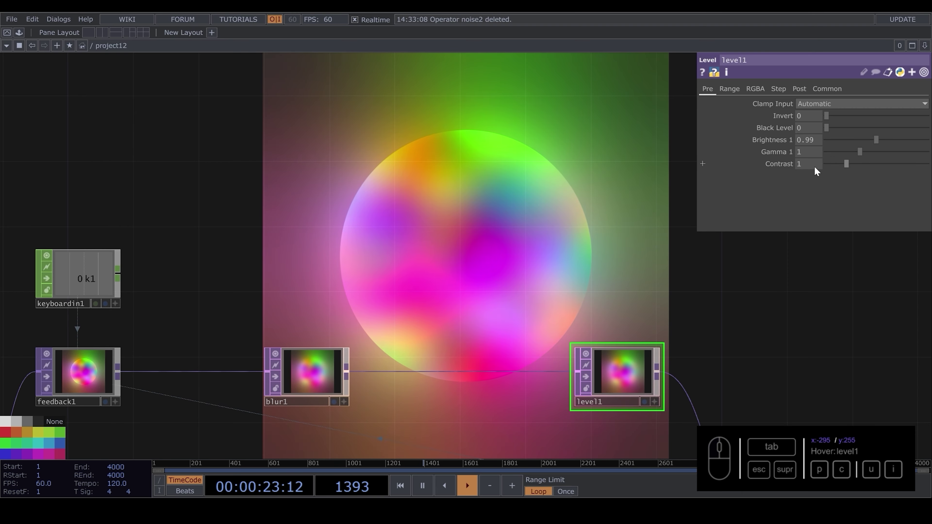
{"action": "middle_click_drag", "start_coordinate": [809, 164], "coordinate": [813, 144]}
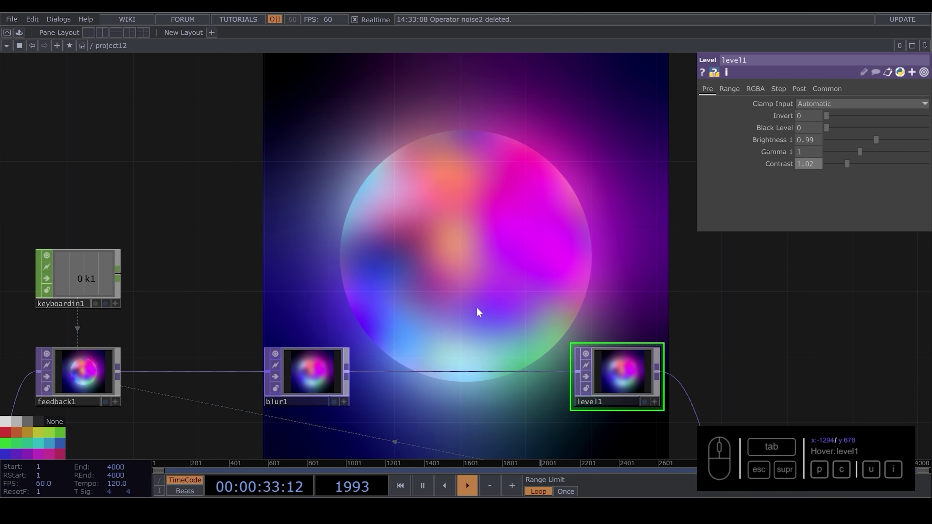
Leave project12 for the root network and switch the container's cooking off and back on.
{"action": "scroll", "coordinate": [441, 274], "scroll_direction": "down", "scroll_amount": 10}
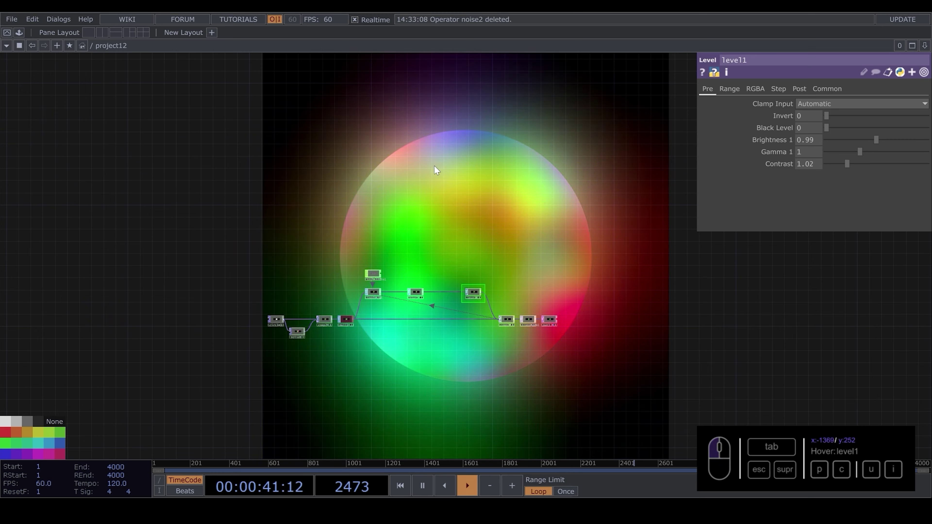
{"action": "key", "text": "u"}
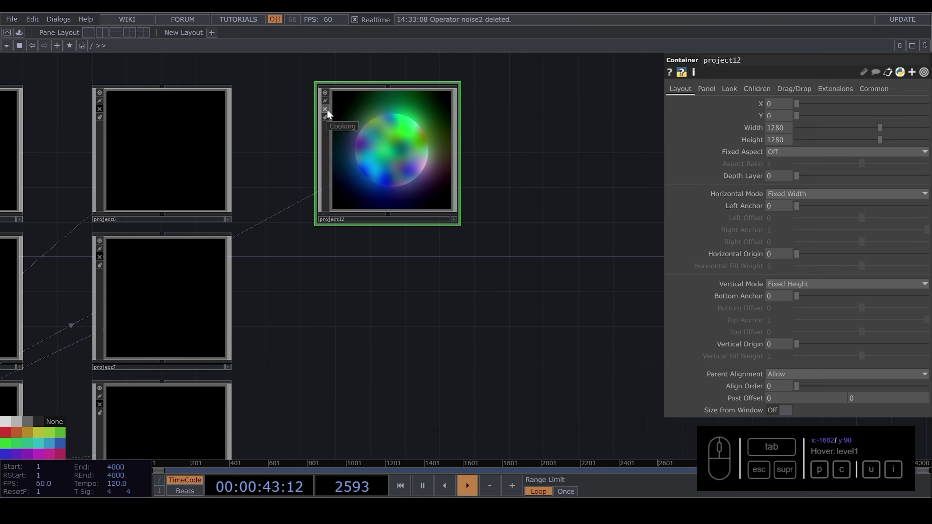
{"action": "left_click", "coordinate": [325, 109]}
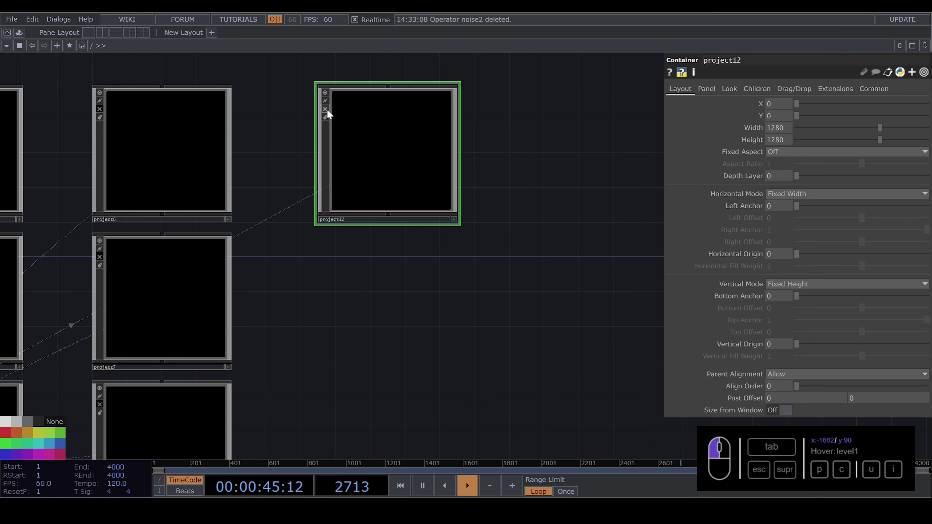
{"action": "scroll", "coordinate": [381, 302], "scroll_direction": "down", "scroll_amount": 5}
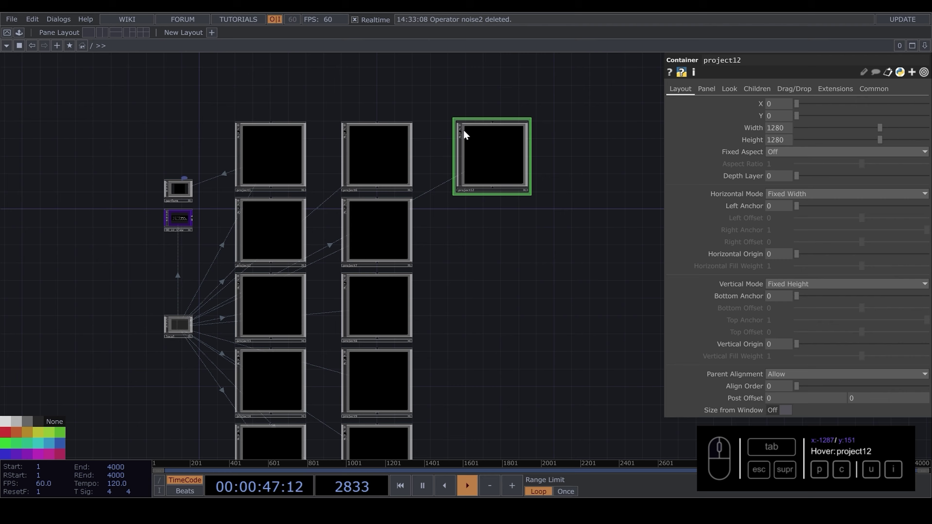
{"action": "left_click", "coordinate": [460, 132]}
{"action": "scroll", "coordinate": [459, 253], "scroll_direction": "down", "scroll_amount": 3}
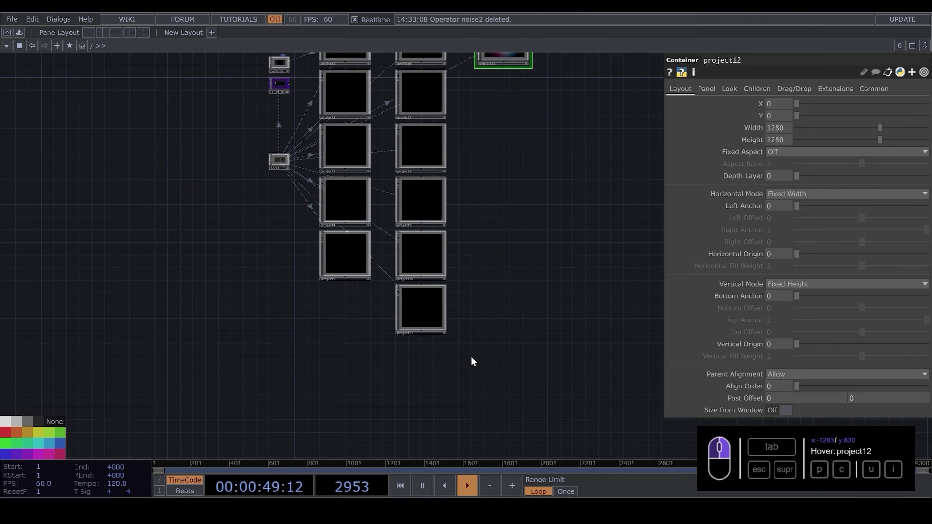
Enable cooking on project11 and project5 and examine their feedback outputs.
{"action": "left_click", "coordinate": [421, 310]}
{"action": "scroll", "coordinate": [423, 254], "scroll_direction": "up", "scroll_amount": 4}
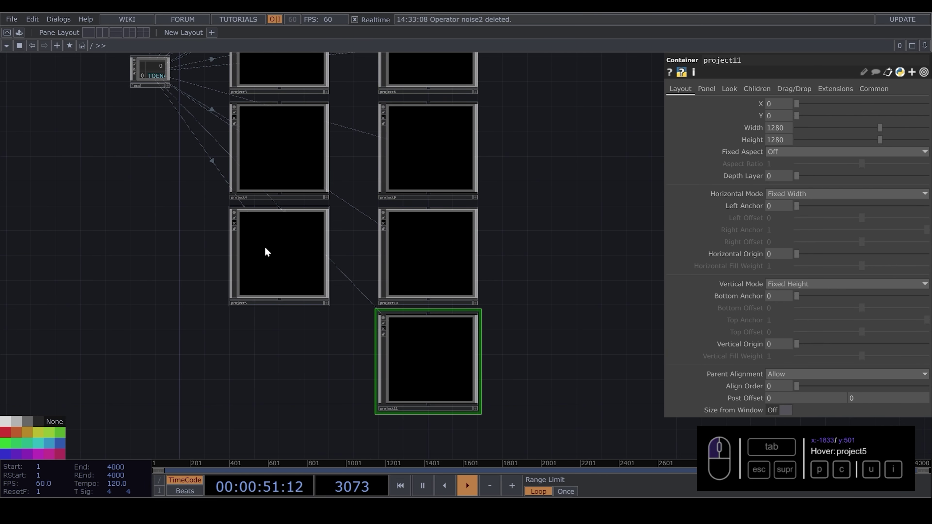
{"action": "left_click", "coordinate": [234, 223]}
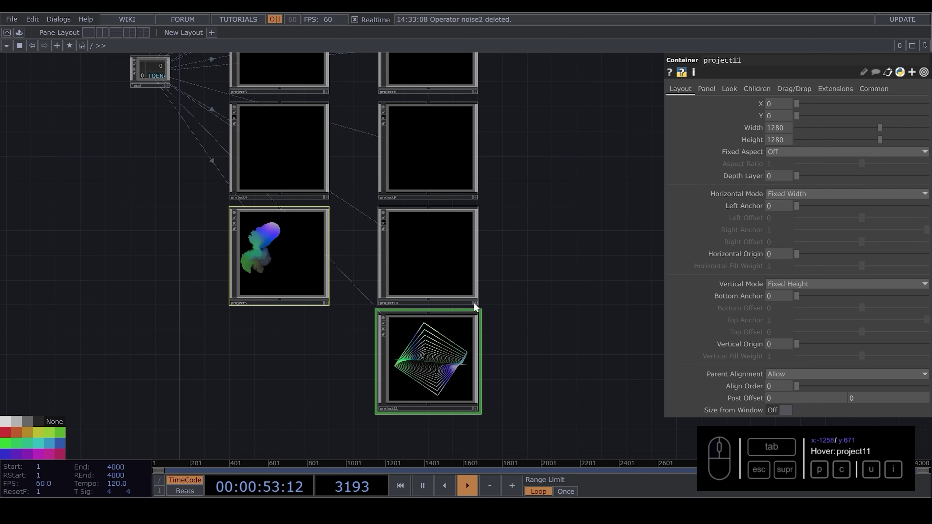
{"action": "scroll", "coordinate": [473, 302], "scroll_direction": "down", "scroll_amount": 3}
{"action": "scroll", "coordinate": [309, 288], "scroll_direction": "up", "scroll_amount": 4}
{"action": "scroll", "coordinate": [322, 285], "scroll_direction": "down", "scroll_amount": 3}
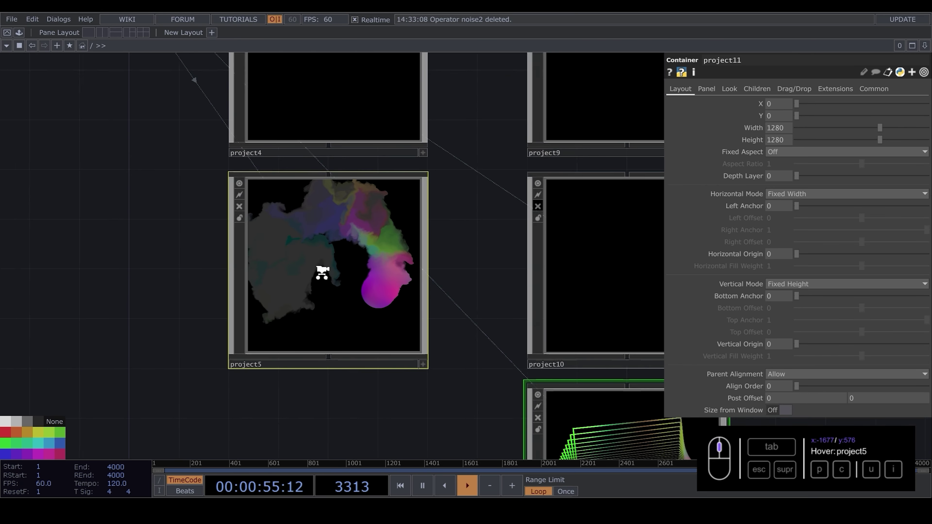
{"action": "scroll", "coordinate": [323, 274], "scroll_direction": "up", "scroll_amount": 4}
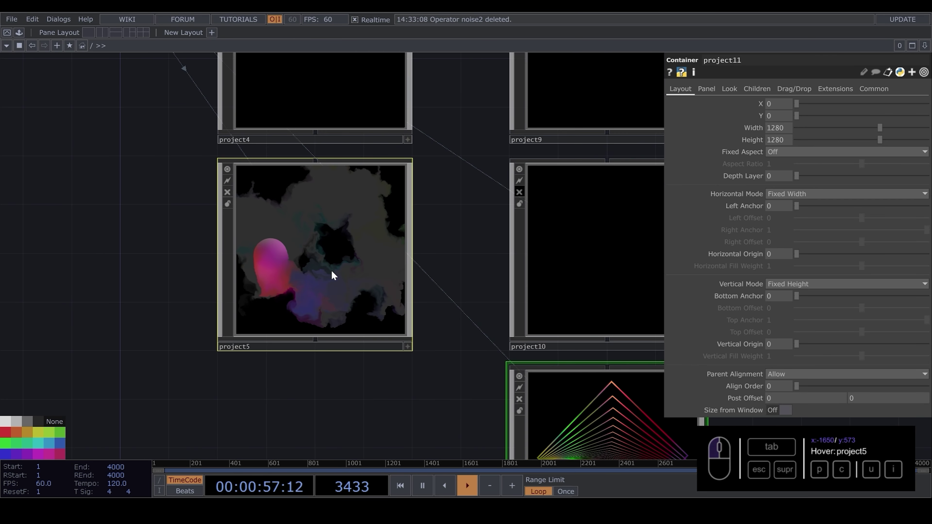
{"action": "scroll", "coordinate": [332, 271], "scroll_direction": "down", "scroll_amount": 5}
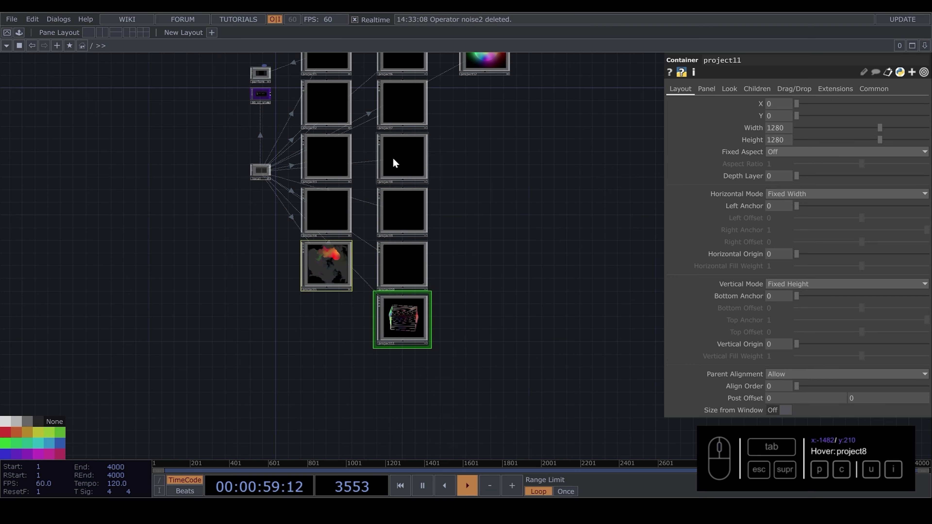
{"action": "scroll", "coordinate": [380, 304], "scroll_direction": "up", "scroll_amount": 4}
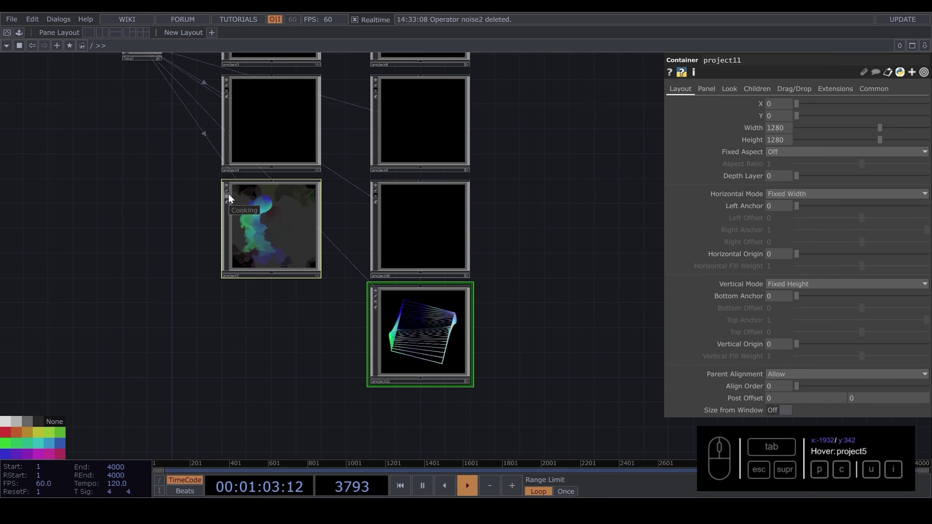
Stop cooking on project5 and project11, duplicate project11 and place the copy below project12.
{"action": "left_click", "coordinate": [424, 333]}
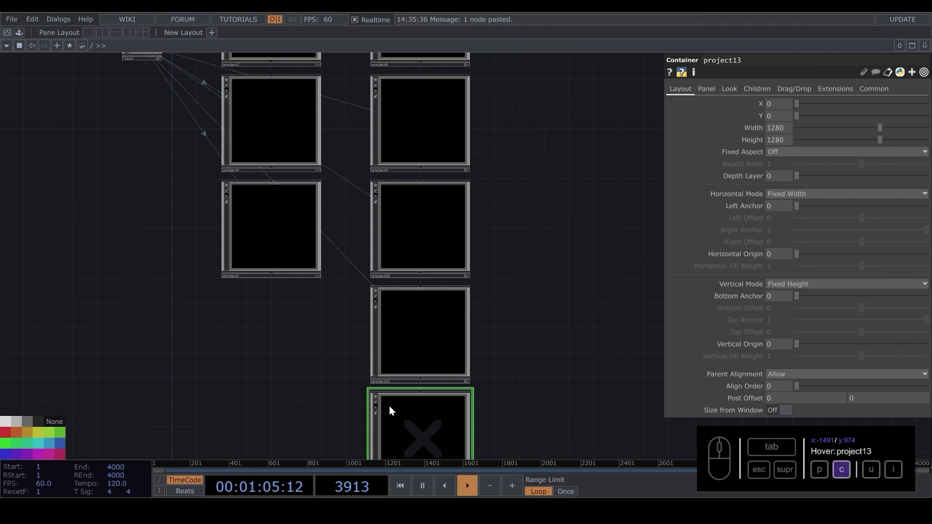
{"action": "left_click_drag", "start_coordinate": [532, 303], "coordinate": [410, 132]}
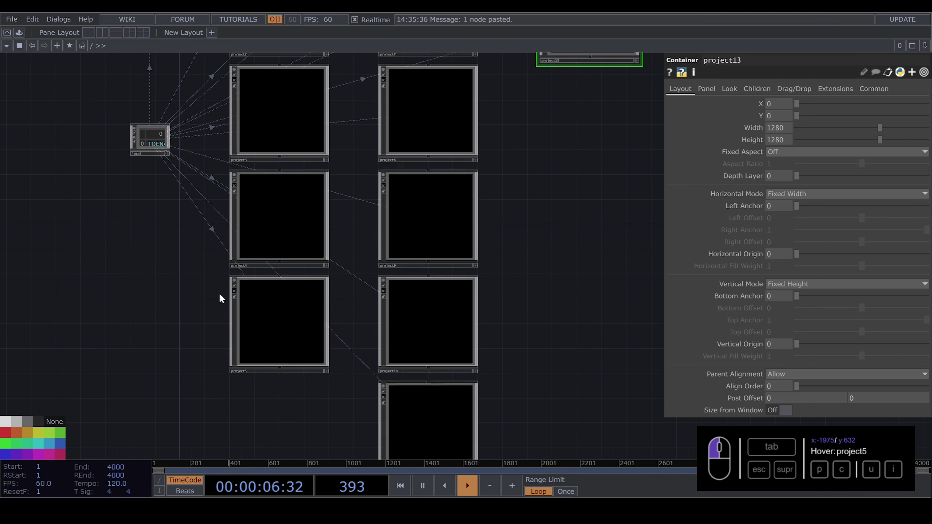
Copy the nine nodes of project5's displacement feedback network, from null1 through comp1, and return to the root network.
{"action": "scroll", "coordinate": [285, 295], "scroll_direction": "up", "scroll_amount": 5}
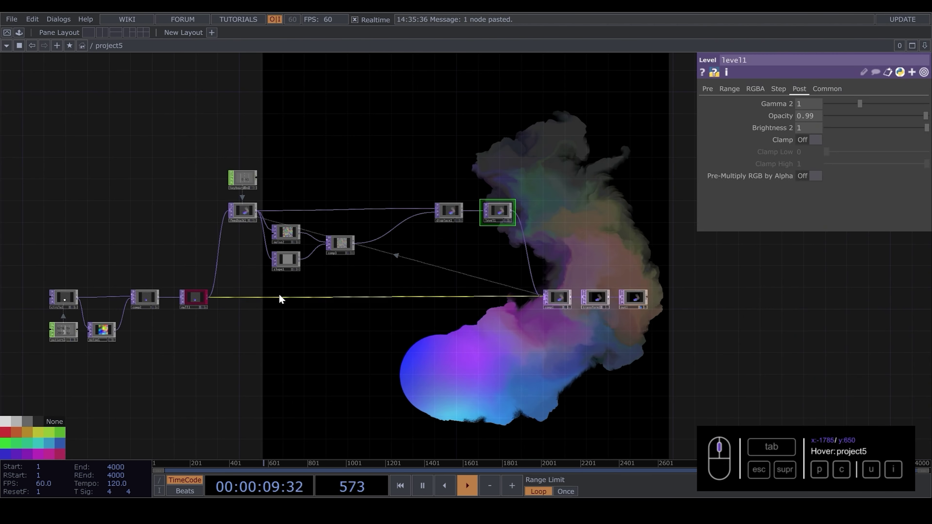
{"action": "left_click_drag", "start_coordinate": [190, 147], "coordinate": [560, 334]}
{"action": "key", "text": "ctrl+c"}
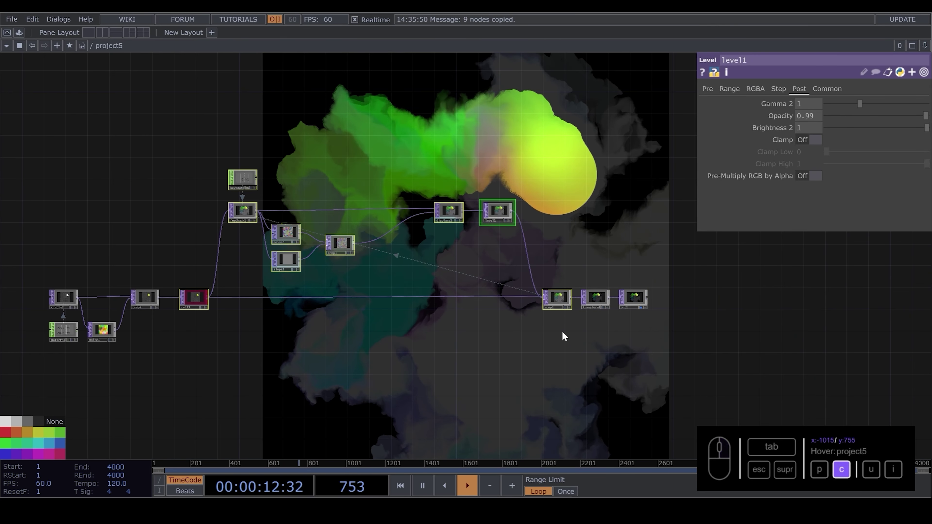
{"action": "key", "text": "u"}
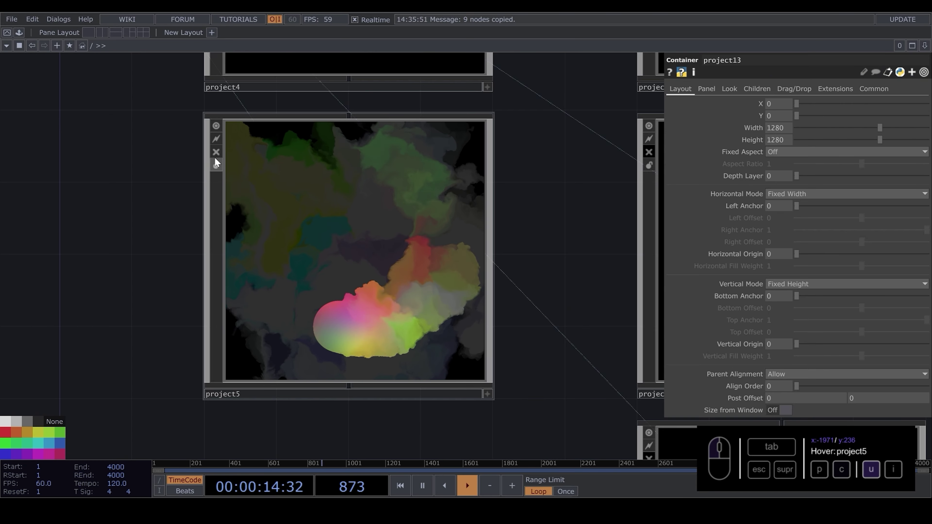
Enter project13 and move transform1 and its output node away from comp1 to make room between them.
{"action": "scroll", "coordinate": [295, 247], "scroll_direction": "down", "scroll_amount": 5}
{"action": "scroll", "coordinate": [403, 293], "scroll_direction": "up", "scroll_amount": 5}
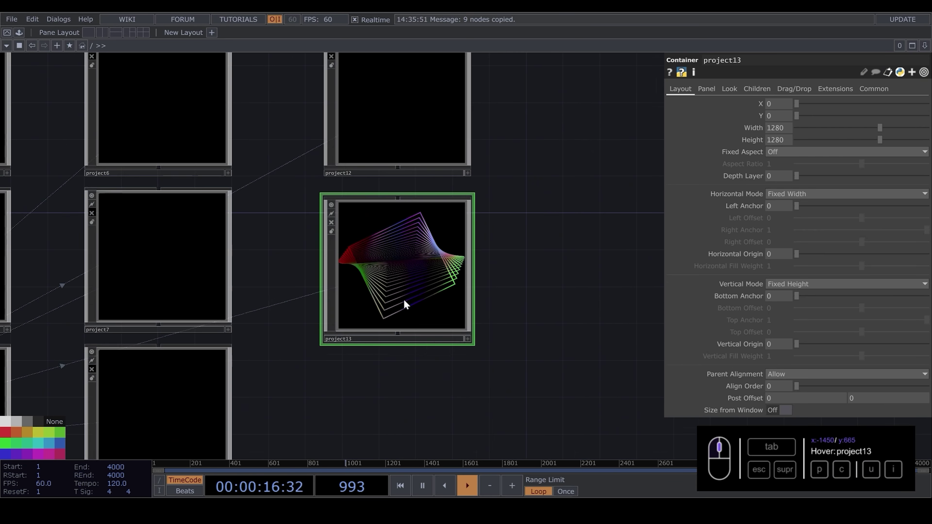
{"action": "key", "text": "i"}
{"action": "scroll", "coordinate": [437, 293], "scroll_direction": "down", "scroll_amount": 3}
{"action": "key", "text": "ctrl+v"}
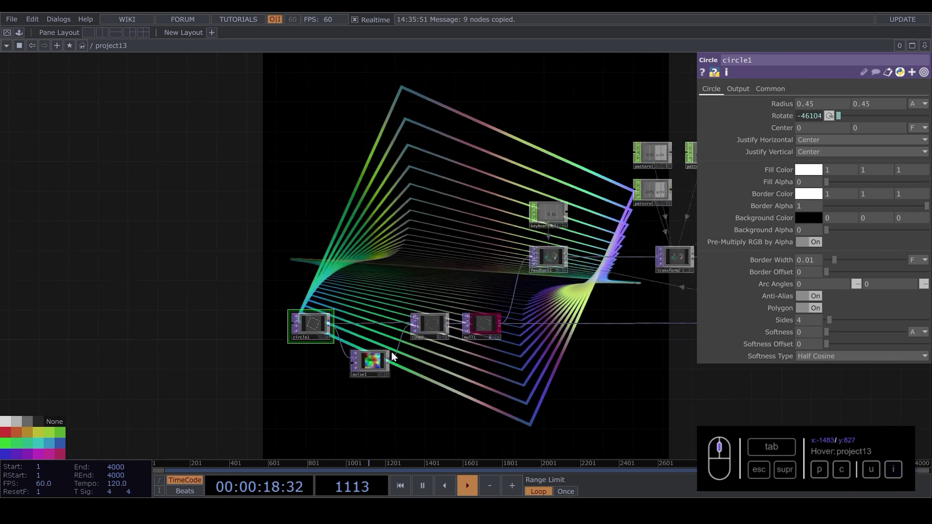
{"action": "left_click_drag", "start_coordinate": [305, 219], "coordinate": [158, 200]}
{"action": "left_click_drag", "start_coordinate": [661, 220], "coordinate": [213, 186]}
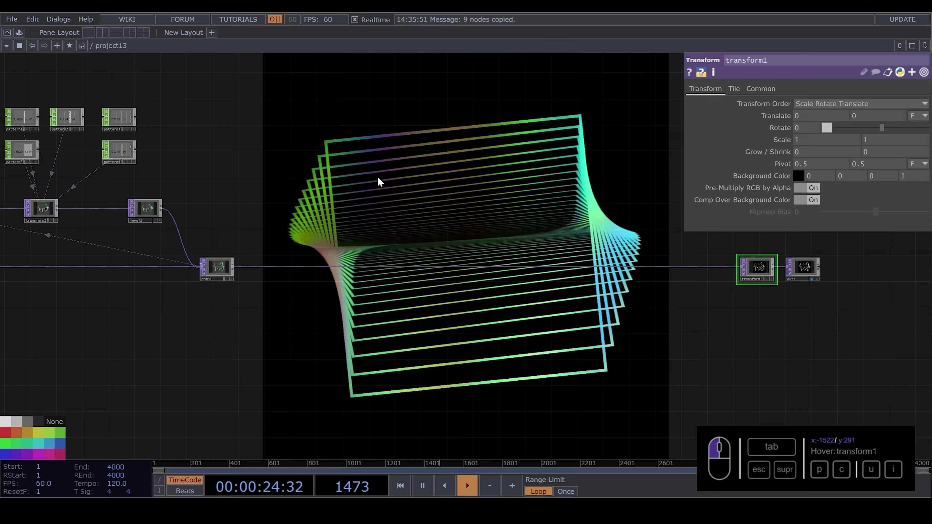
Paste the nine copied nodes between comp1 and transform1 and wire comp1 into the pasted Null TOP.
{"action": "key", "text": "ctrl+v"}
{"action": "left_click_drag", "start_coordinate": [265, 205], "coordinate": [259, 224]}
{"action": "left_click_drag", "start_coordinate": [233, 274], "coordinate": [243, 229]}
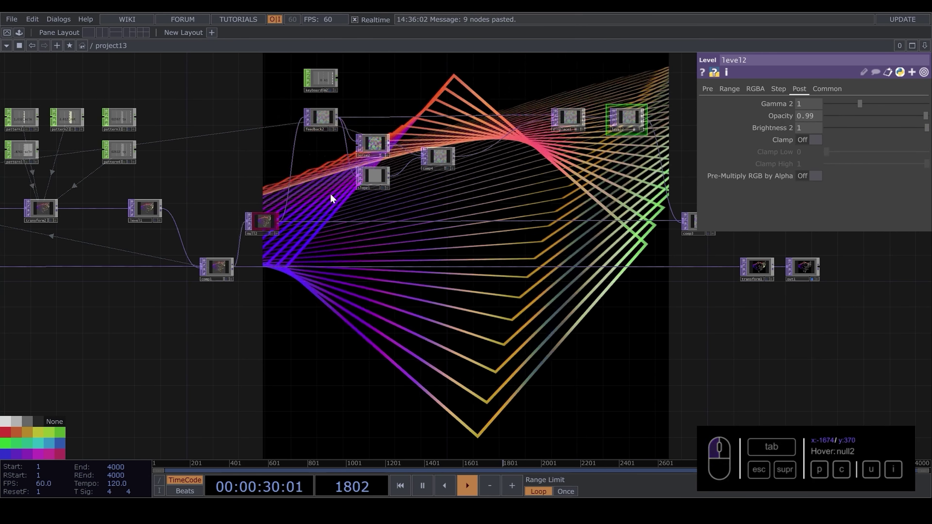